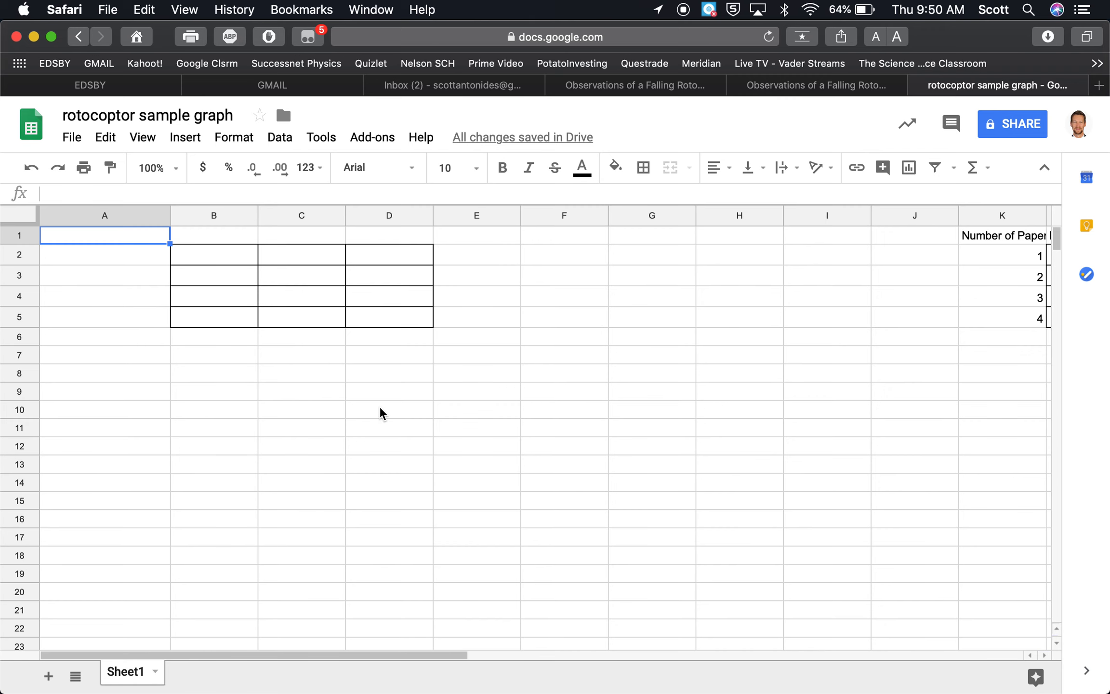
# Copy the first three trial times of all four rows from the student's Rotocoptor document table and paste them at B2 of the sample graph spreadsheet.
pyautogui.click(820, 88)
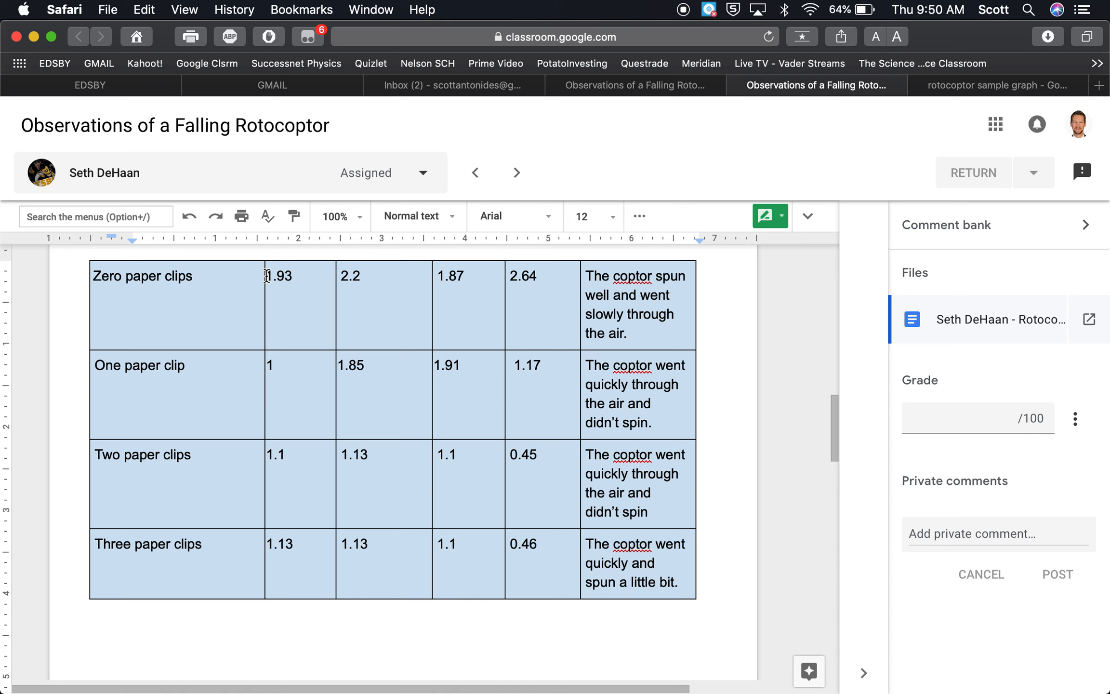
pyautogui.moveTo(266, 275); pyautogui.dragTo(449, 551)
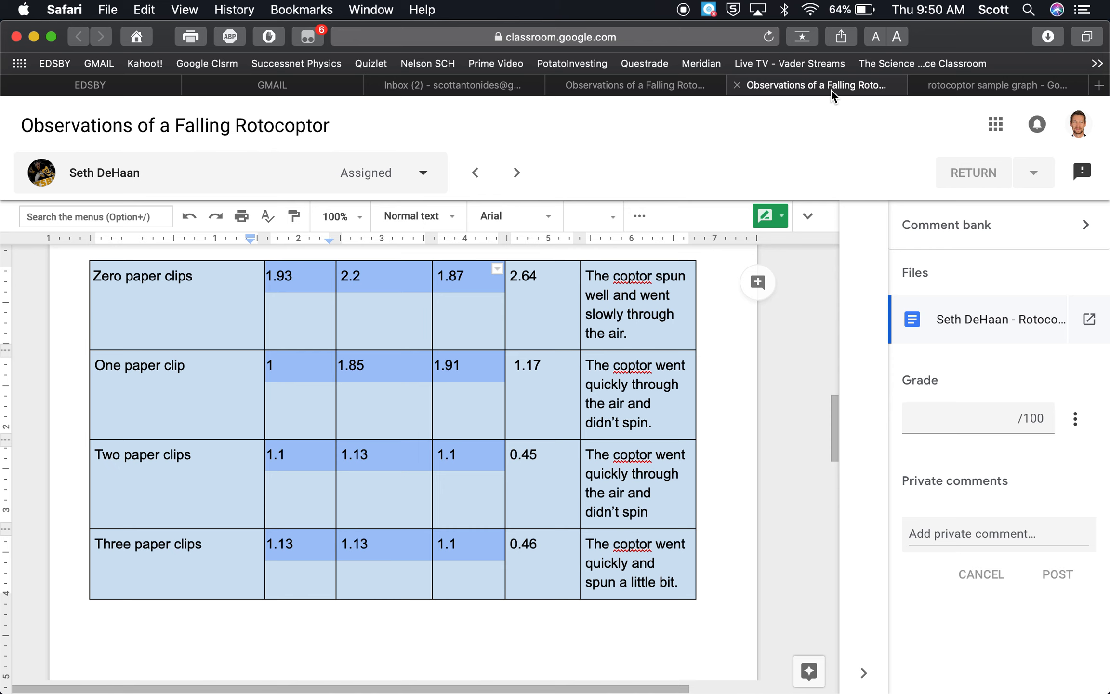
pyautogui.click(981, 87)
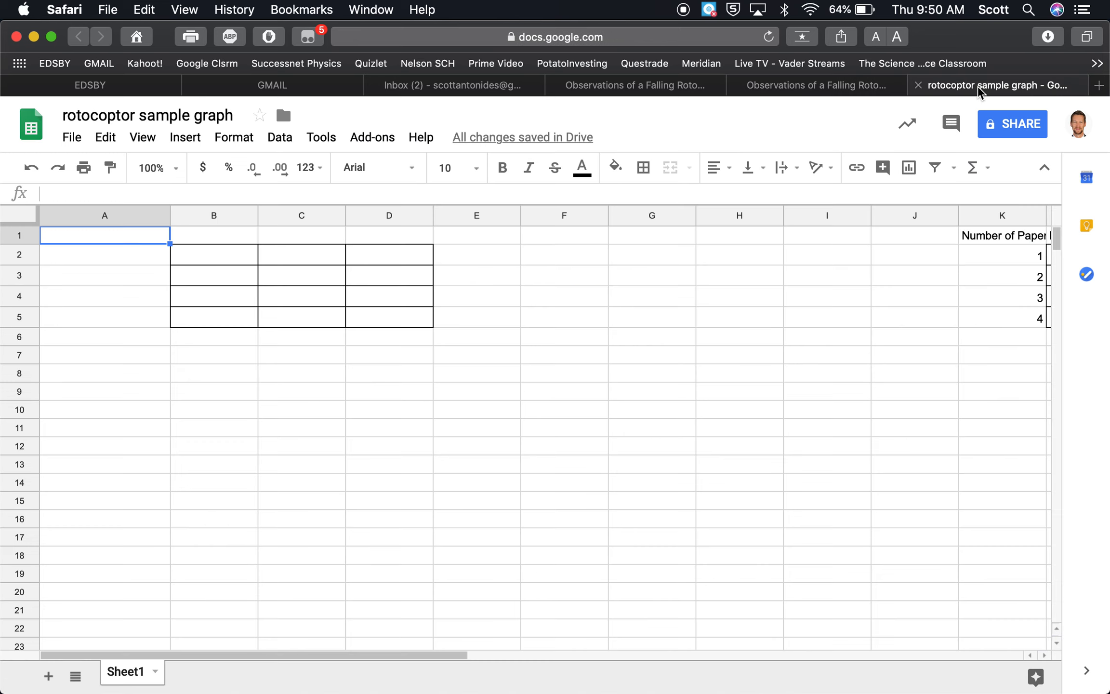
pyautogui.click(238, 258)
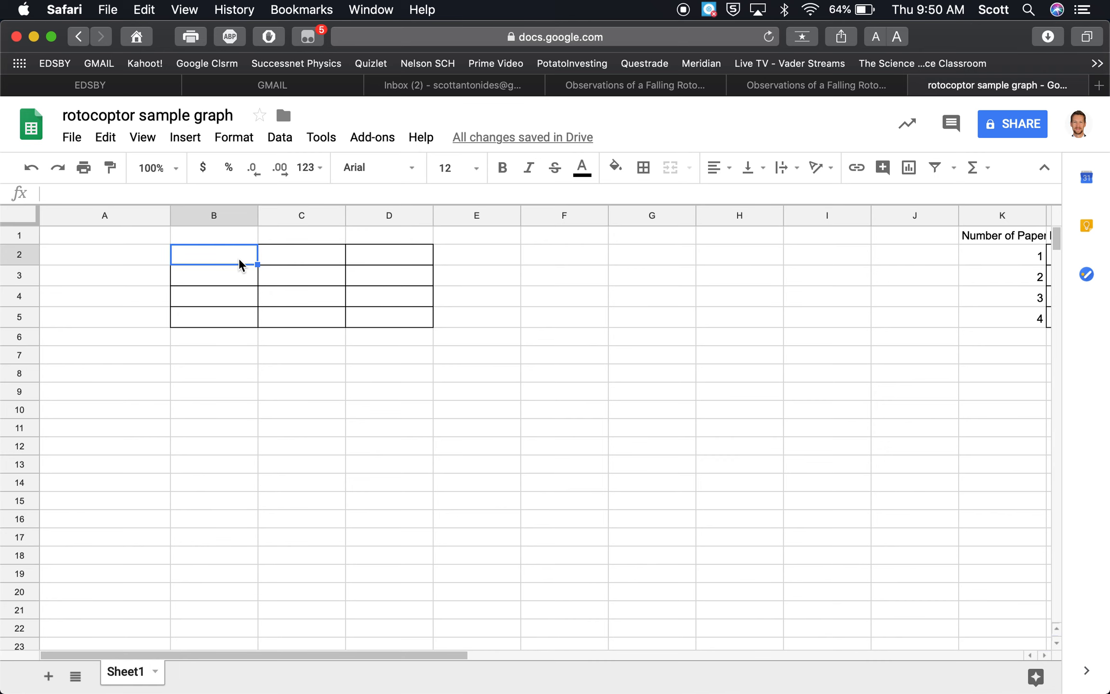
pyautogui.write('hi 1.93\t2.20\t1.87 1 1\t1.85\t1.91 1.10\t1.13\t1.10 1.13\t1.13\t1.1')
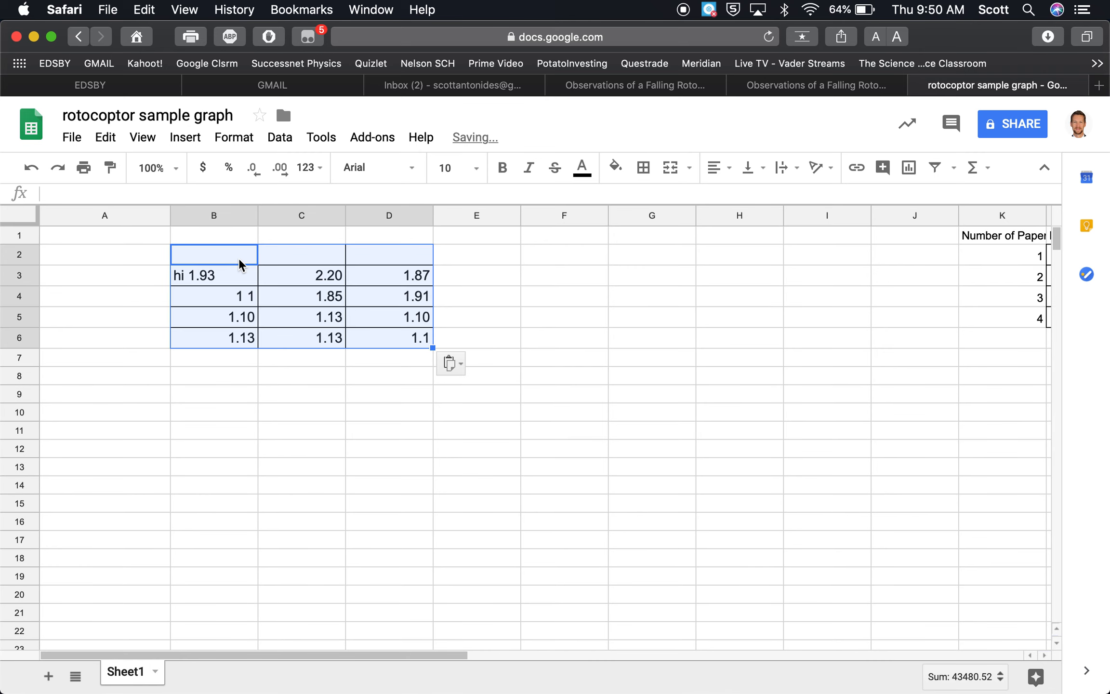
# Enter the column header "Number of Paperclips" in cell A1.
pyautogui.click(146, 238)
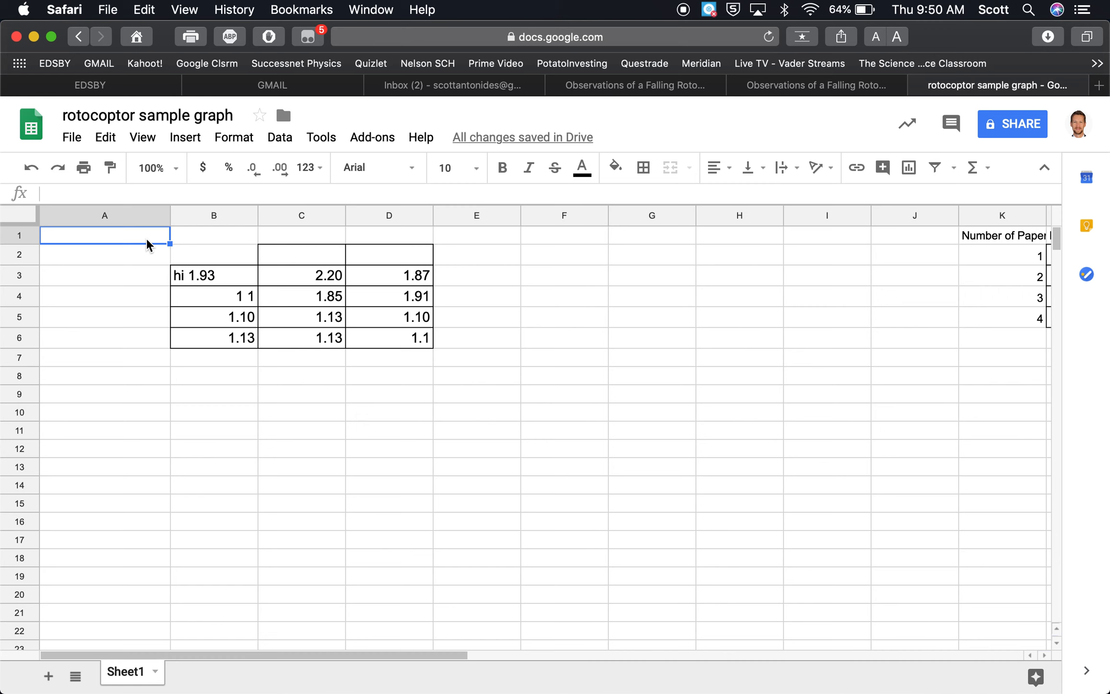
pyautogui.write('Ro')
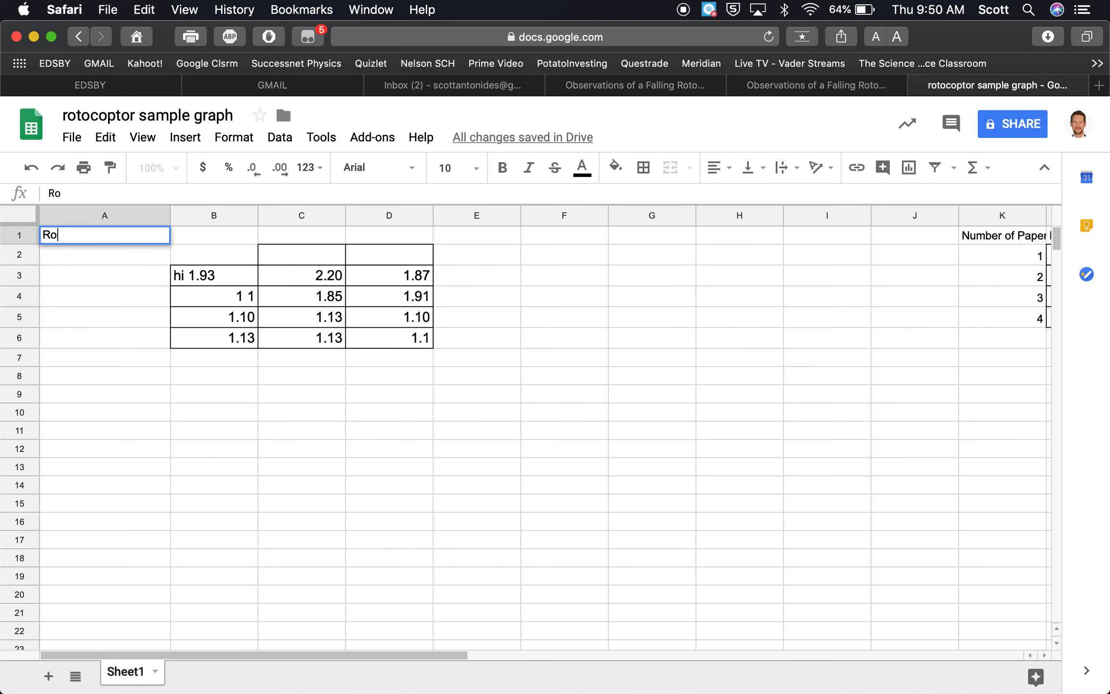
pyautogui.write('to')
pyautogui.press('BackSpace')
pyautogui.press('BackSpace')
pyautogui.press('BackSpace')
pyautogui.press('BackSpace')
pyautogui.write('Number of')
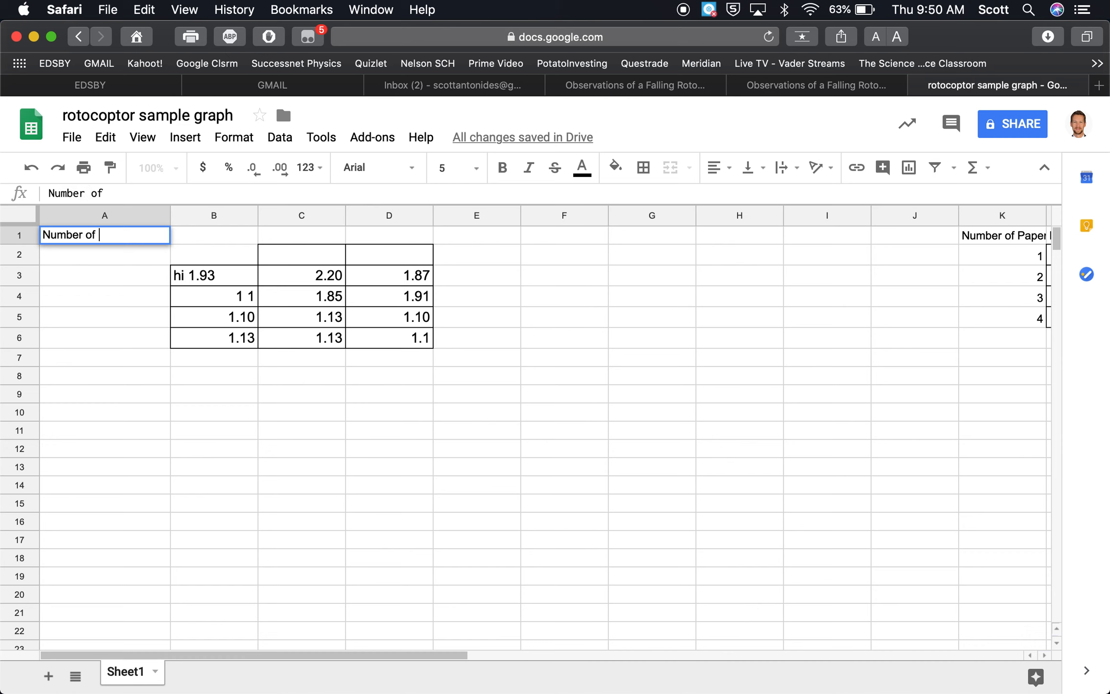
pyautogui.write(' Paper')
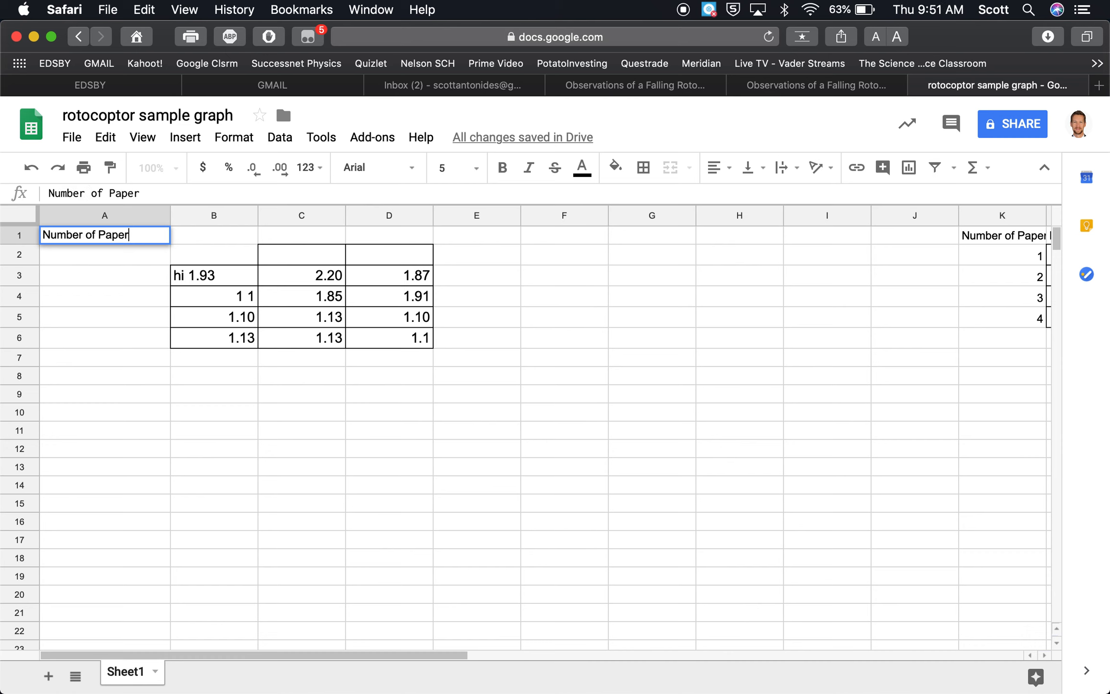
pyautogui.press('BackSpace')
pyautogui.write('clips')
pyautogui.press('Tab')
pyautogui.press('Return')
# Fill cells A2 to A5 under the paperclip header with the numbers 1, 2, 3 and 4.
pyautogui.write('1')
pyautogui.press('Return')
pyautogui.write('2')
pyautogui.press('Return')
pyautogui.write('3')
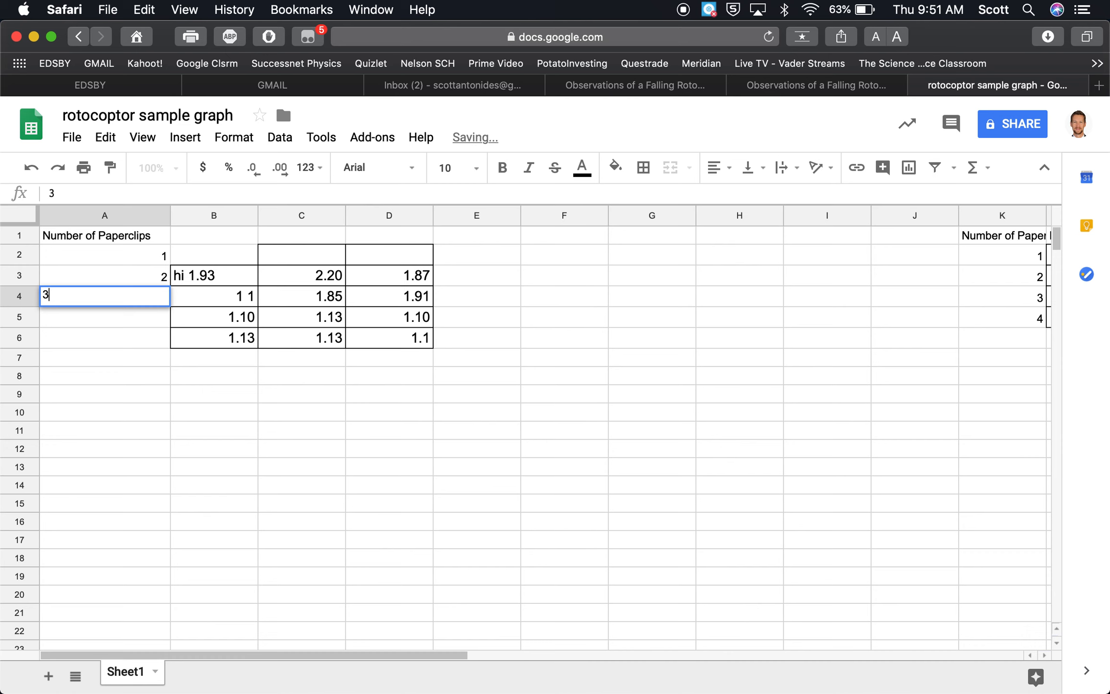
pyautogui.press('Return')
pyautogui.write('4')
pyautogui.press('Return')
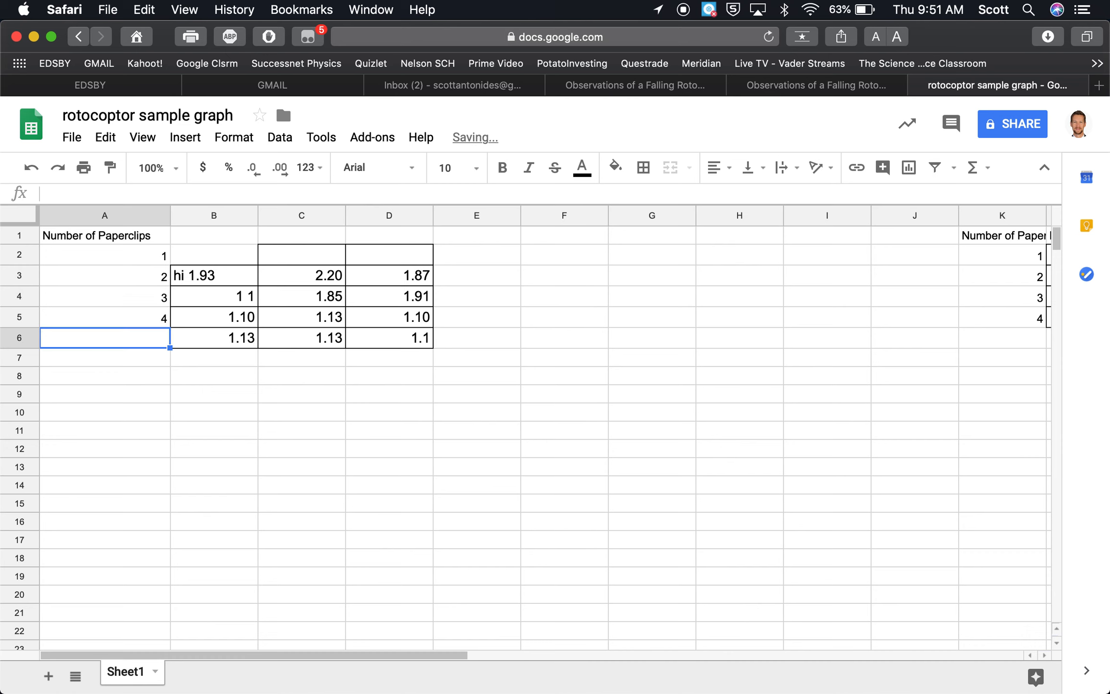
pyautogui.click(144, 256)
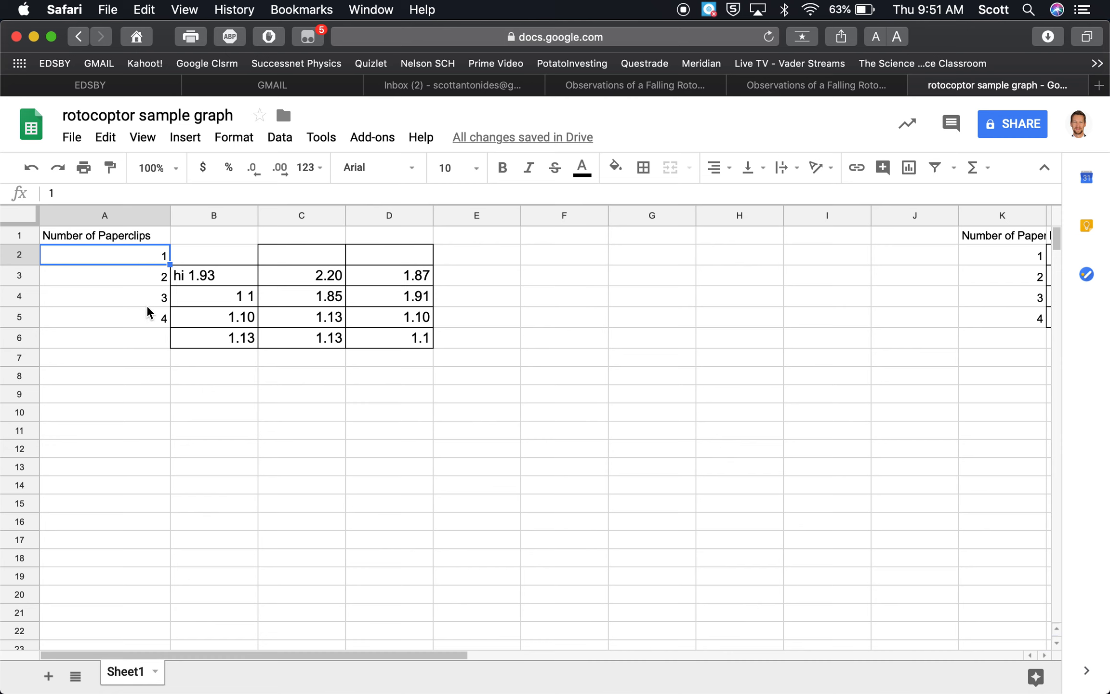
pyautogui.click(149, 235)
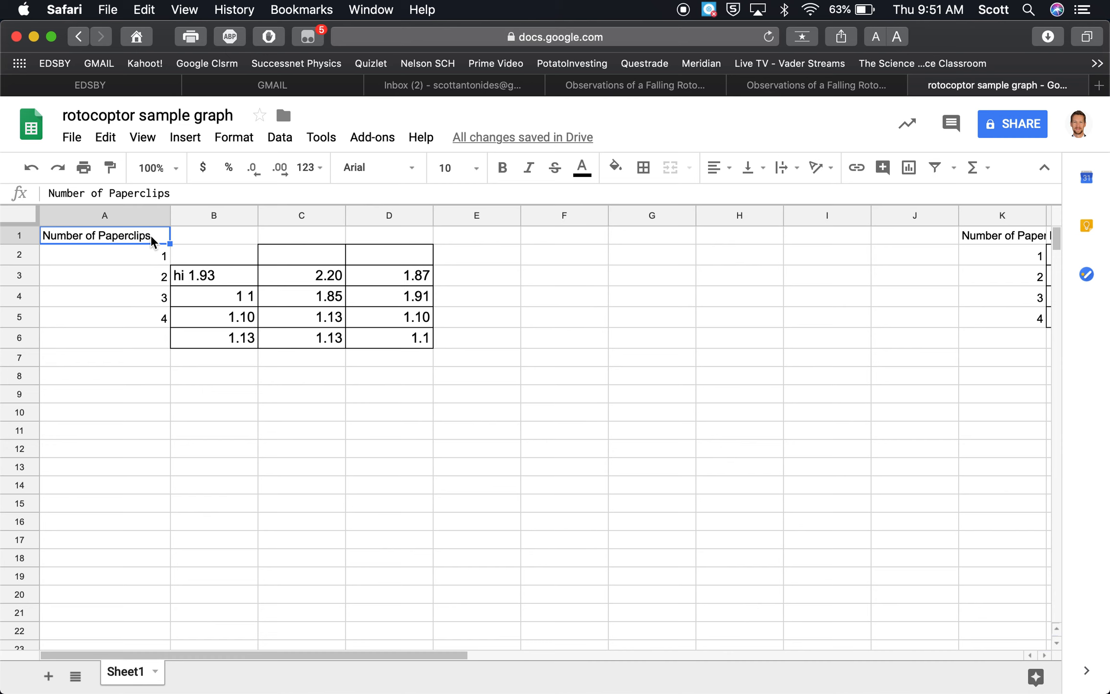
# Label columns B, C and D in row 1 as "Trial 1 (s)", "Trial 2 (s)" and "Trial 3 (s)".
pyautogui.click(194, 241)
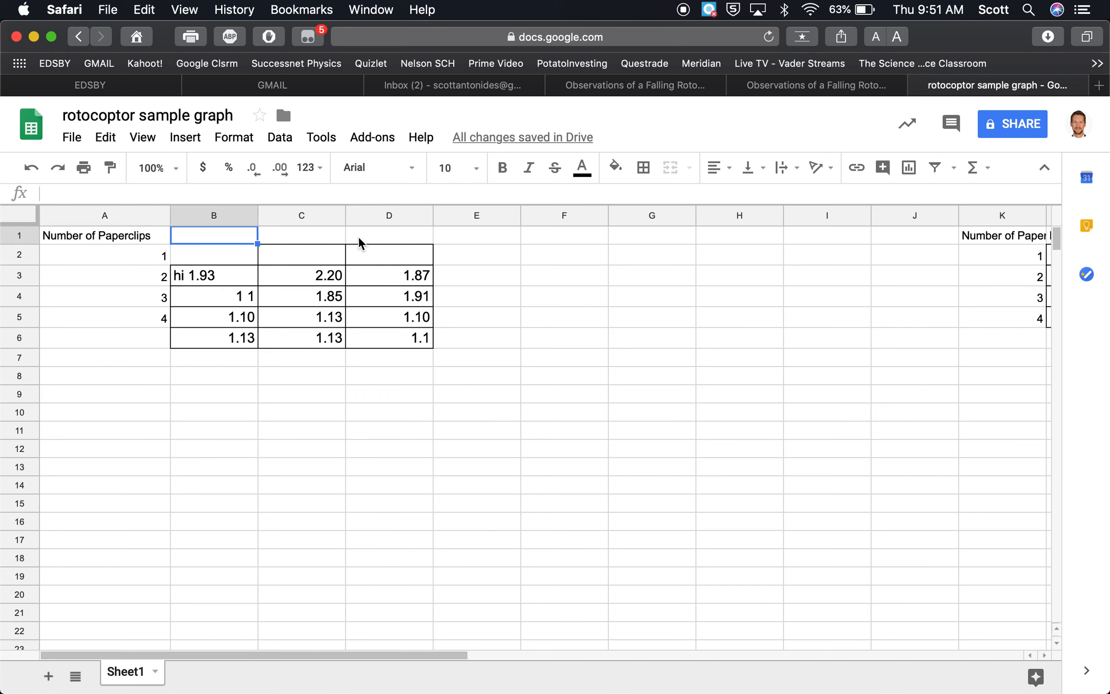
pyautogui.write('T')
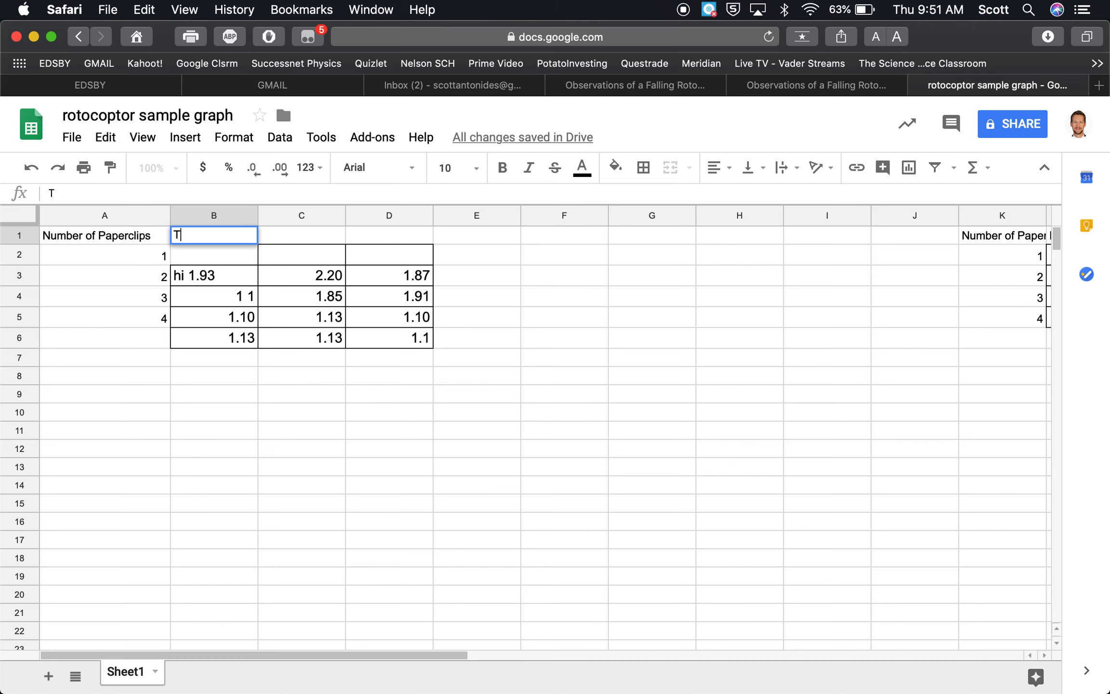
pyautogui.write('rial 1 (s)')
pyautogui.press('Tab')
pyautogui.write('Trial 2')
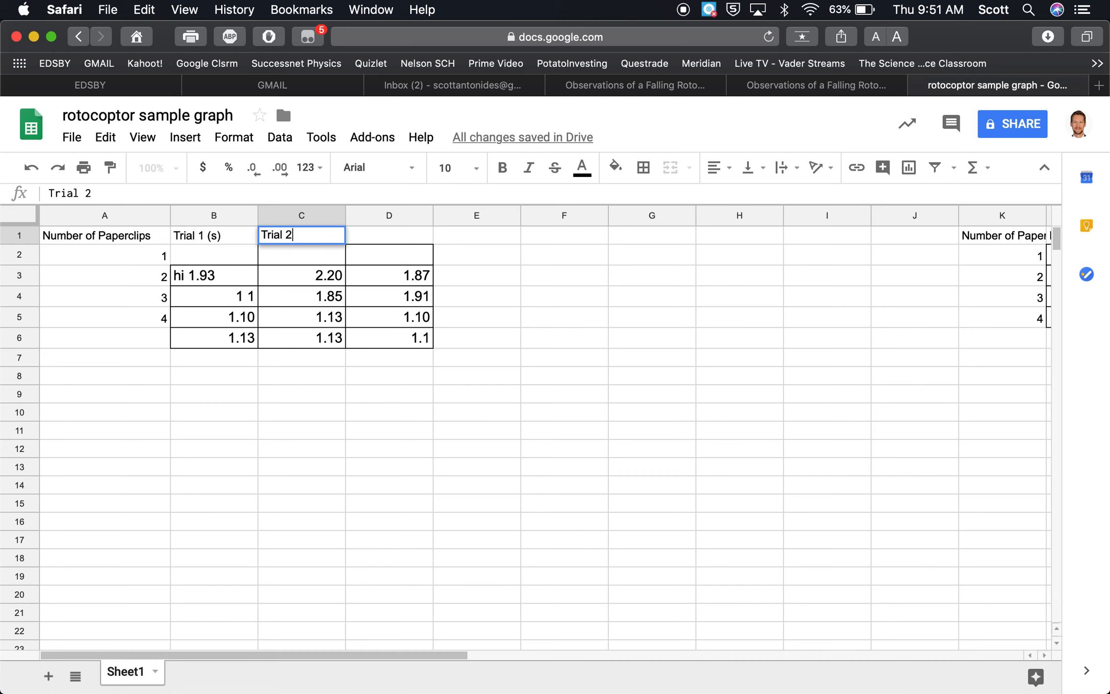
pyautogui.write(' (2')
pyautogui.press('BackSpace')
pyautogui.write('s)')
pyautogui.press('Tab')
pyautogui.write('T')
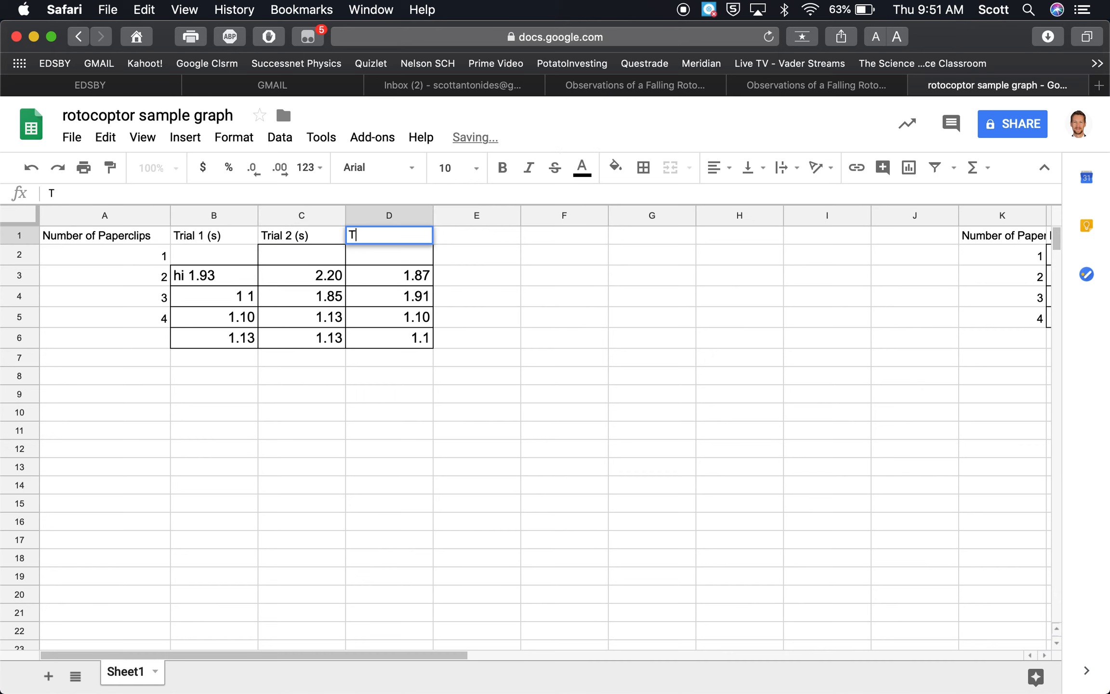
pyautogui.write('rial 3')
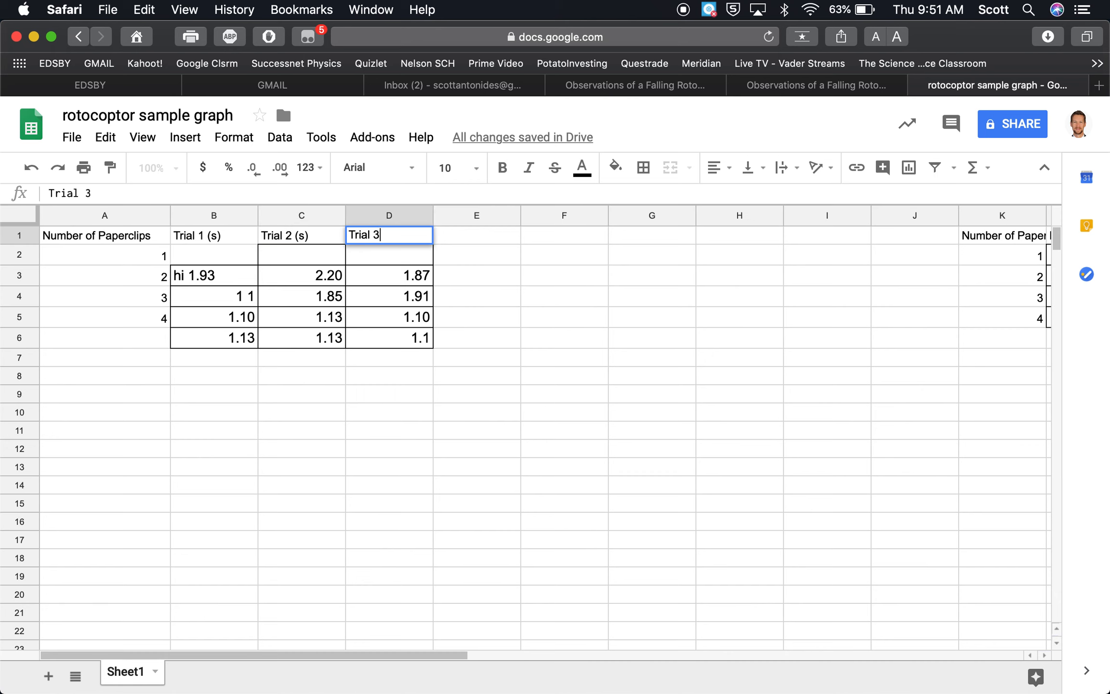
pyautogui.write(' (s)')
pyautogui.press('Tab')
# Enter the column header "Average (s)" in cell E1.
pyautogui.write('Aver')
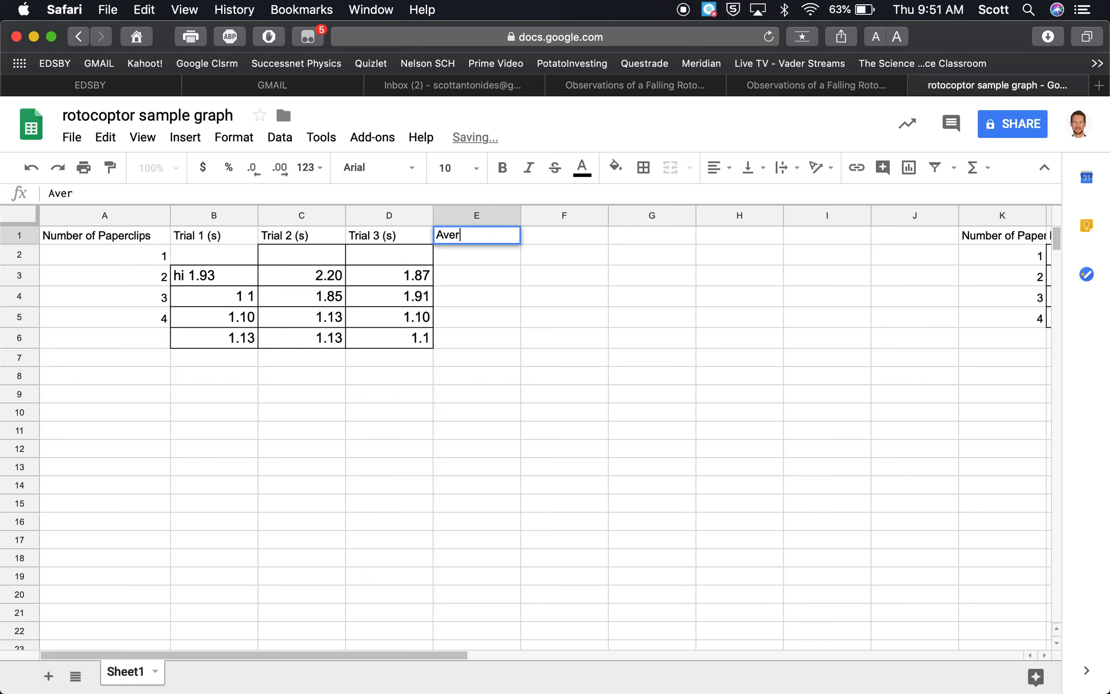
pyautogui.write('age (s)')
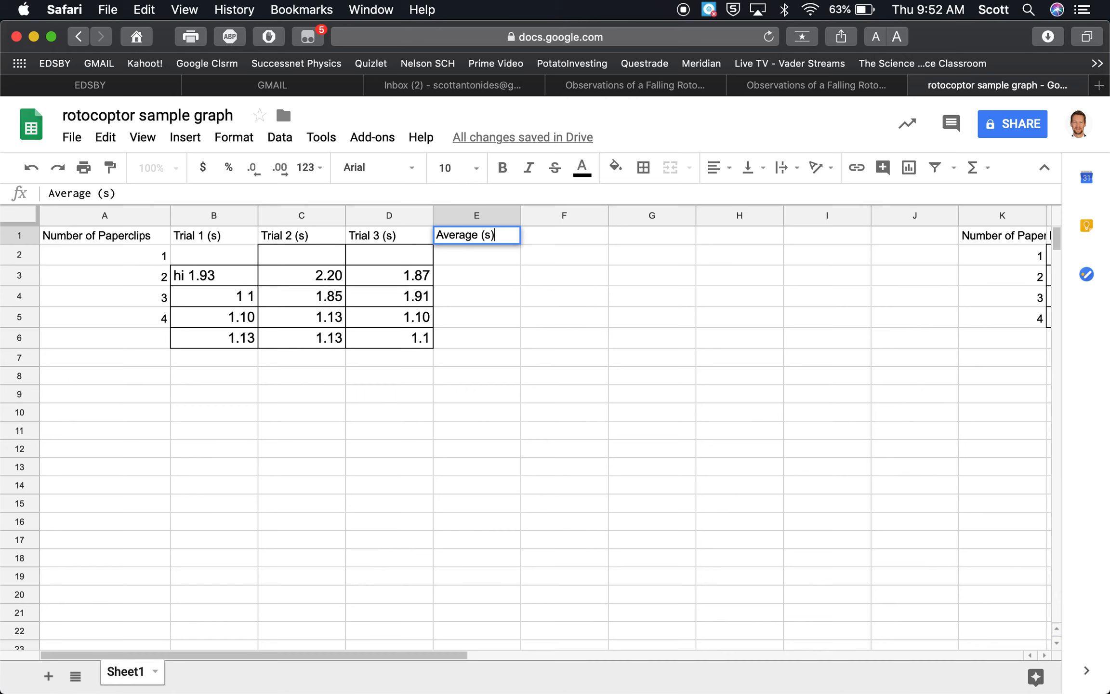
pyautogui.press('Tab')
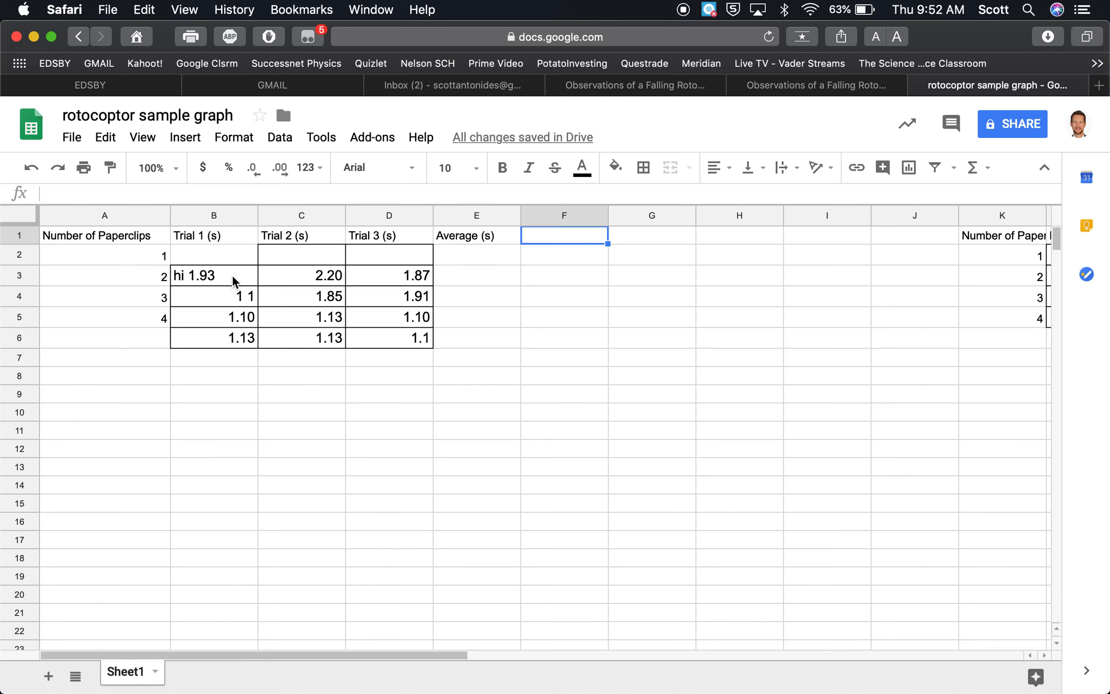
# Copy the trial data in B3:D6 and paste it one row higher, starting at B2.
pyautogui.moveTo(232, 279); pyautogui.dragTo(365, 335)
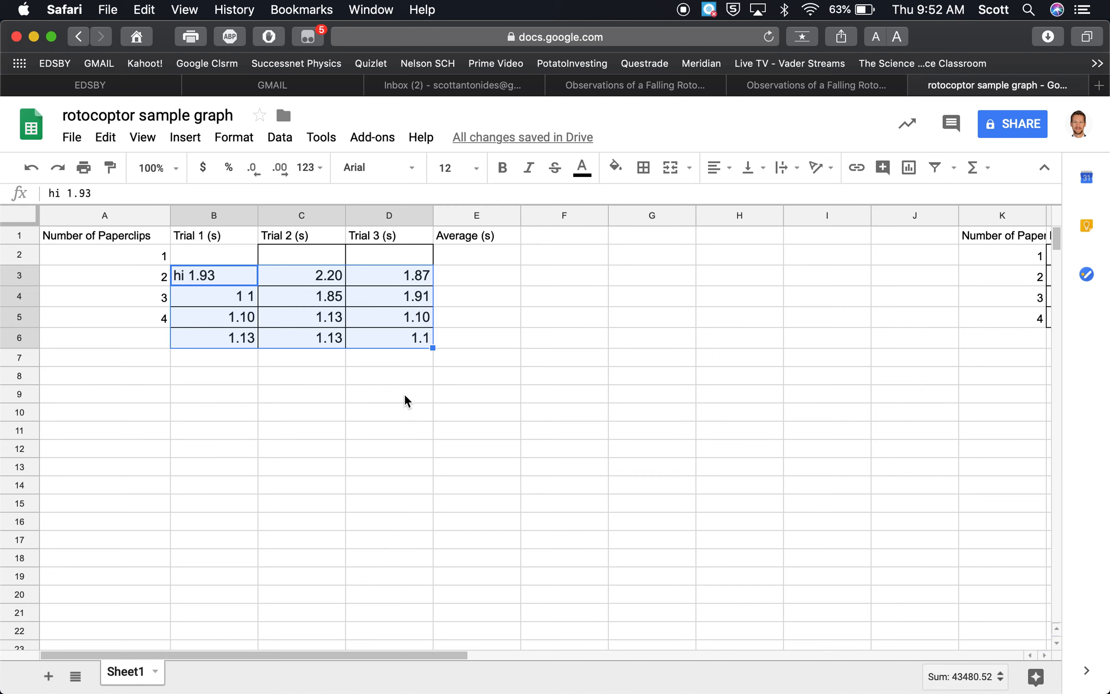
pyautogui.press('super+c')
pyautogui.click(245, 259)
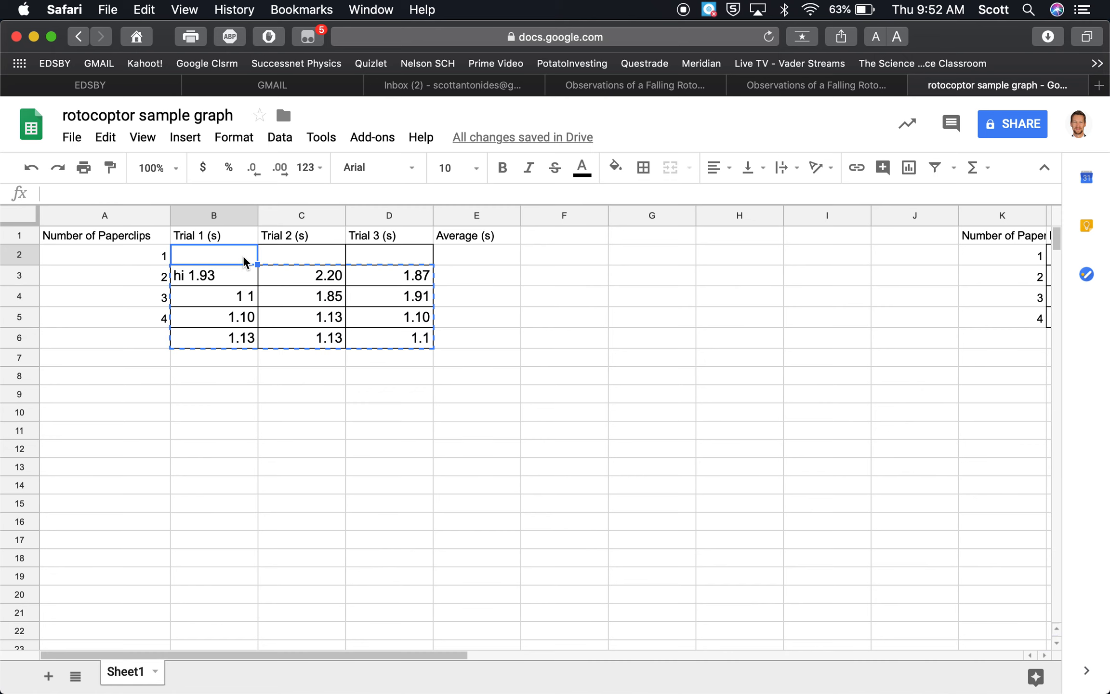
pyautogui.press('super+v')
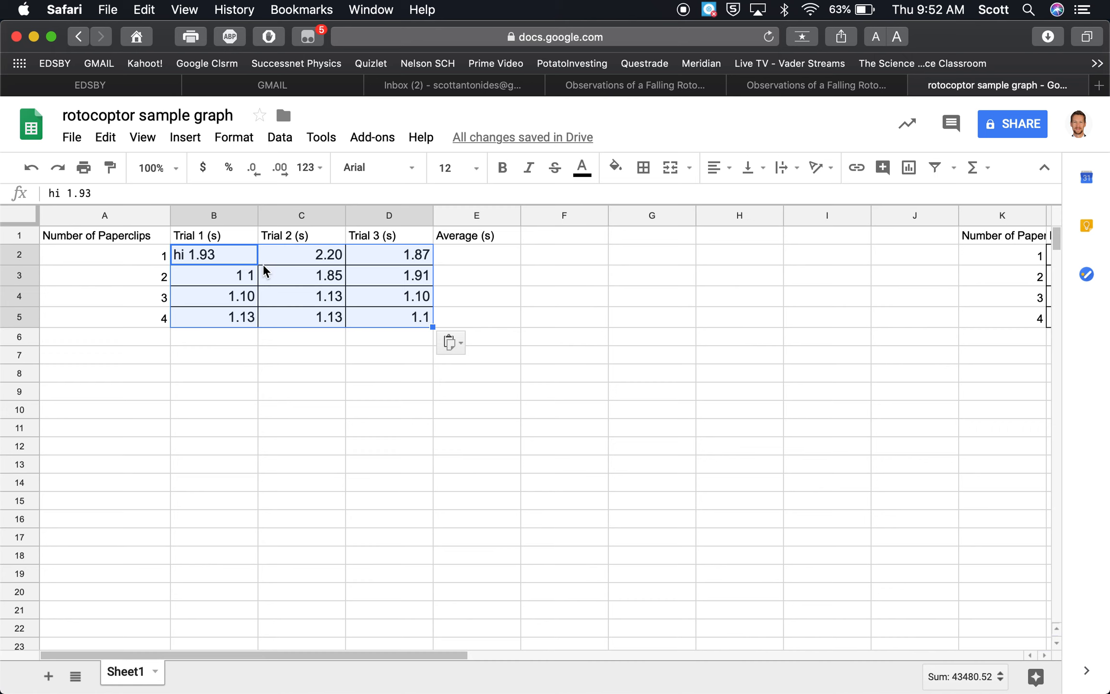
# Remove the stray "hi" text from cell B2 so that it contains only 1.93.
pyautogui.doubleClick(189, 259)
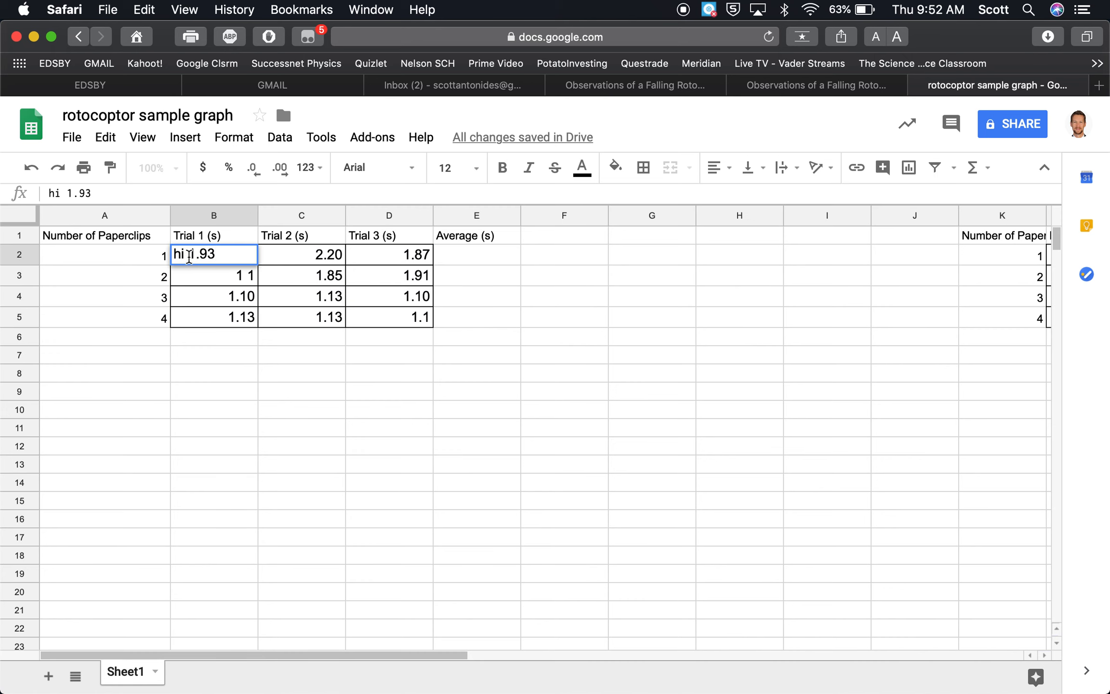
pyautogui.press('BackSpace')
pyautogui.press('BackSpace')
pyautogui.press('BackSpace')
pyautogui.press('Return')
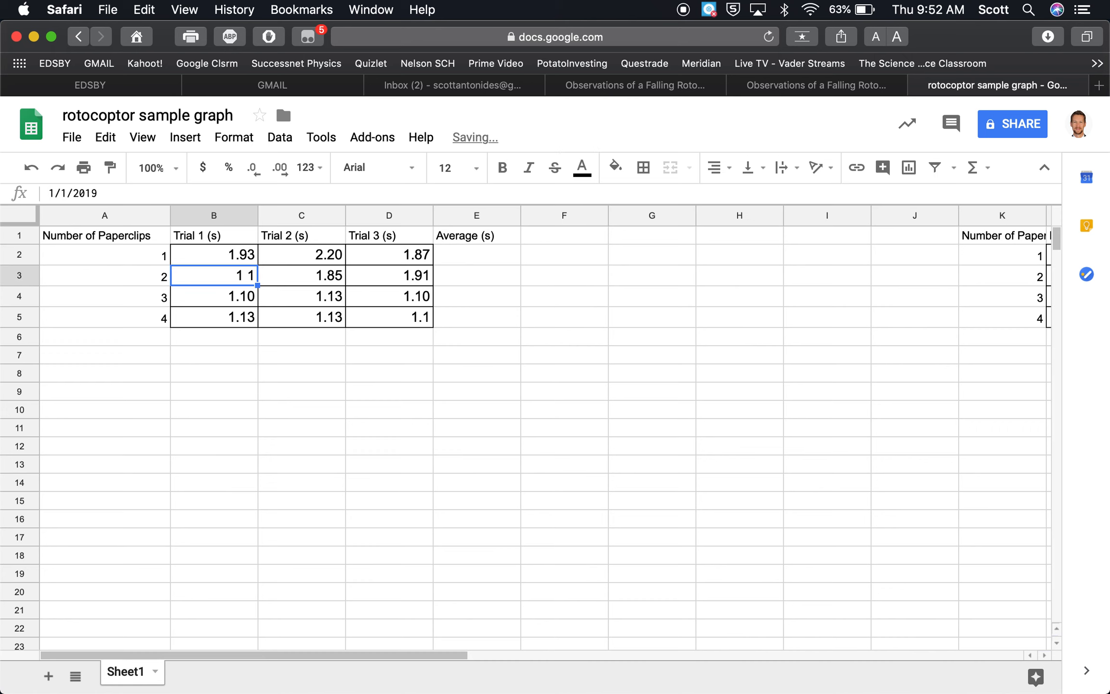
# Correct the date entry in cell B3 to the plain number 1.
pyautogui.doubleClick(246, 277)
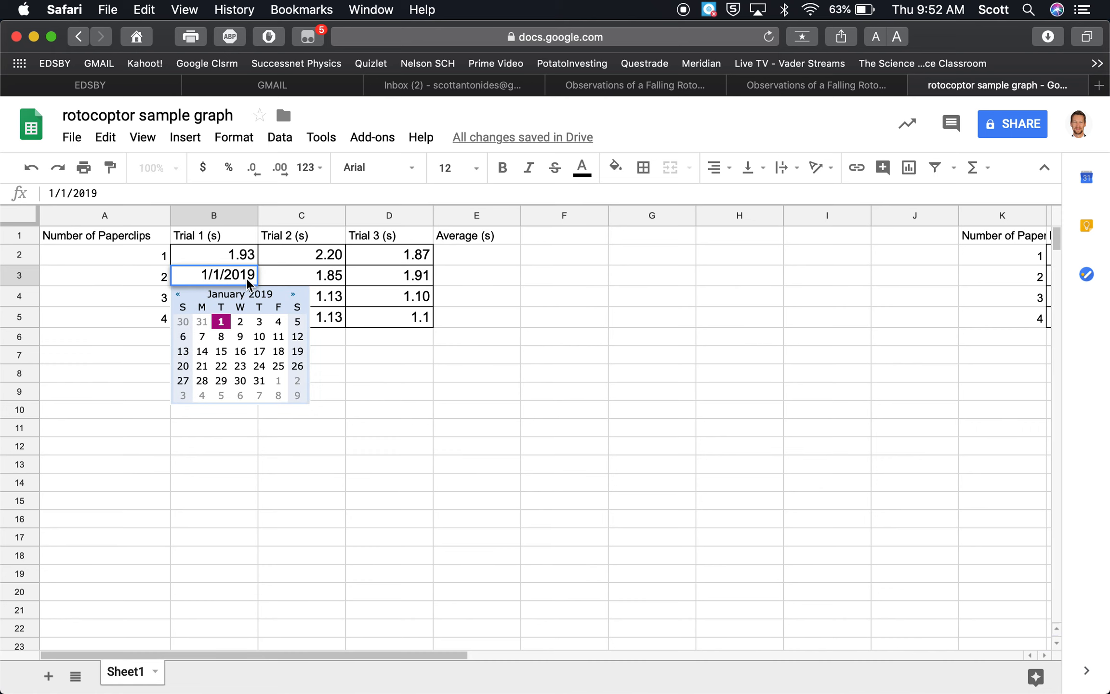
pyautogui.press('BackSpace')
pyautogui.press('BackSpace')
pyautogui.press('BackSpace')
pyautogui.press('BackSpace')
pyautogui.press('BackSpace')
pyautogui.press('BackSpace')
pyautogui.press('BackSpace')
pyautogui.press('Return')
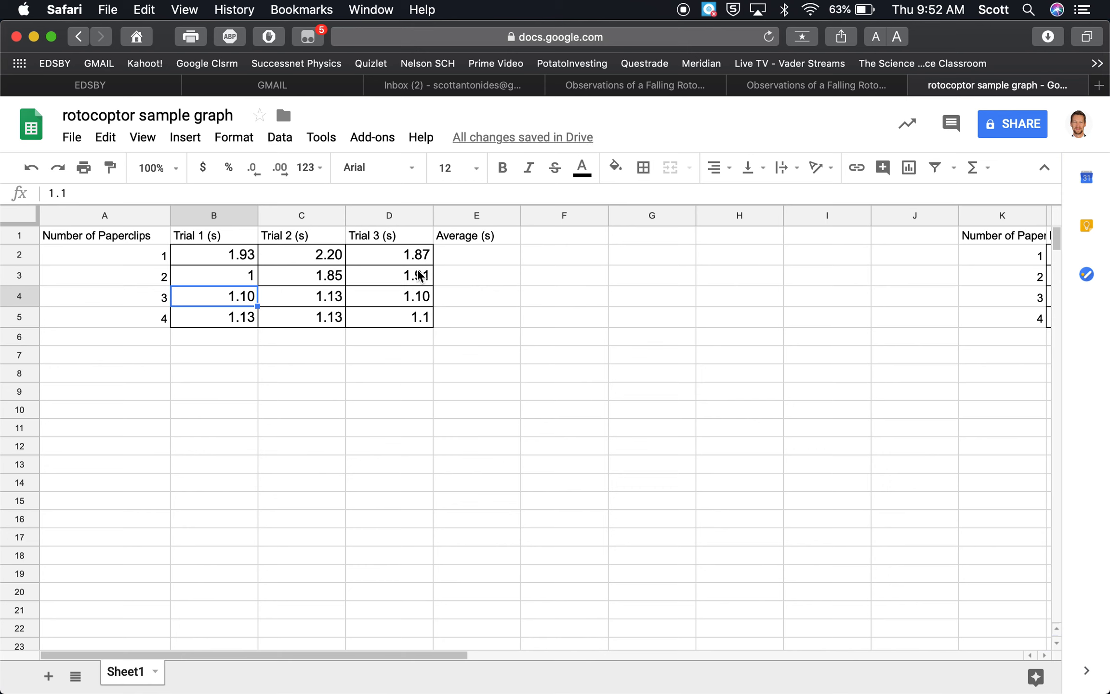
# Calculate the three-trial average in E2 with =AVERAGE(B2:D2) and fill the formula down to E5.
pyautogui.click(475, 261)
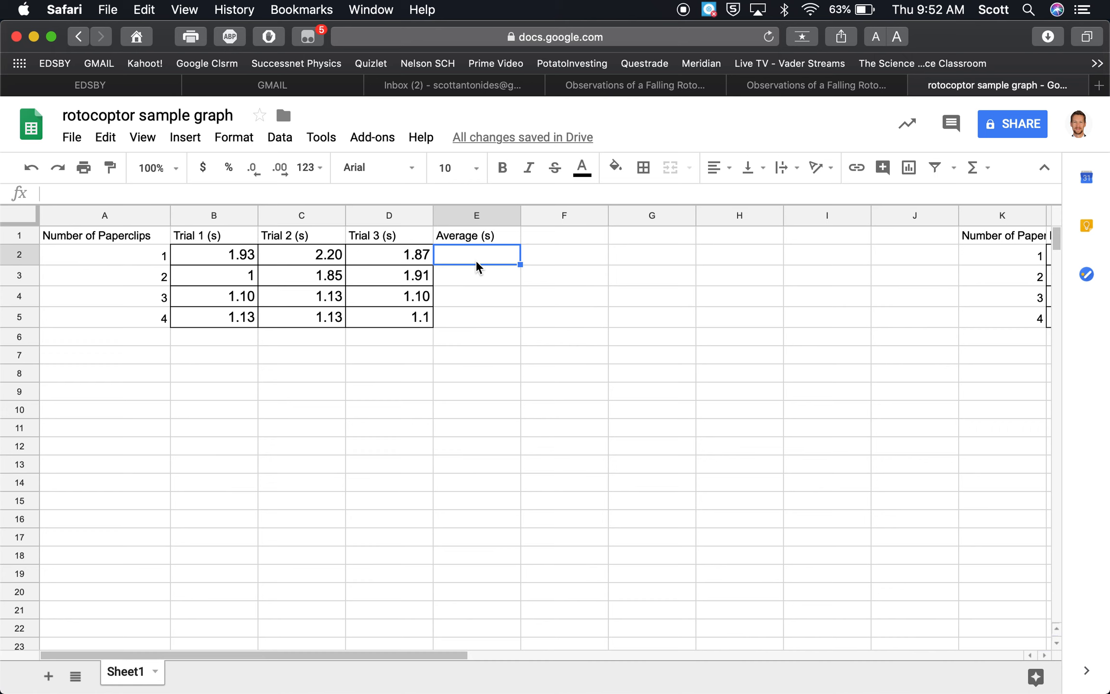
pyautogui.write('=')
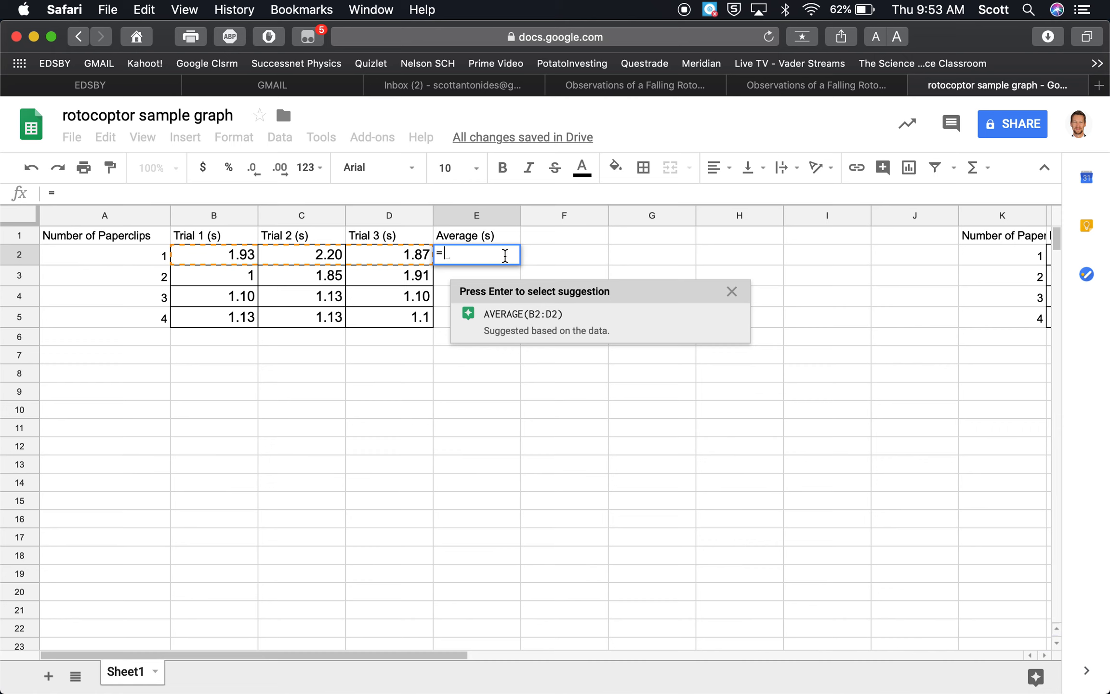
pyautogui.write('AVER')
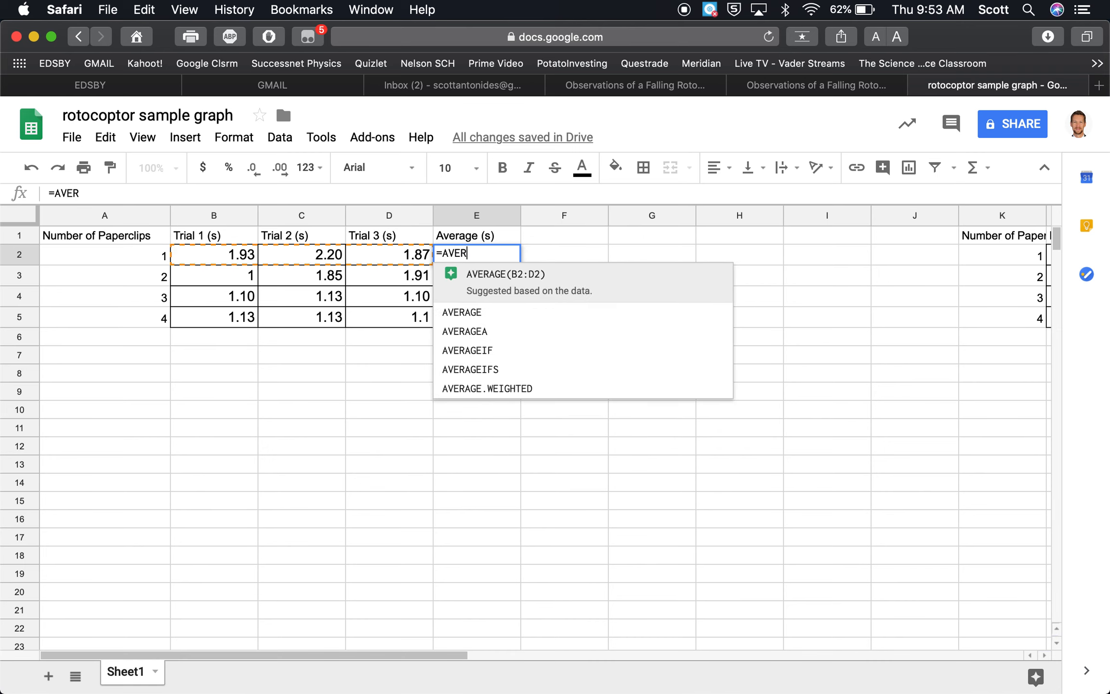
pyautogui.write('AGE(')
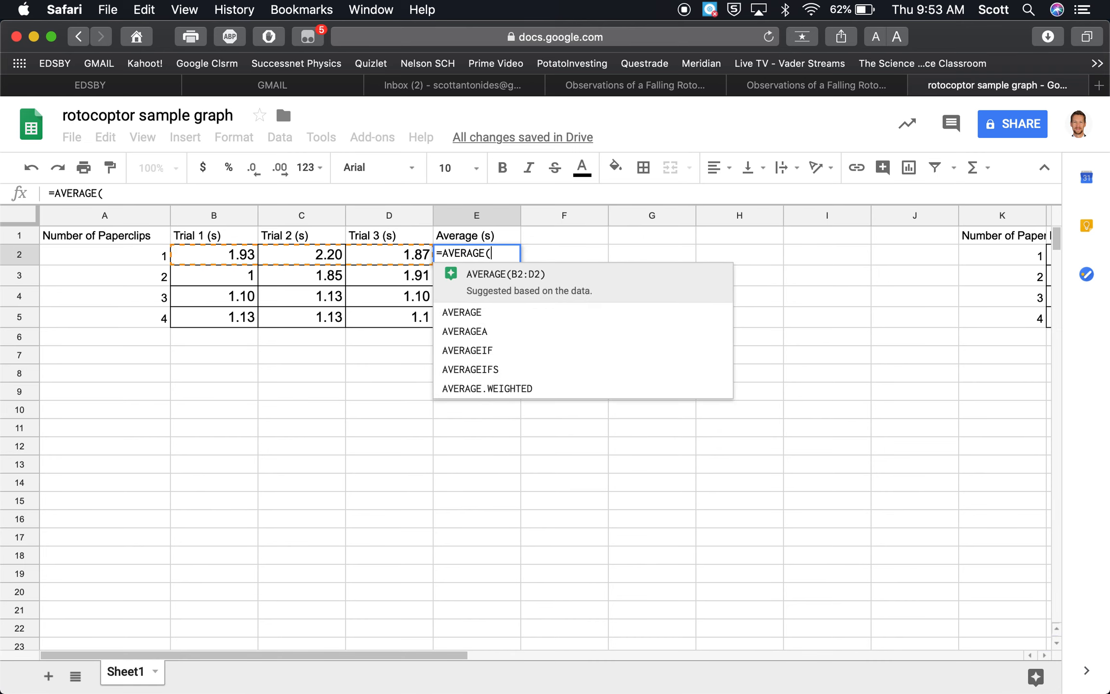
pyautogui.moveTo(240, 254); pyautogui.dragTo(390, 257)
pyautogui.write(')')
pyautogui.press('Return')
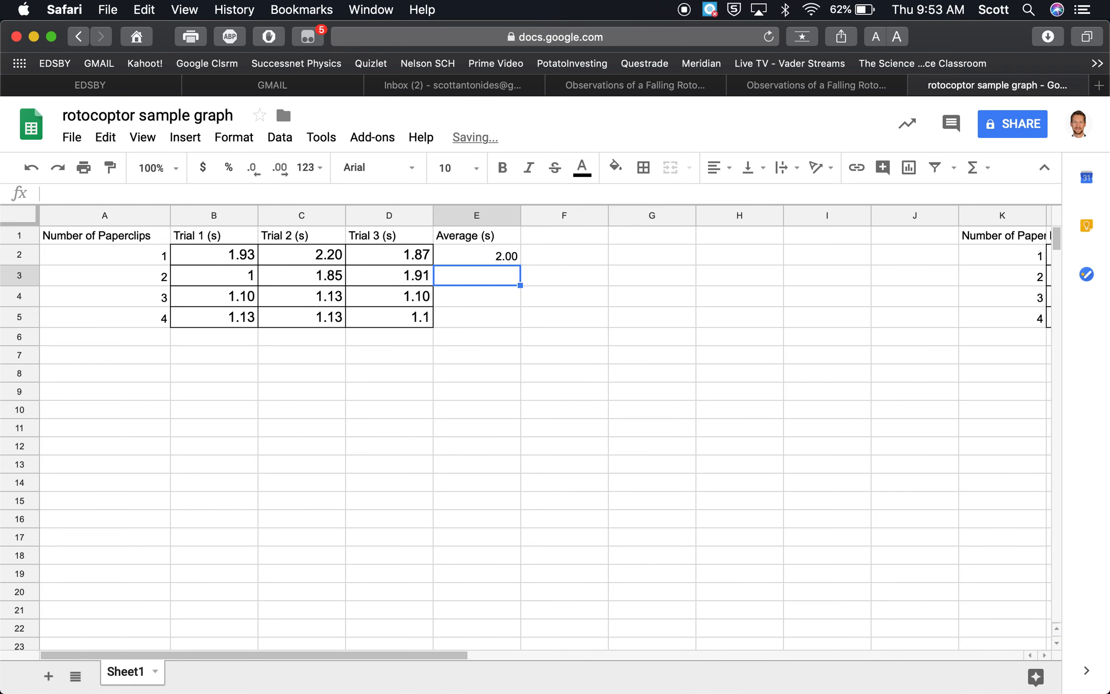
pyautogui.click(488, 259)
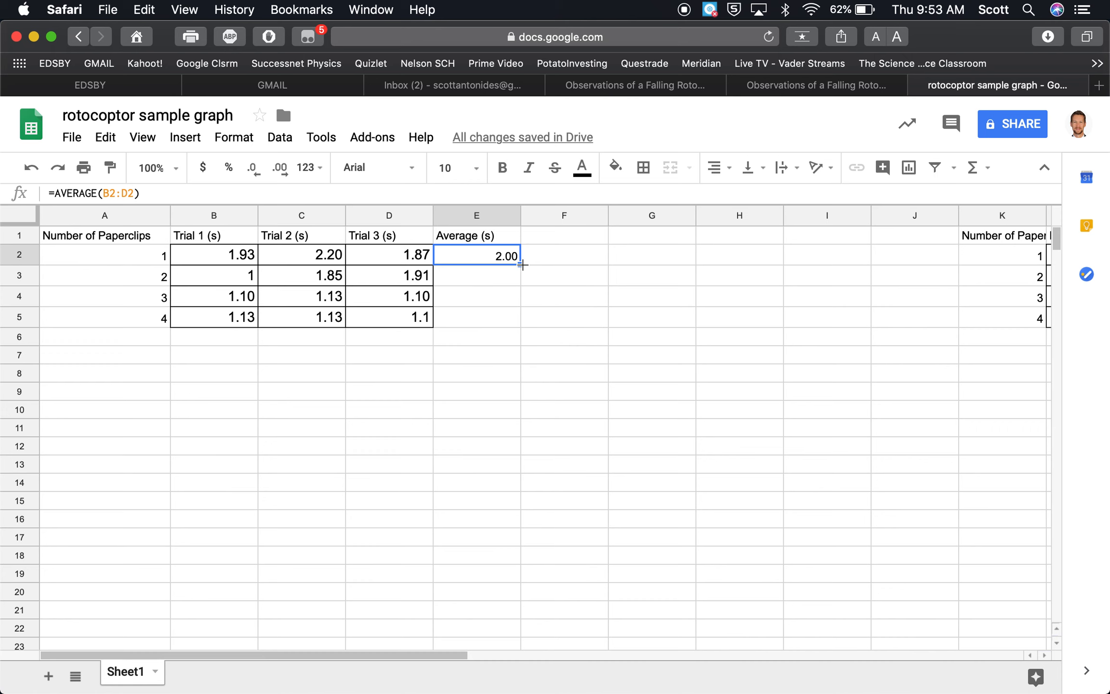
pyautogui.moveTo(519, 263); pyautogui.dragTo(516, 319)
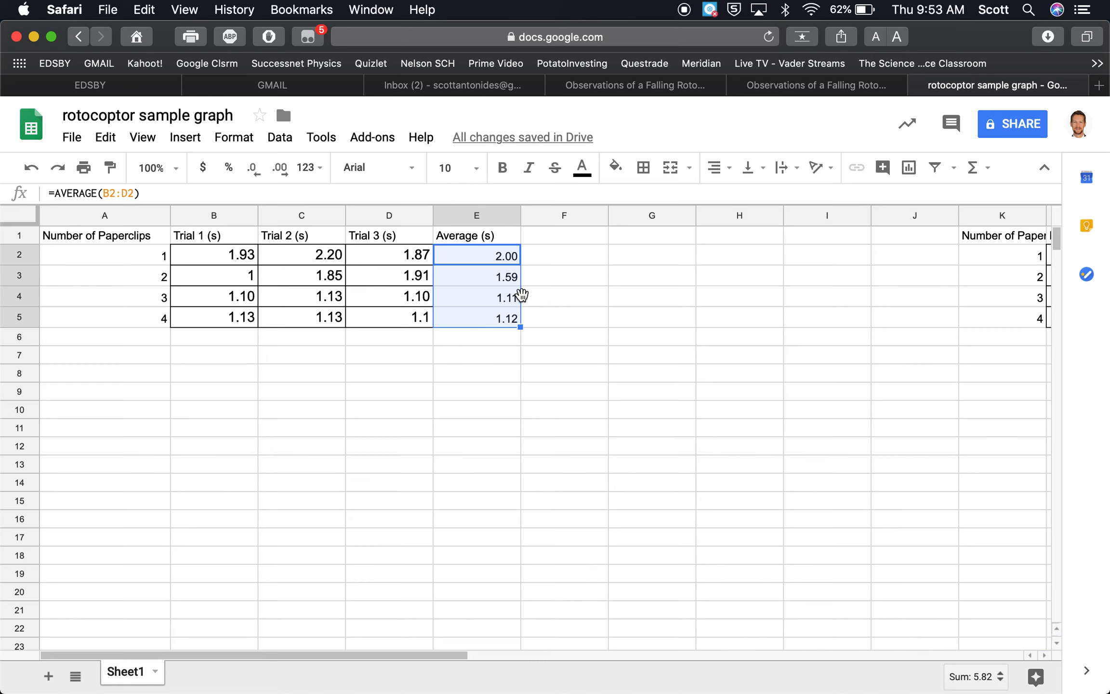
# Check the average formulas in E2 to E5 against their matching trial rows.
pyautogui.click(539, 315)
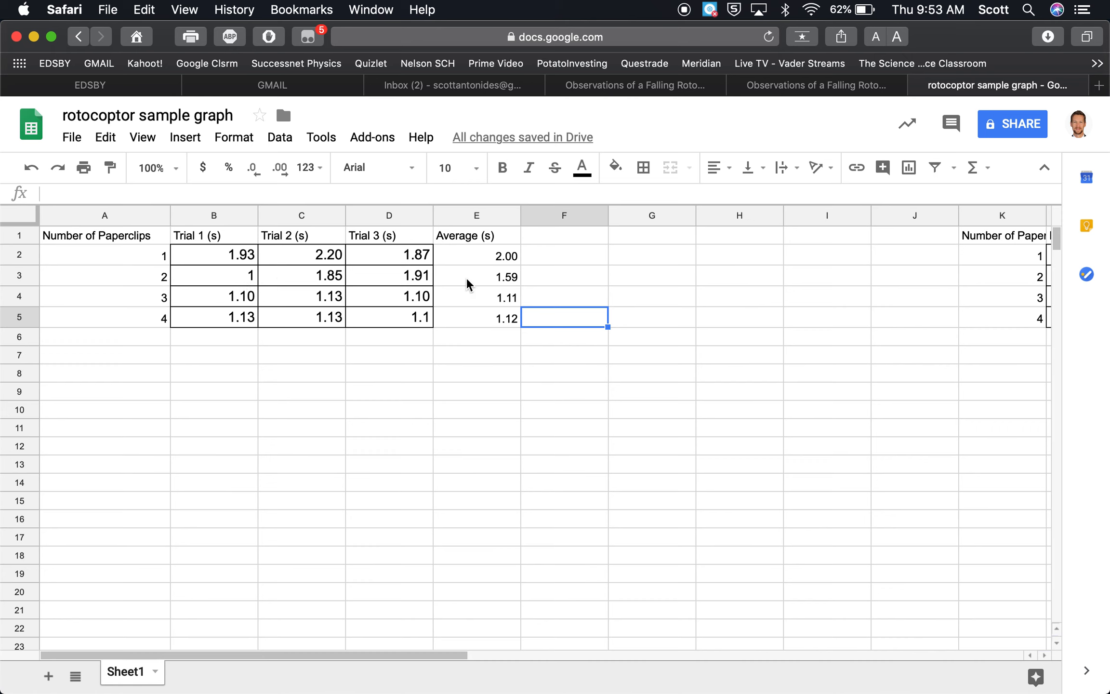
pyautogui.click(491, 258)
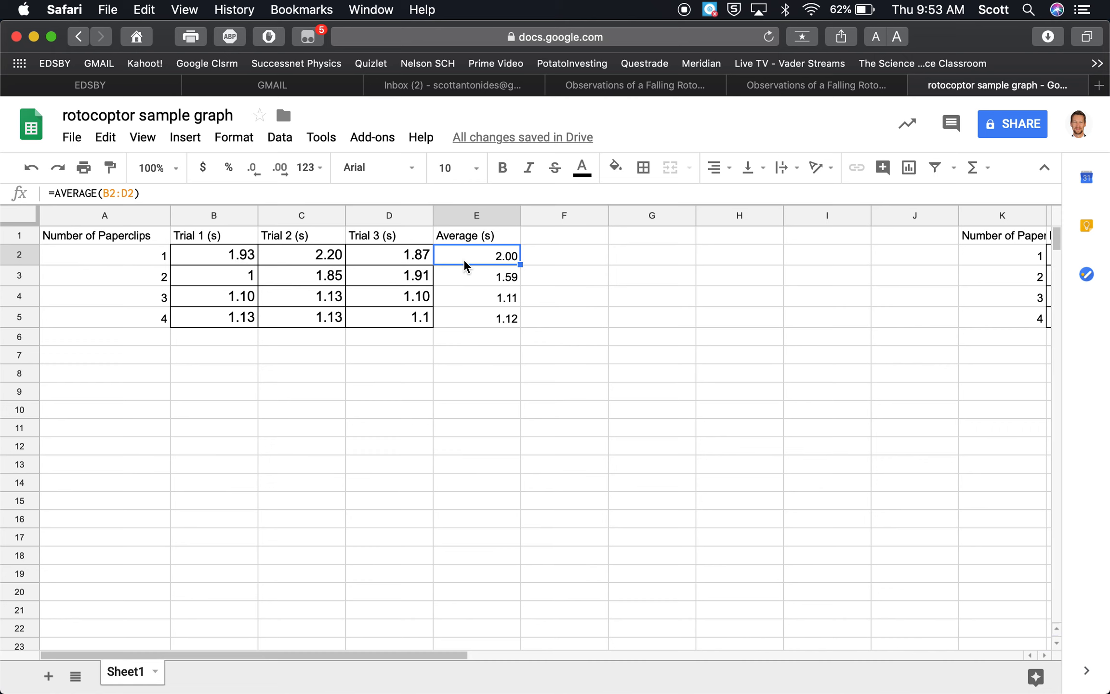
pyautogui.click(489, 274)
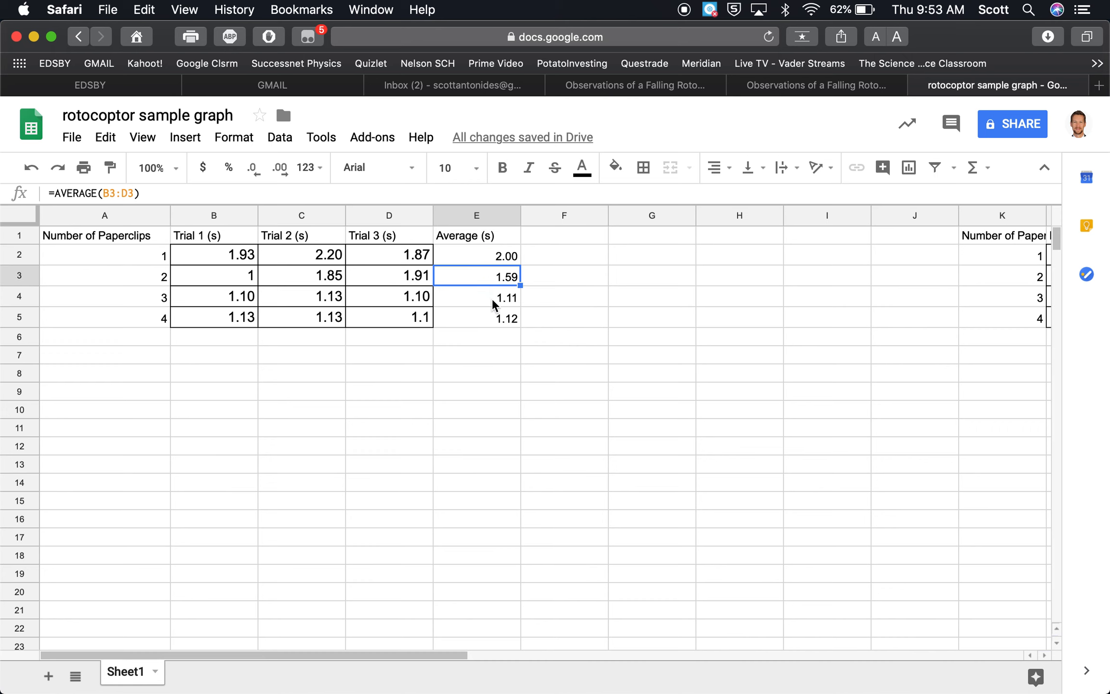
pyautogui.click(493, 300)
pyautogui.click(495, 321)
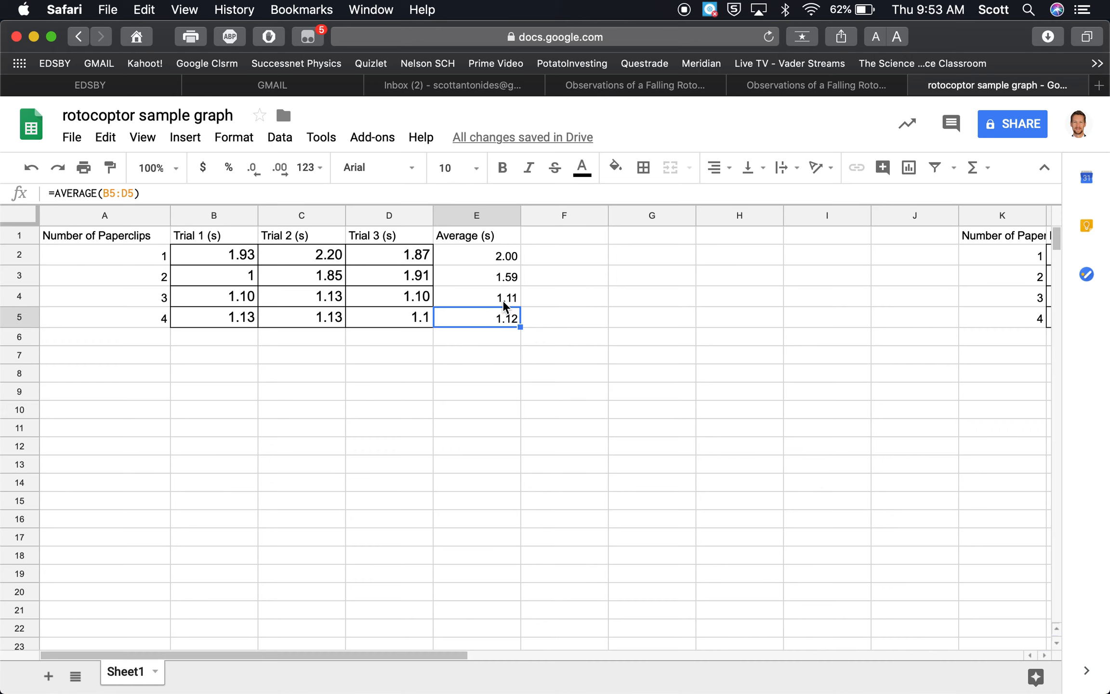
pyautogui.click(512, 258)
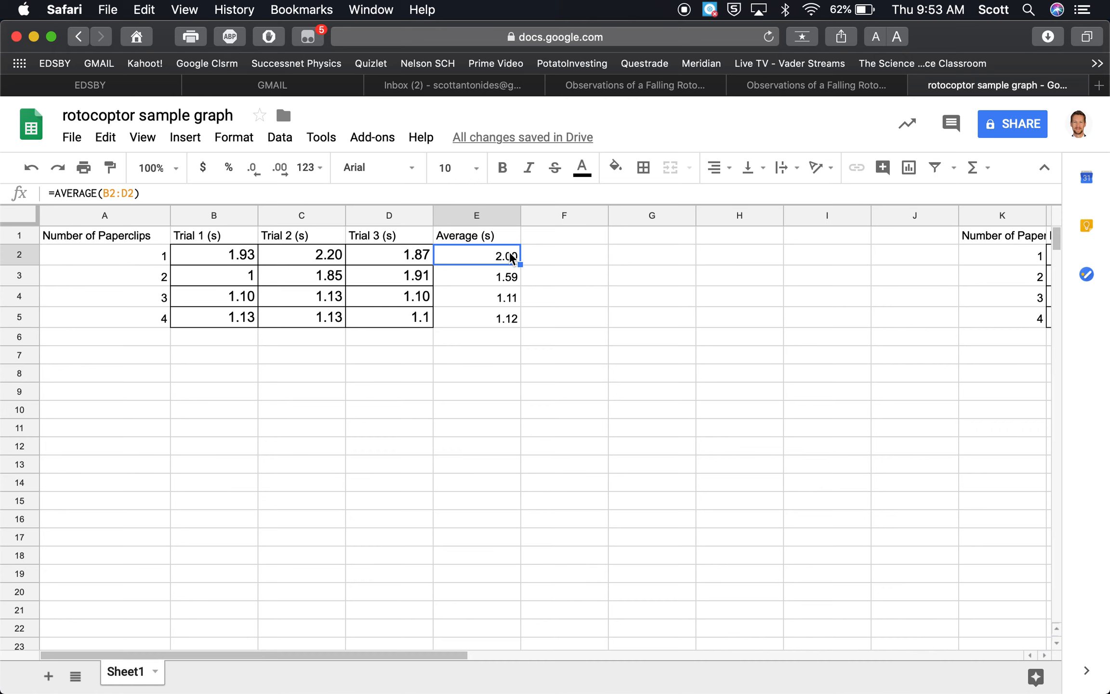
pyautogui.press('Down')
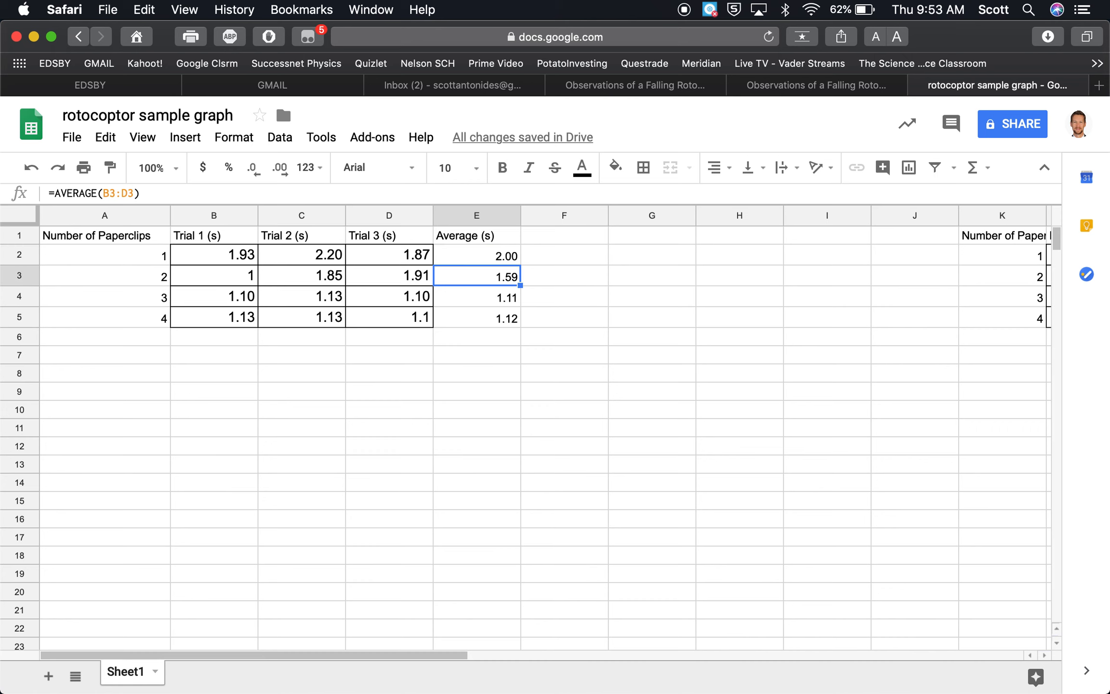
pyautogui.press('Down')
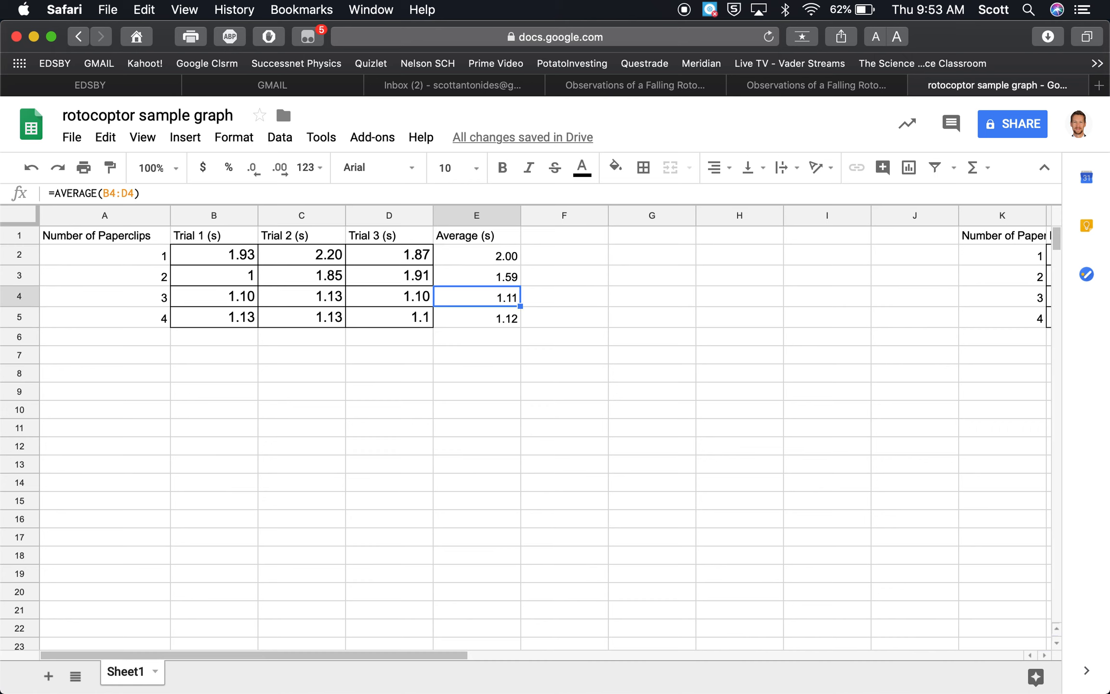
pyautogui.press('Down')
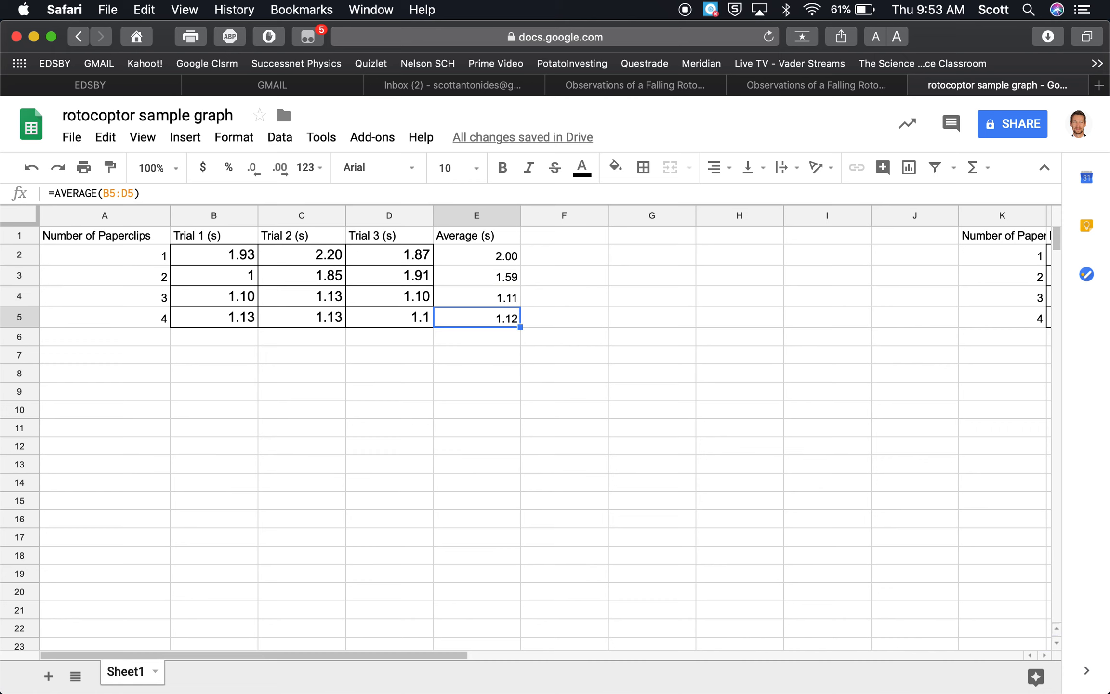
pyautogui.press('Up')
pyautogui.press('Up')
pyautogui.press('Up')
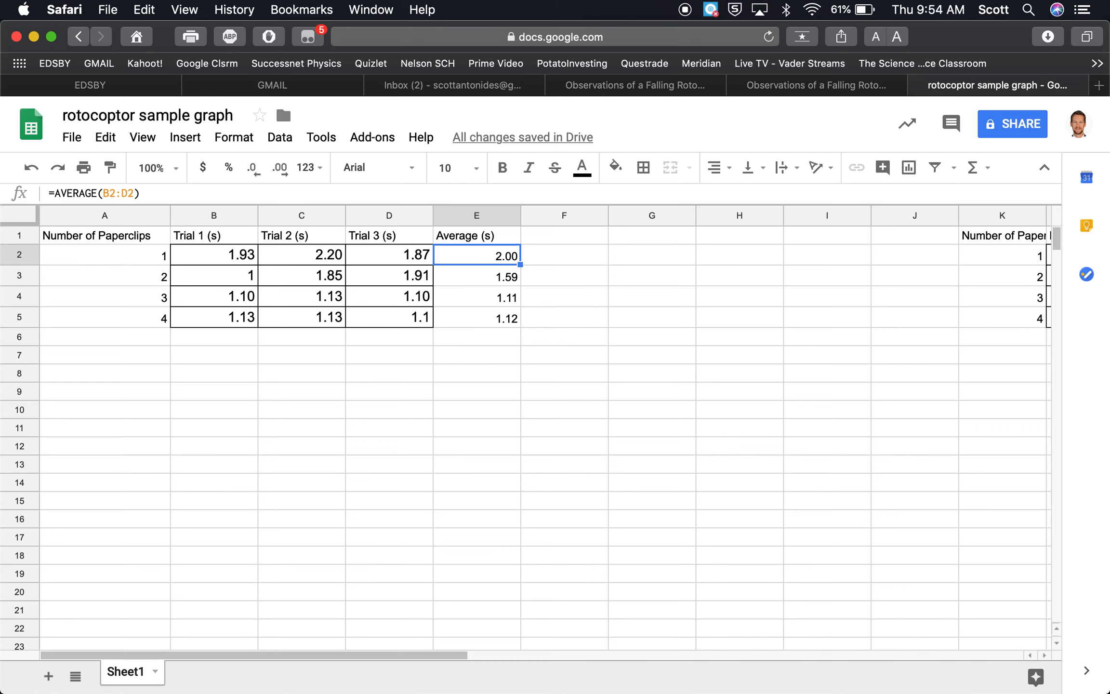
pyautogui.press('Down')
pyautogui.press('Down')
pyautogui.press('Down')
pyautogui.click(552, 256)
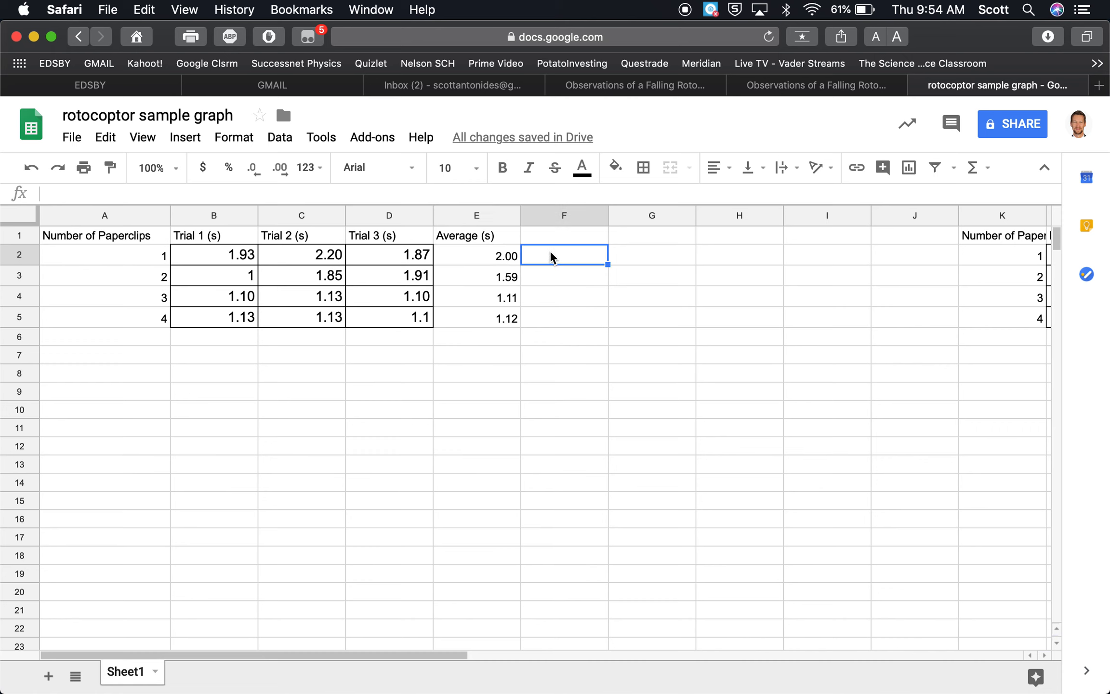
# Insert a chart from the data in A1:E5 and move it below the table so the data stays uncovered.
pyautogui.moveTo(138, 241); pyautogui.dragTo(491, 321)
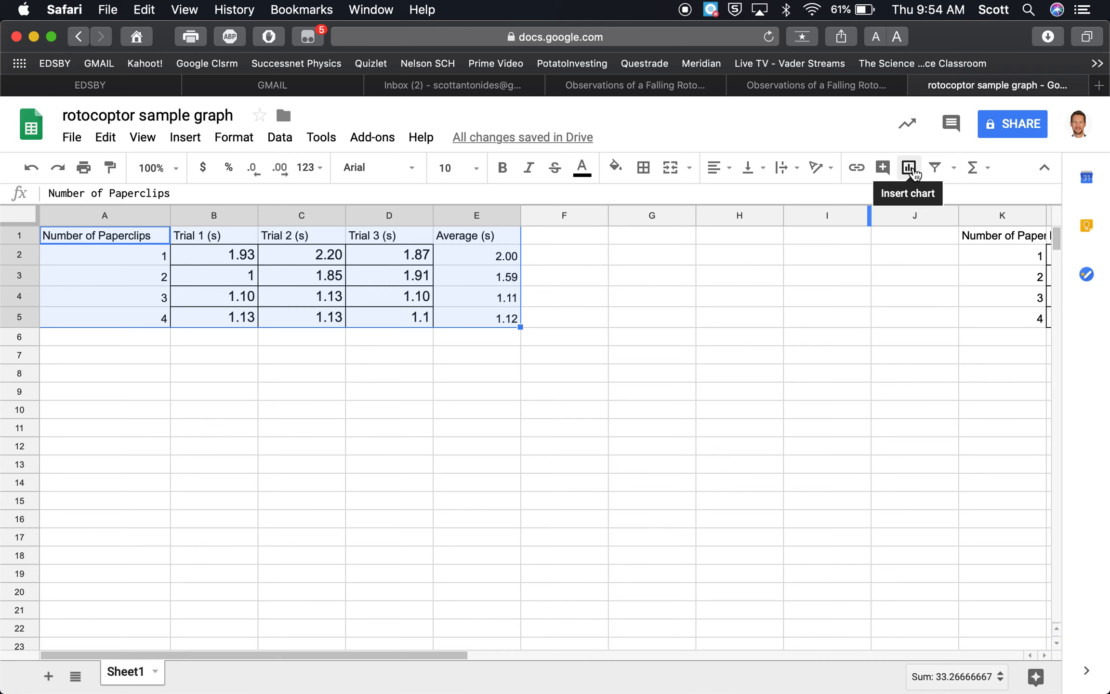
pyautogui.click(191, 147)
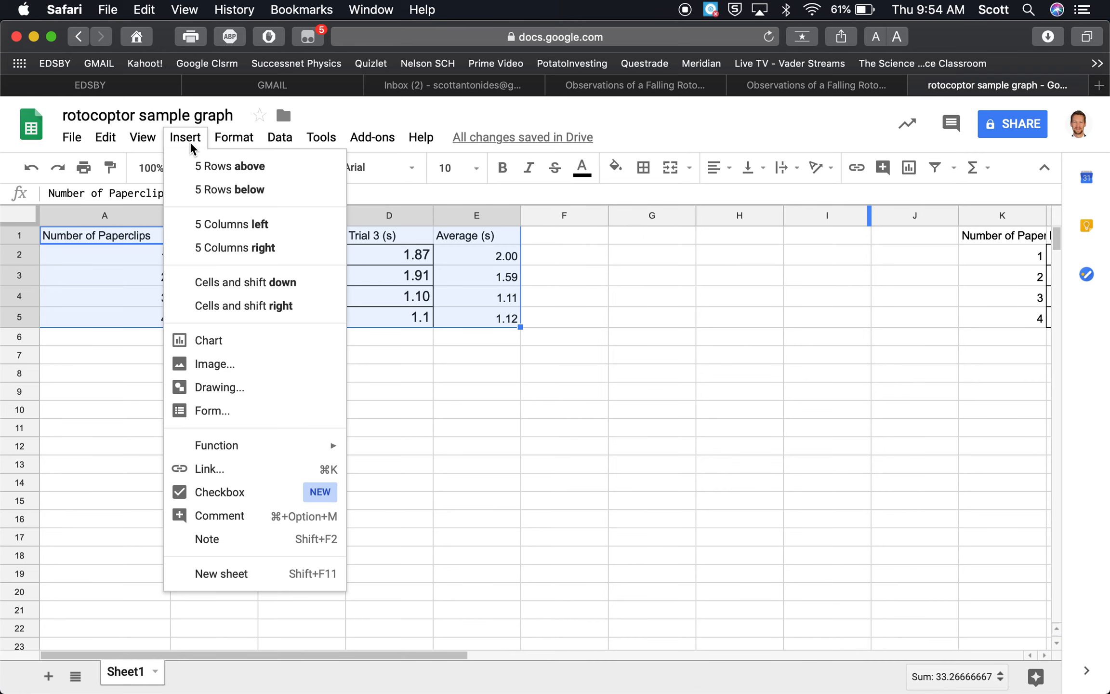
pyautogui.click(209, 341)
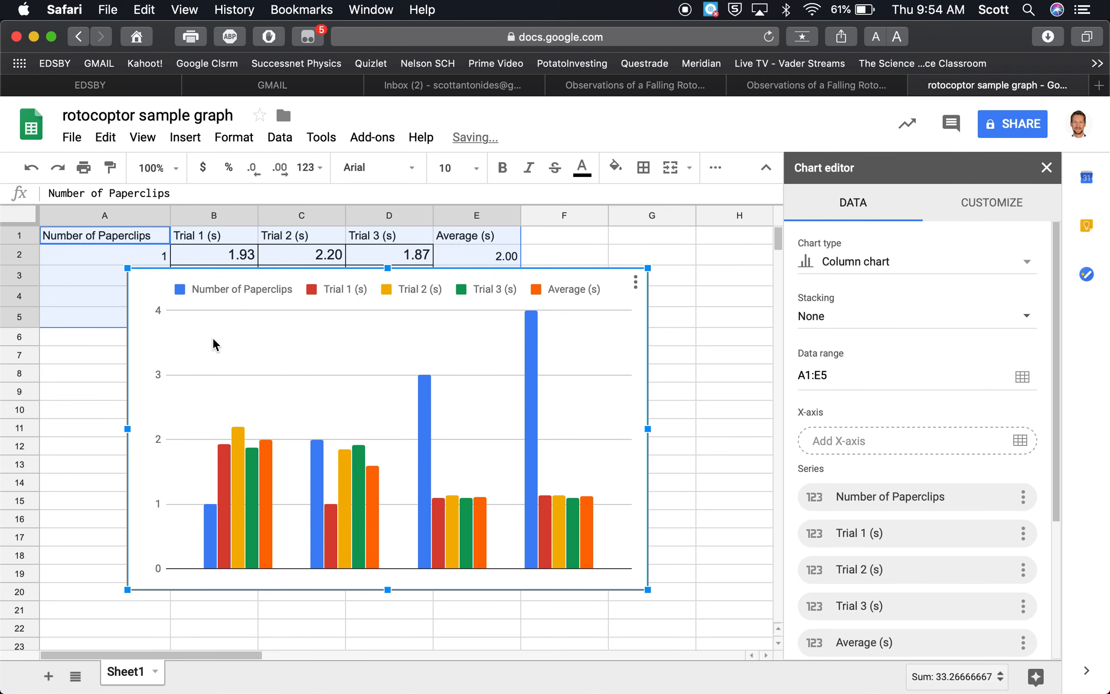
pyautogui.moveTo(484, 290); pyautogui.dragTo(488, 353)
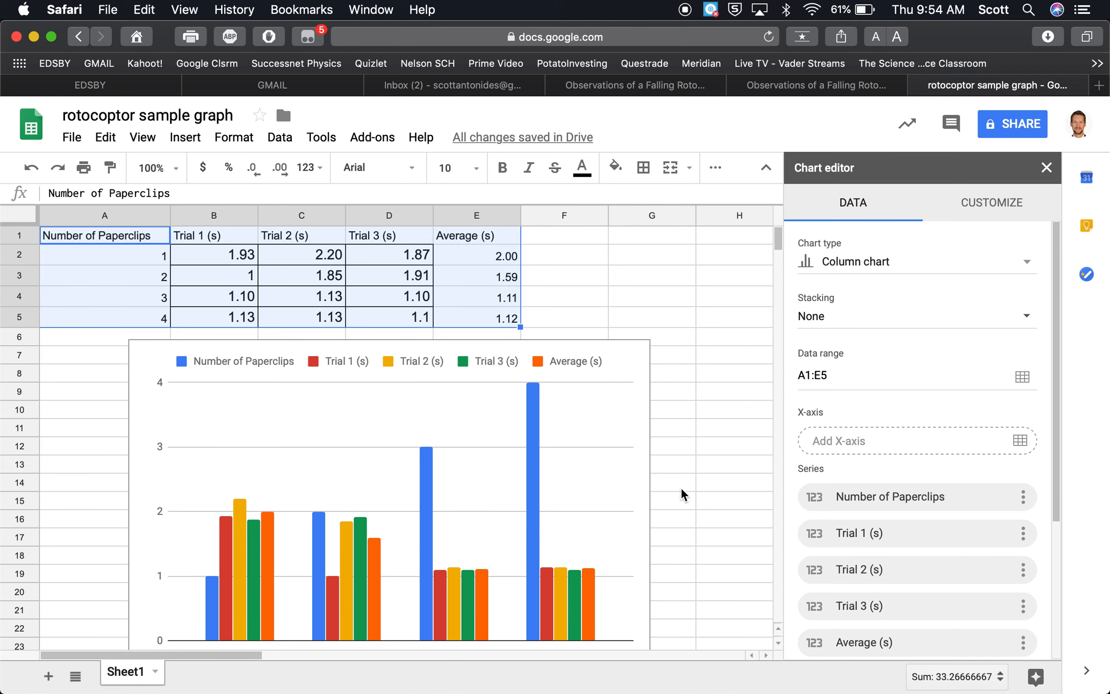
pyautogui.scroll(-2, 681, 487)
pyautogui.click(609, 457)
pyautogui.click(609, 457)
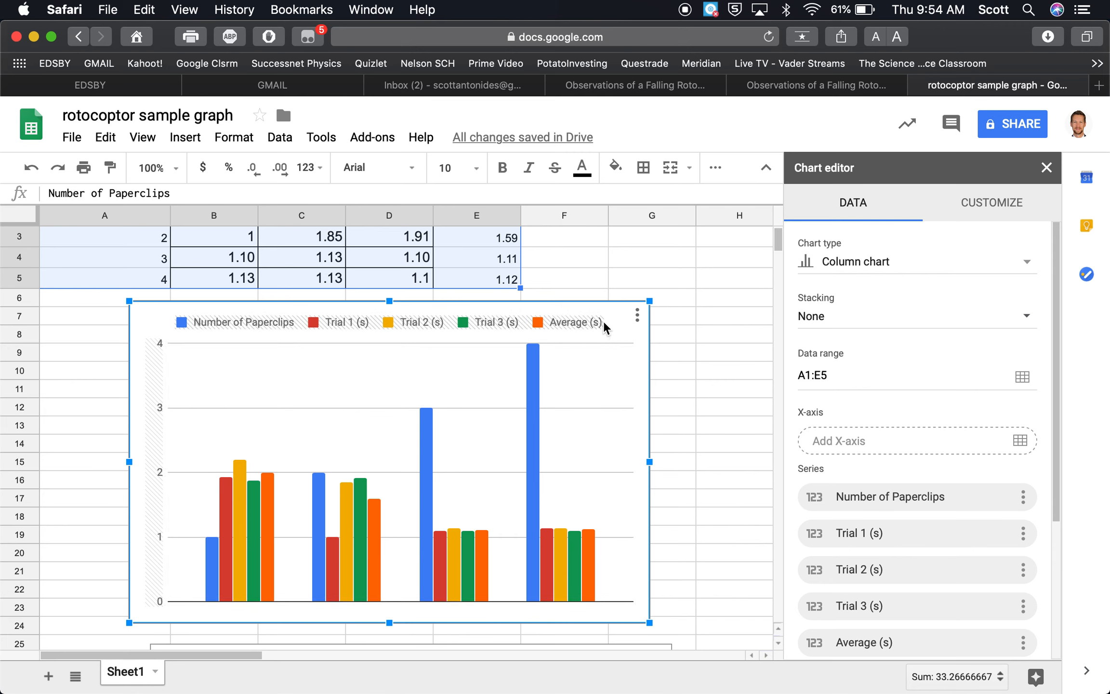
# Try the combo chart type on the chart and switch it back to a column chart.
pyautogui.click(885, 262)
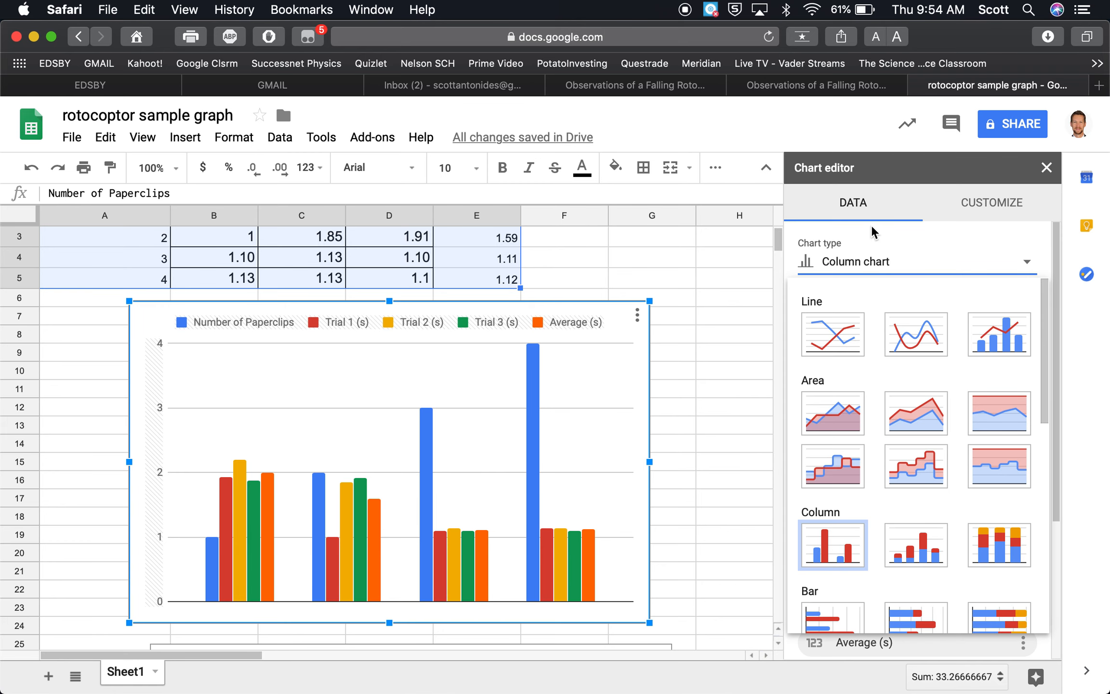
pyautogui.click(995, 343)
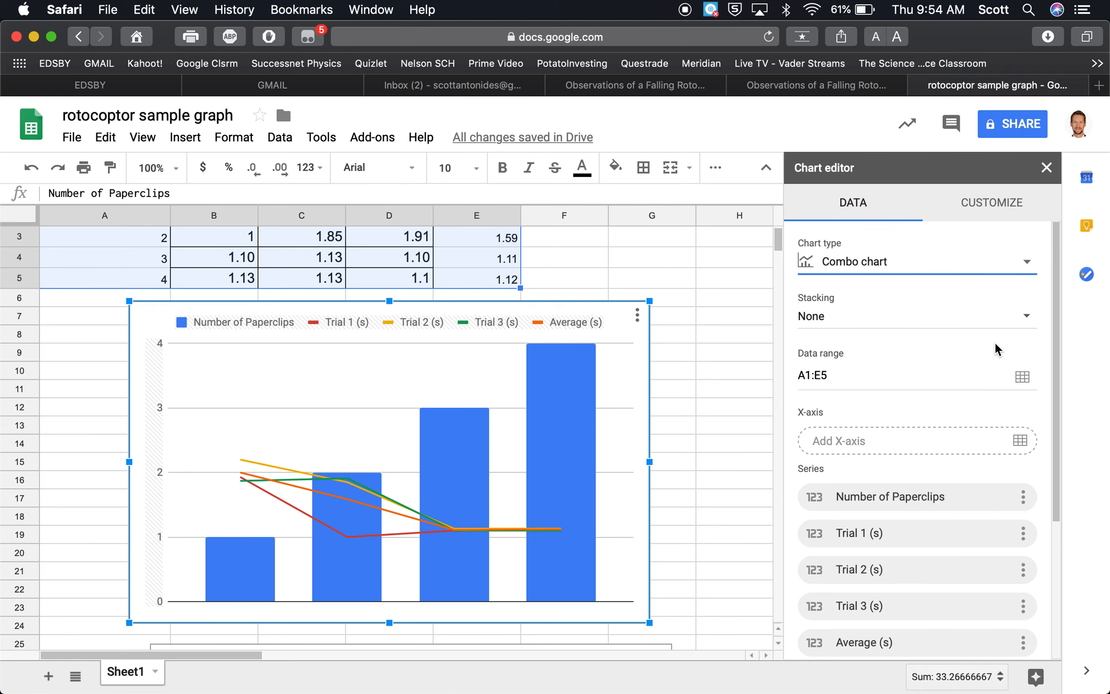
pyautogui.click(876, 261)
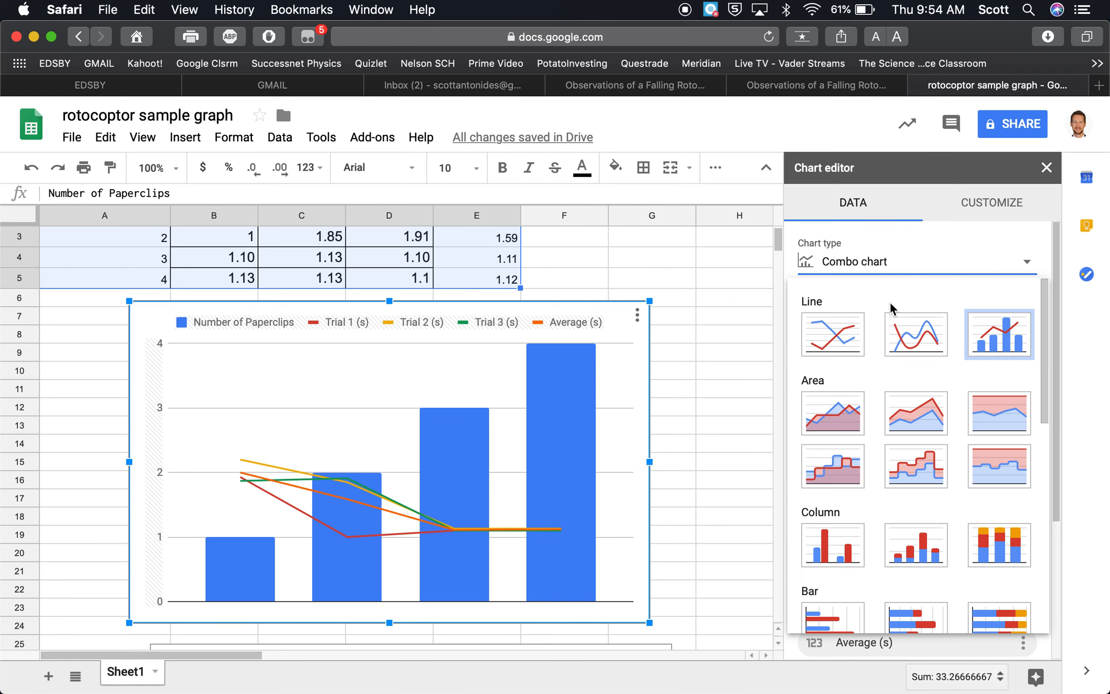
pyautogui.scroll(-3, 885, 409)
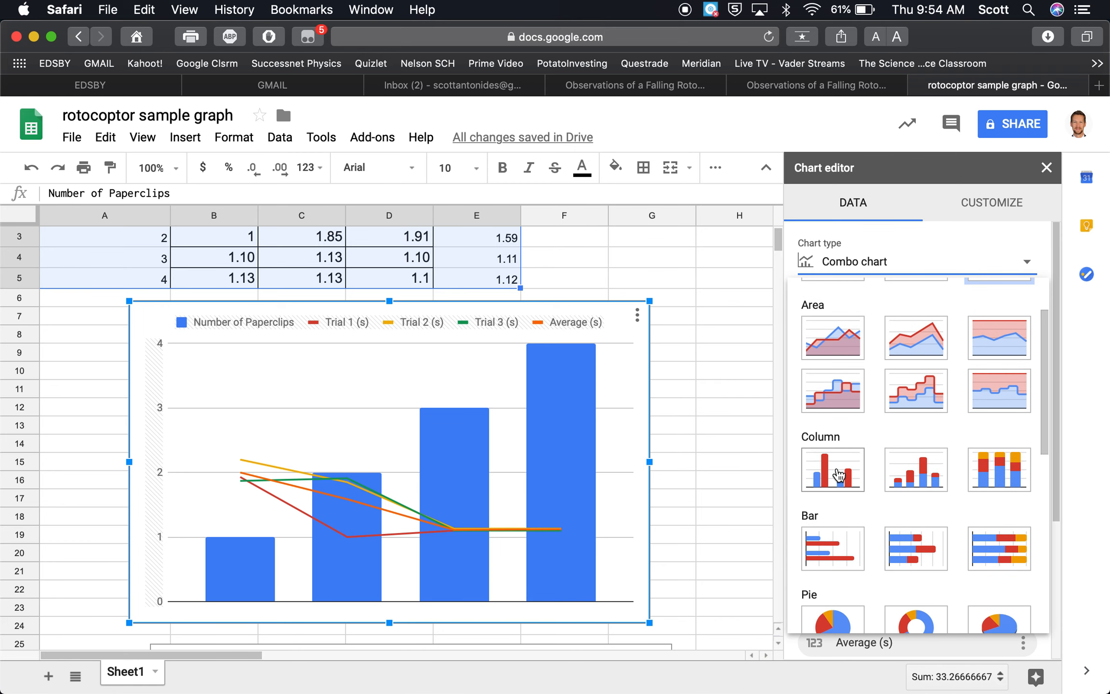
pyautogui.click(836, 470)
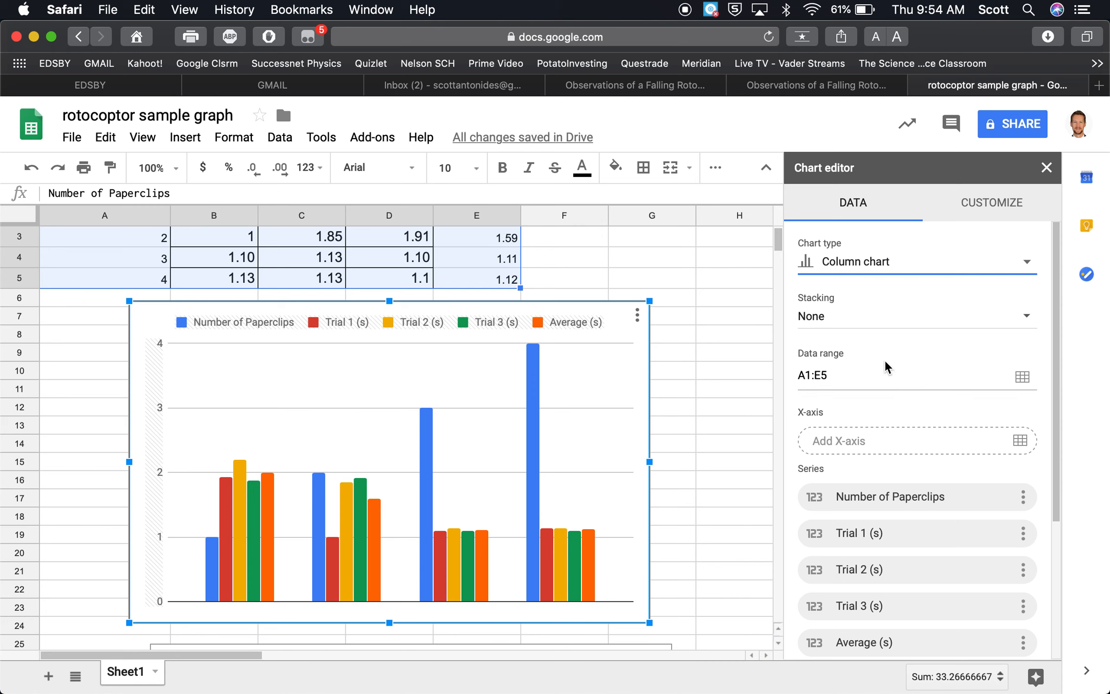
# Remove the Number of Paperclips series from the chart.
pyautogui.scroll(-3, 881, 458)
pyautogui.scroll(-2, 881, 458)
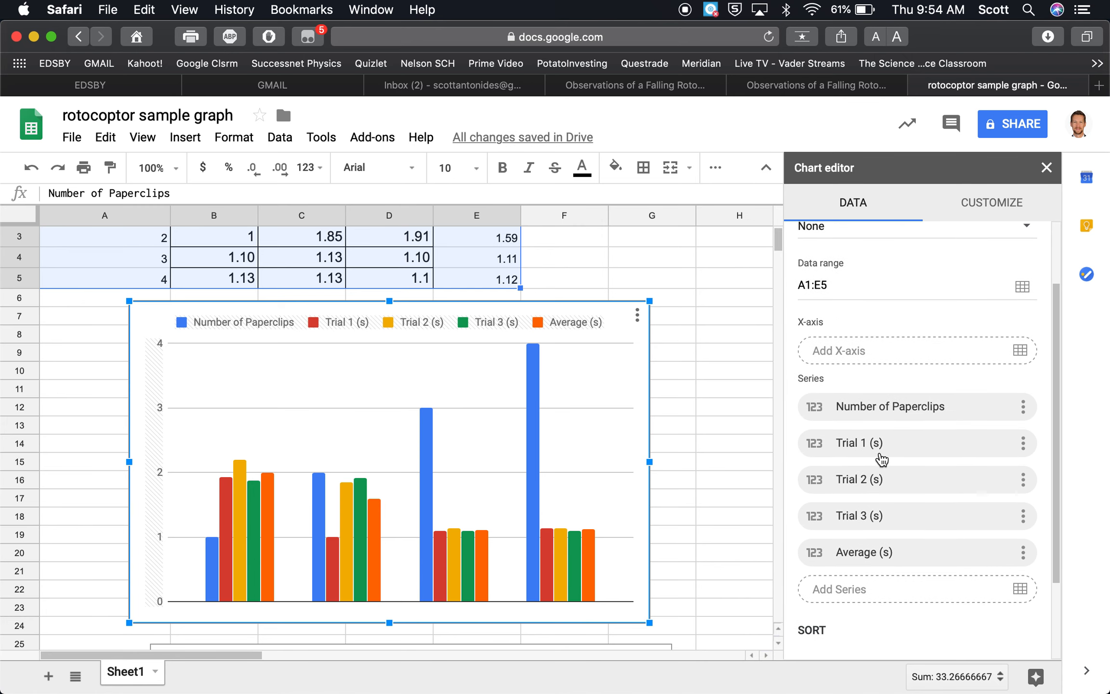
pyautogui.scroll(1, 880, 457)
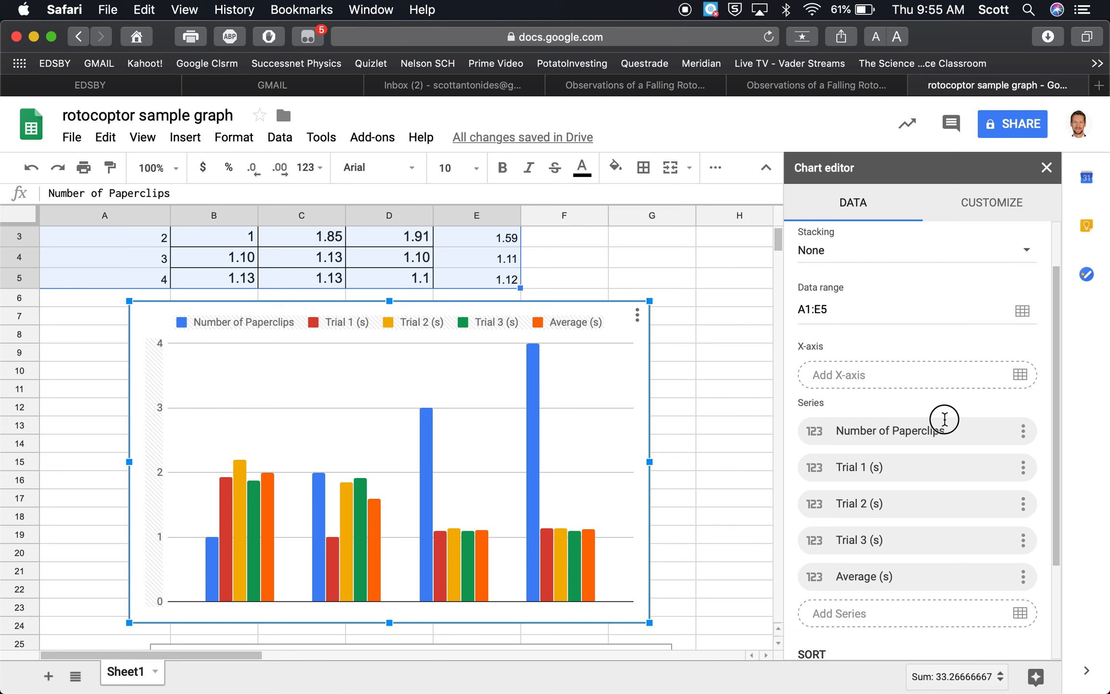
pyautogui.click(1024, 431)
pyautogui.click(923, 495)
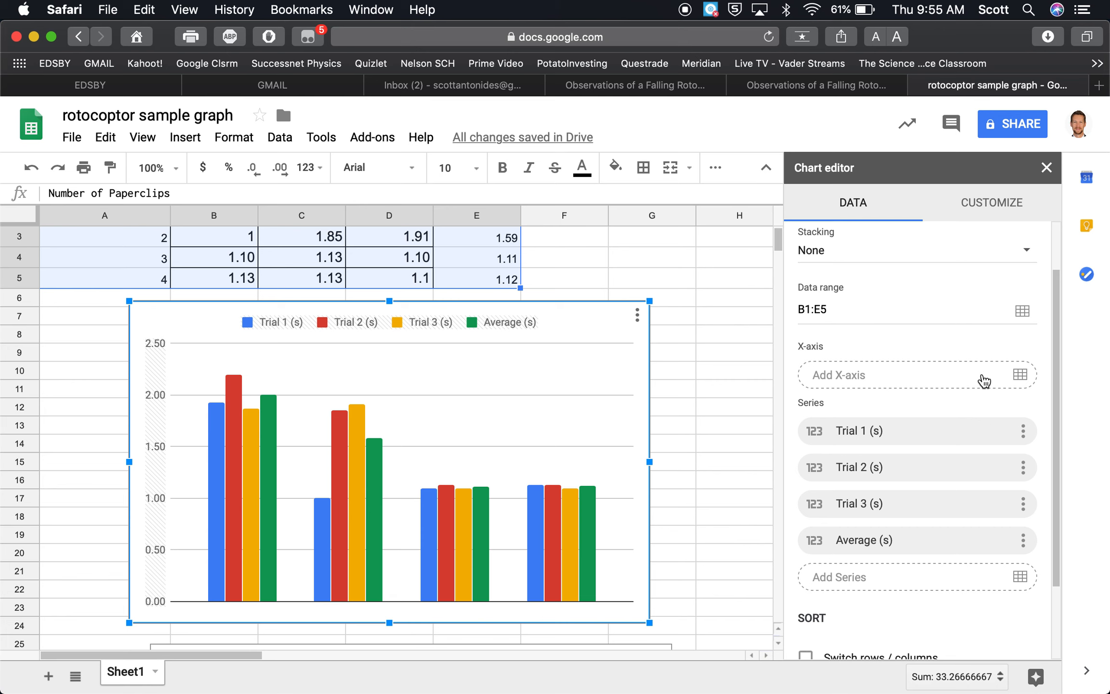
# Set the chart's X-axis to the Number of Paperclips data in Sheet1!A1:A5.
pyautogui.click(1020, 375)
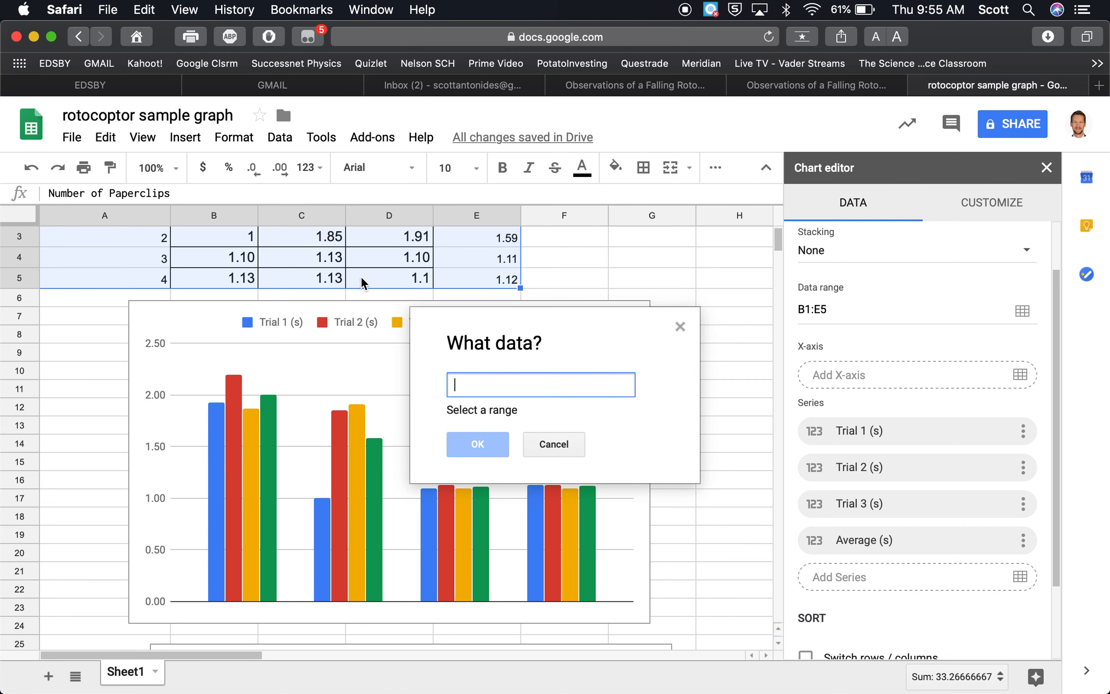
pyautogui.scroll(2, 249, 298)
pyautogui.moveTo(147, 237); pyautogui.dragTo(147, 316)
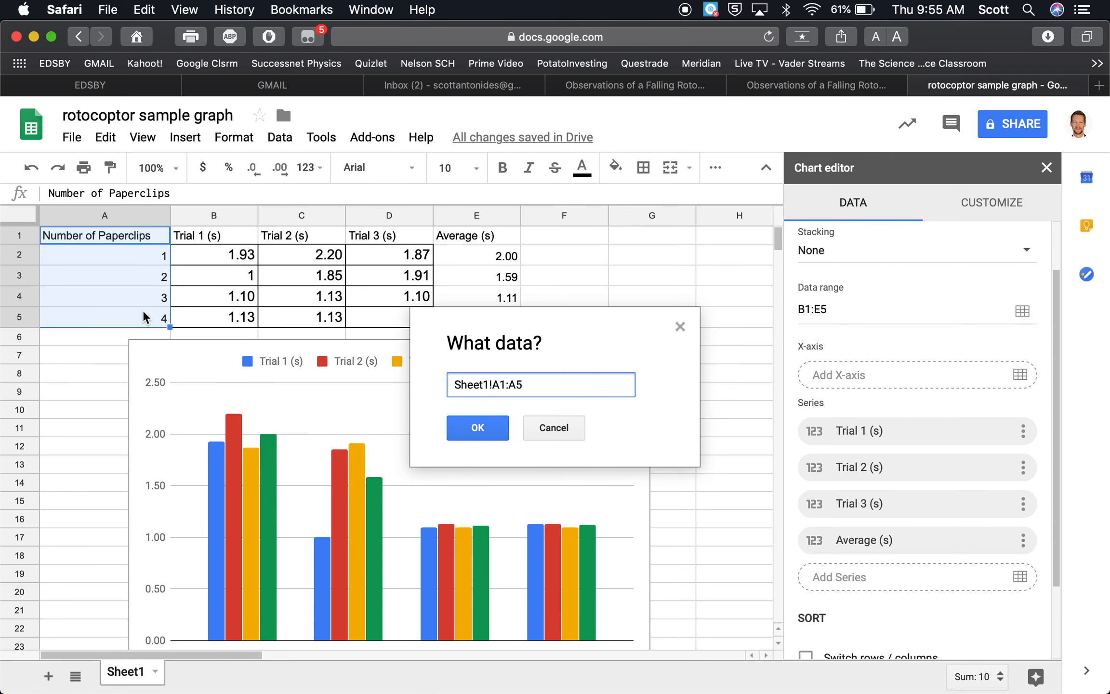
pyautogui.click(477, 427)
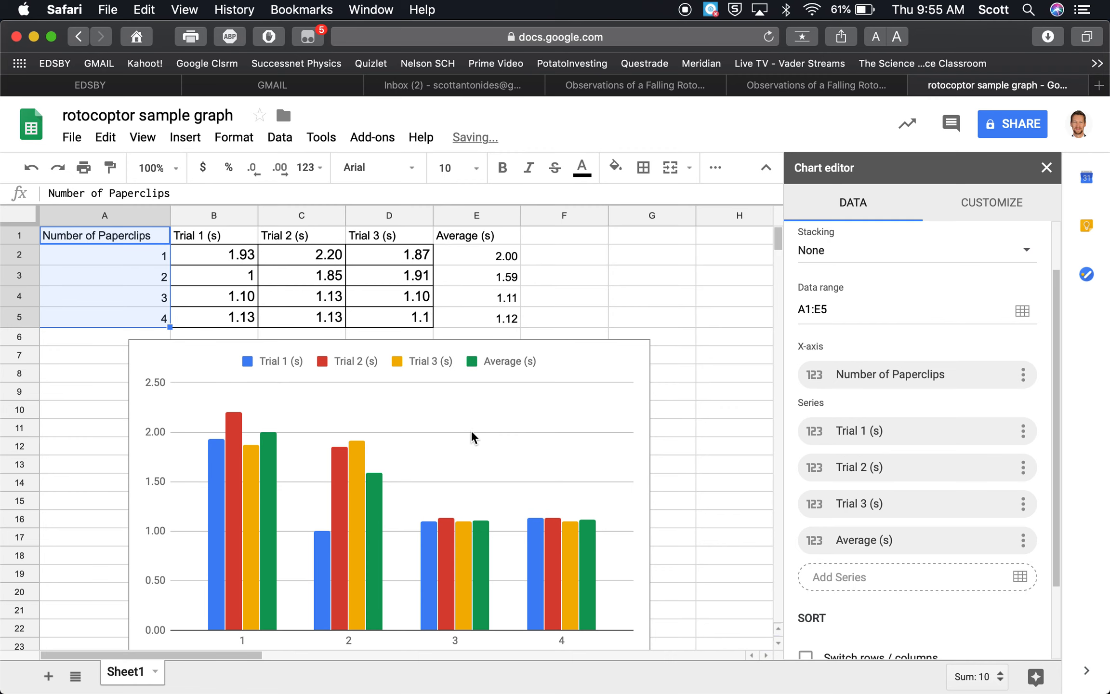
pyautogui.scroll(-3, 726, 471)
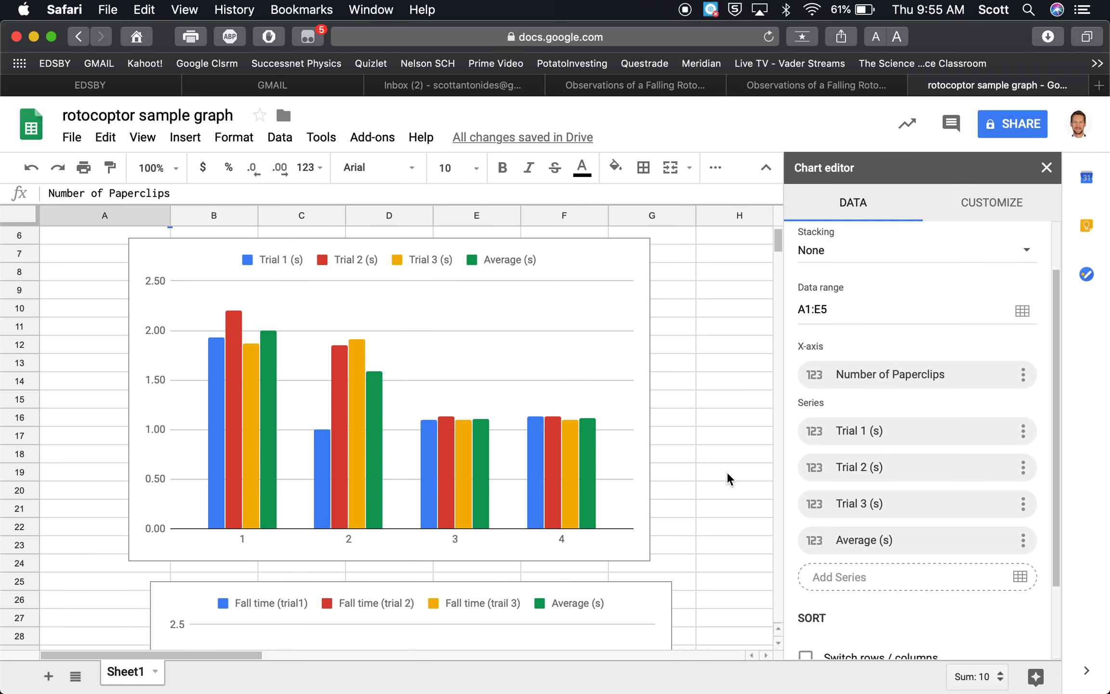
pyautogui.scroll(2, 726, 471)
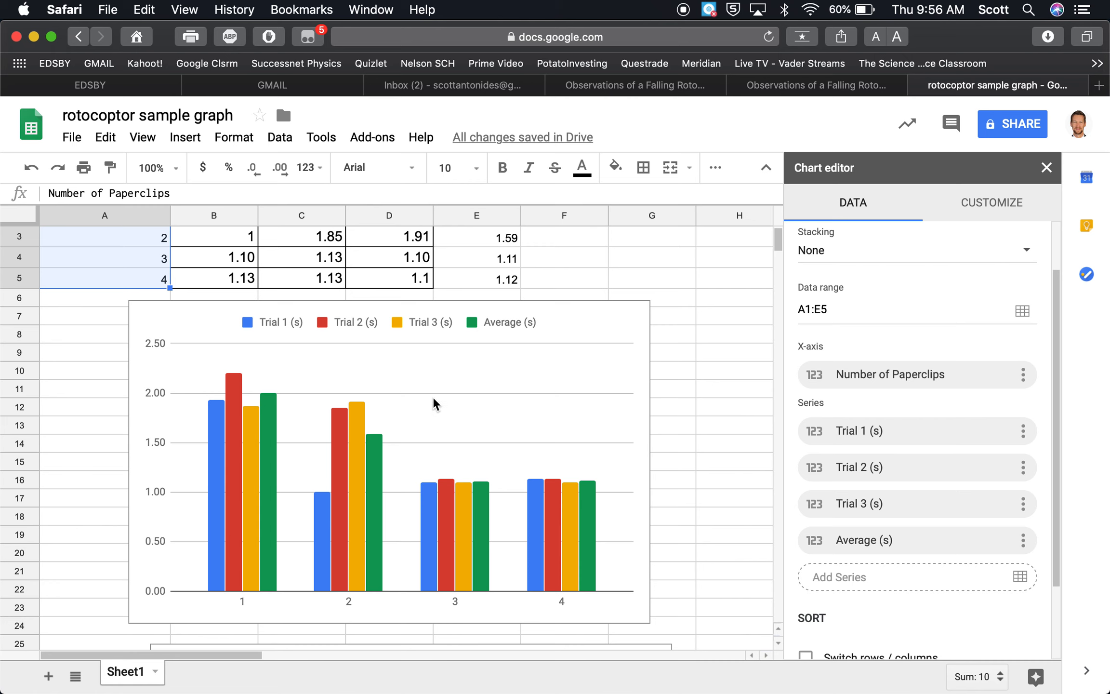
# Make the chart use row 1 as headers.
pyautogui.scroll(-4, 901, 346)
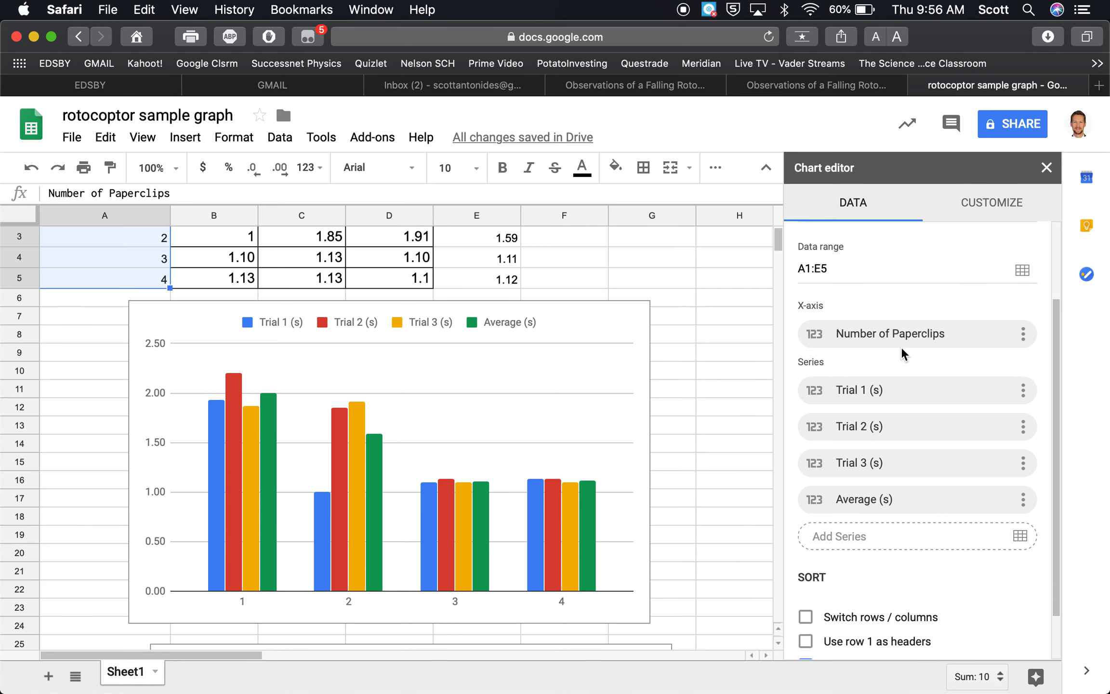
pyautogui.click(805, 583)
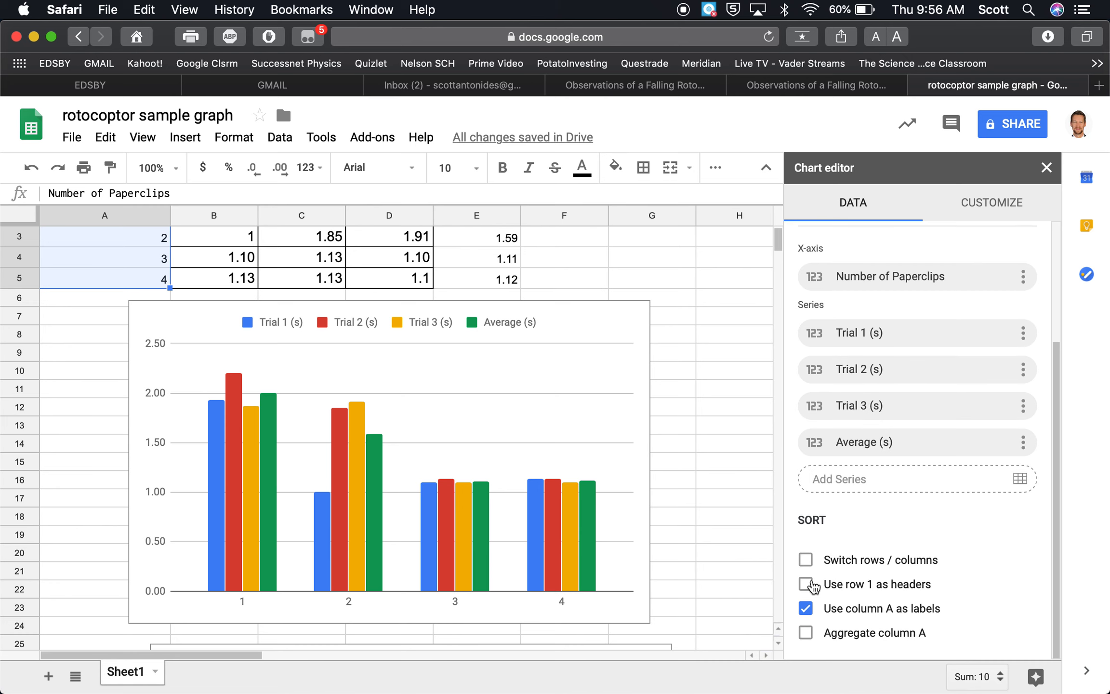
pyautogui.scroll(1, 811, 588)
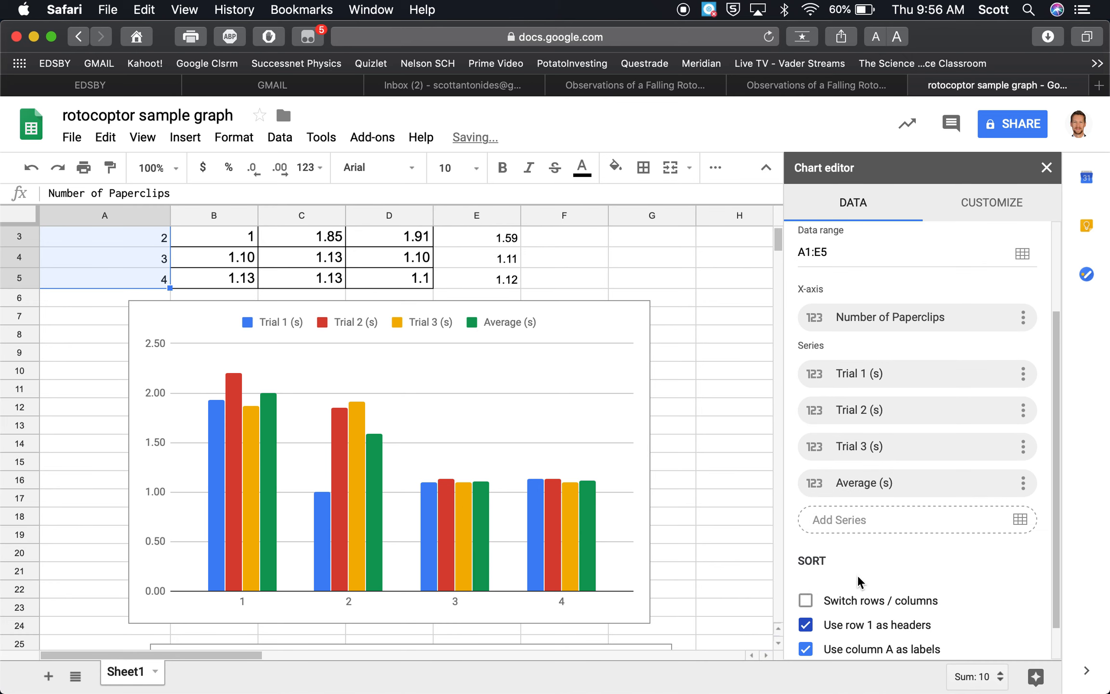
pyautogui.scroll(-1, 857, 575)
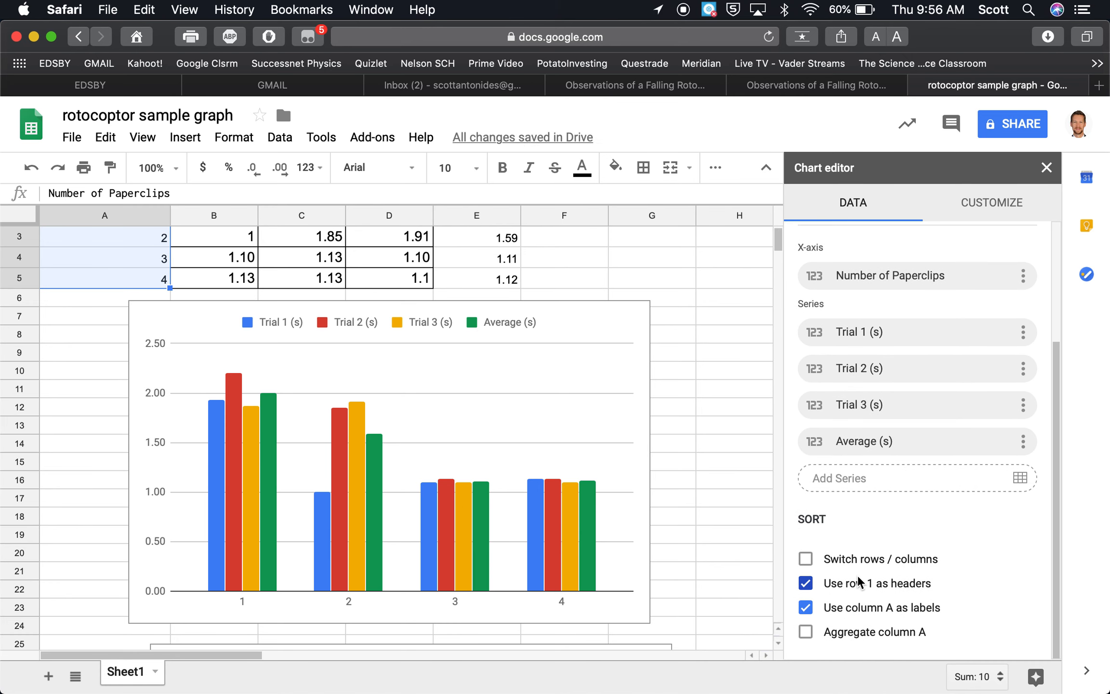
pyautogui.scroll(3, 857, 575)
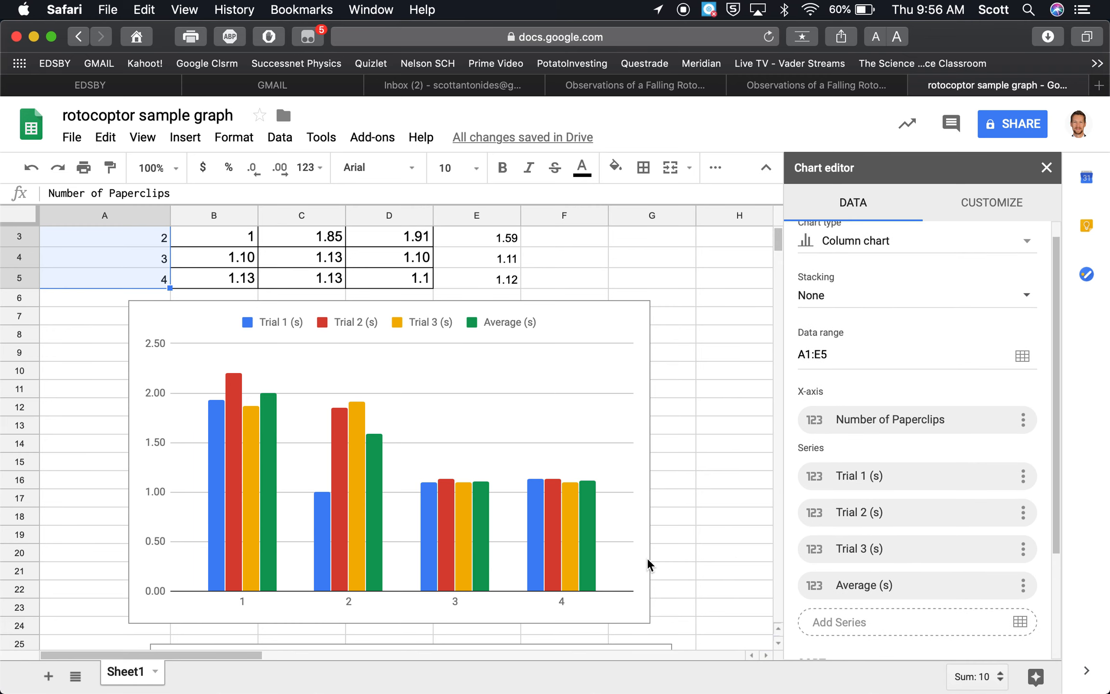
pyautogui.scroll(-2, 647, 557)
pyautogui.scroll(4, 647, 558)
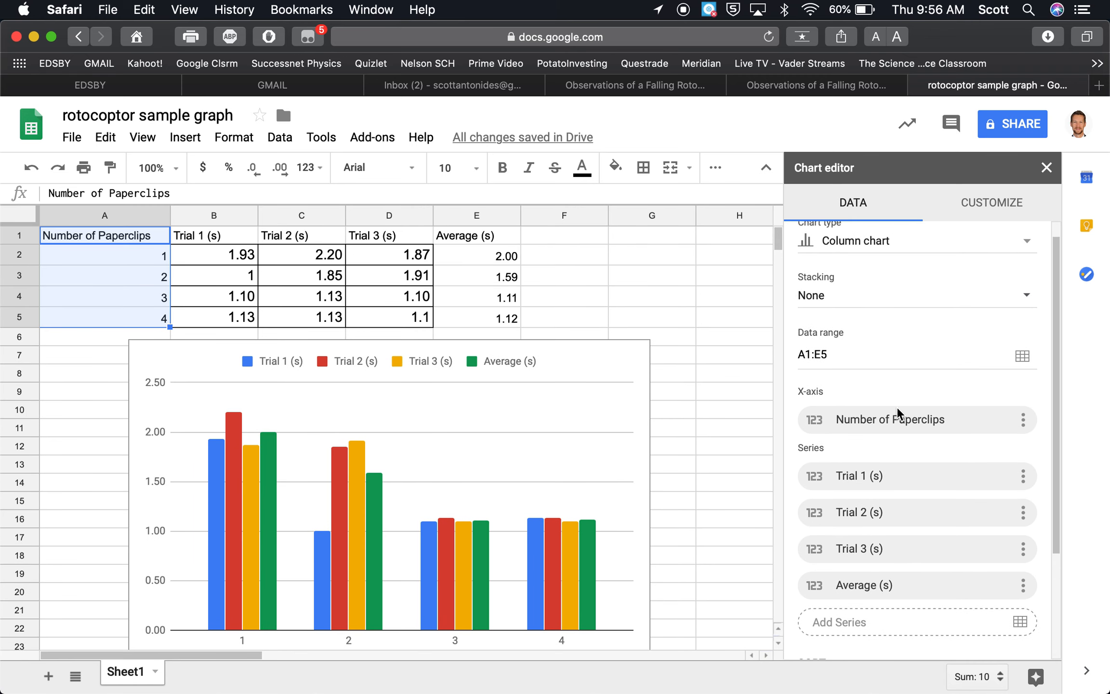
pyautogui.scroll(1, 897, 406)
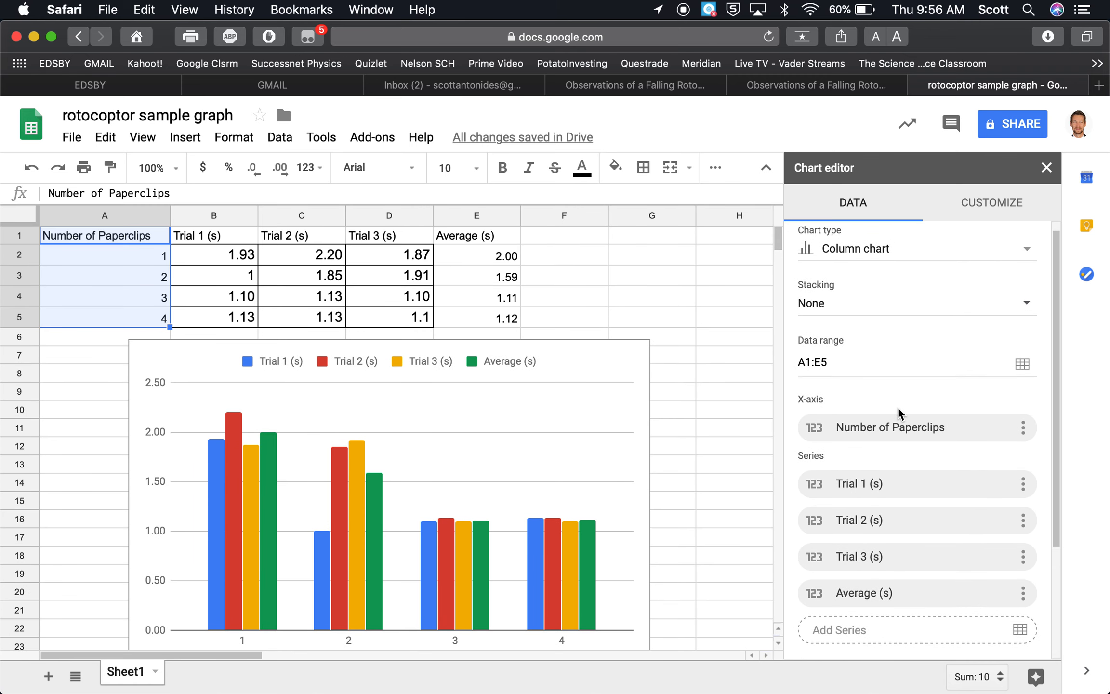
# Set the chart's vertical axis title to "Drop Time (s)".
pyautogui.click(996, 207)
pyautogui.click(843, 282)
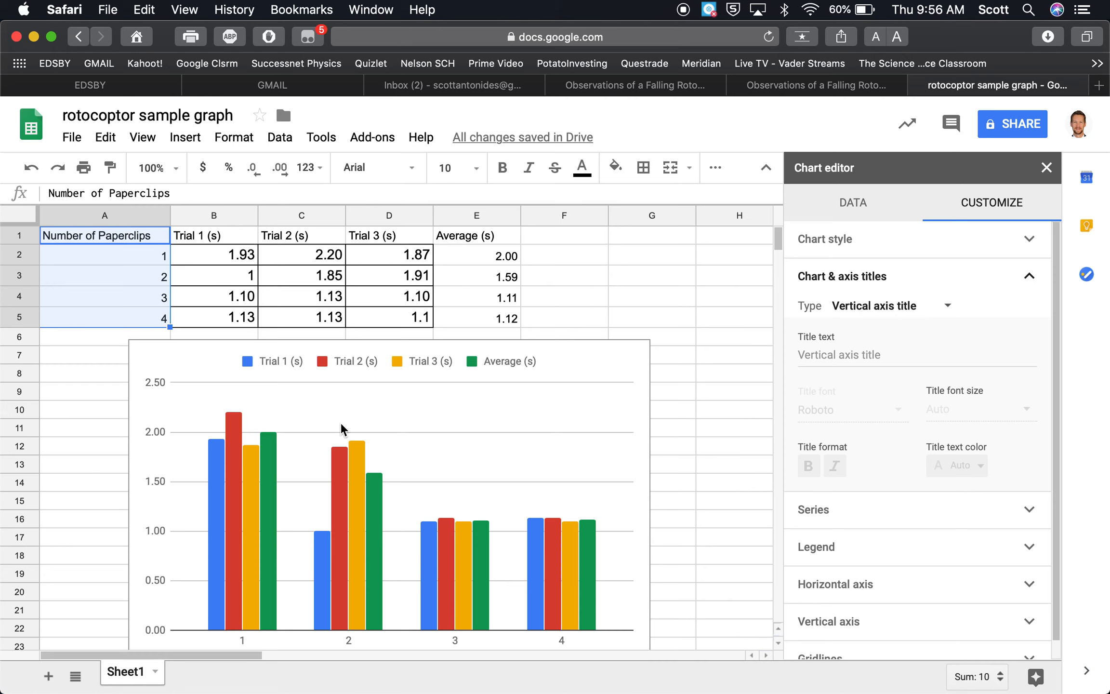
pyautogui.click(838, 356)
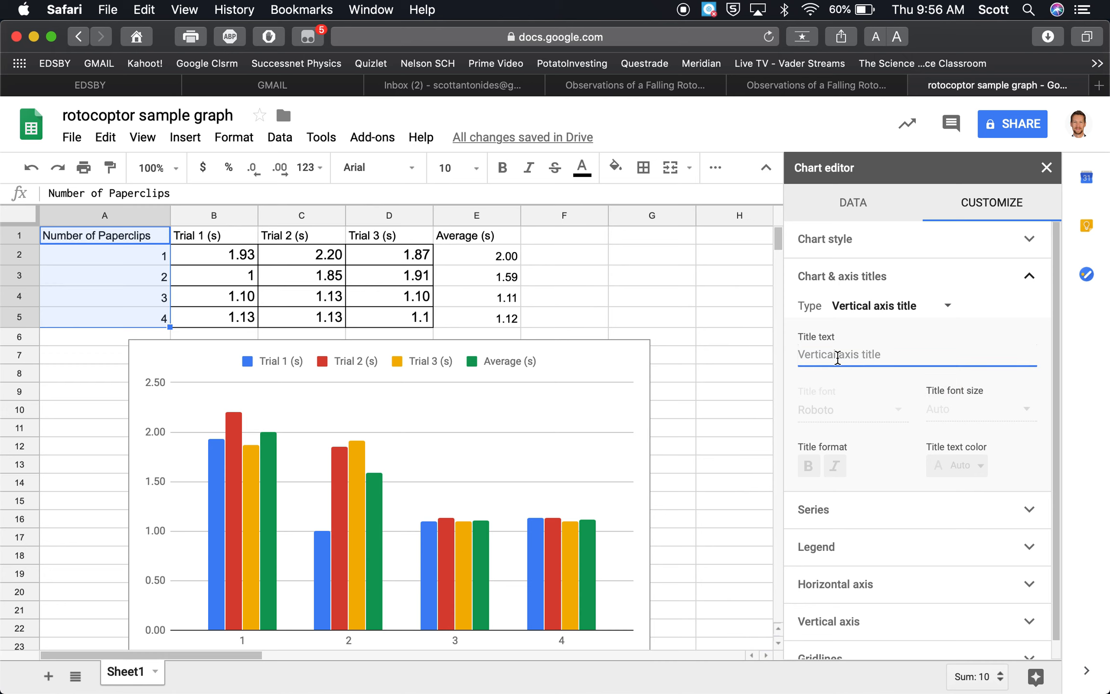
pyautogui.write('Dro')
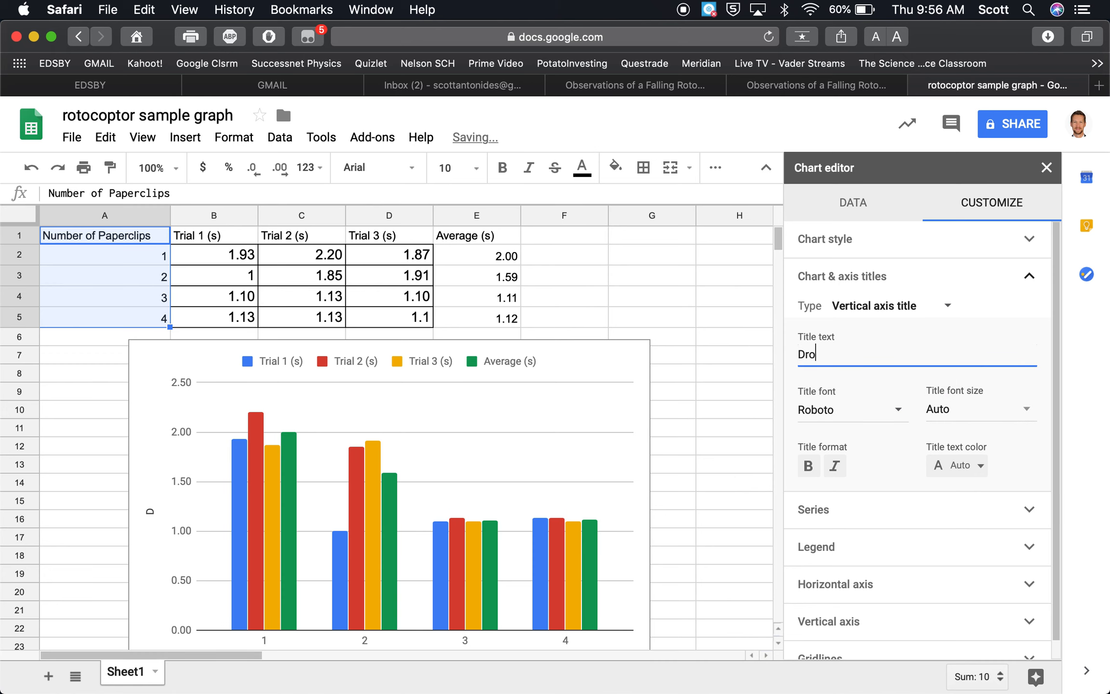
pyautogui.write('p Time')
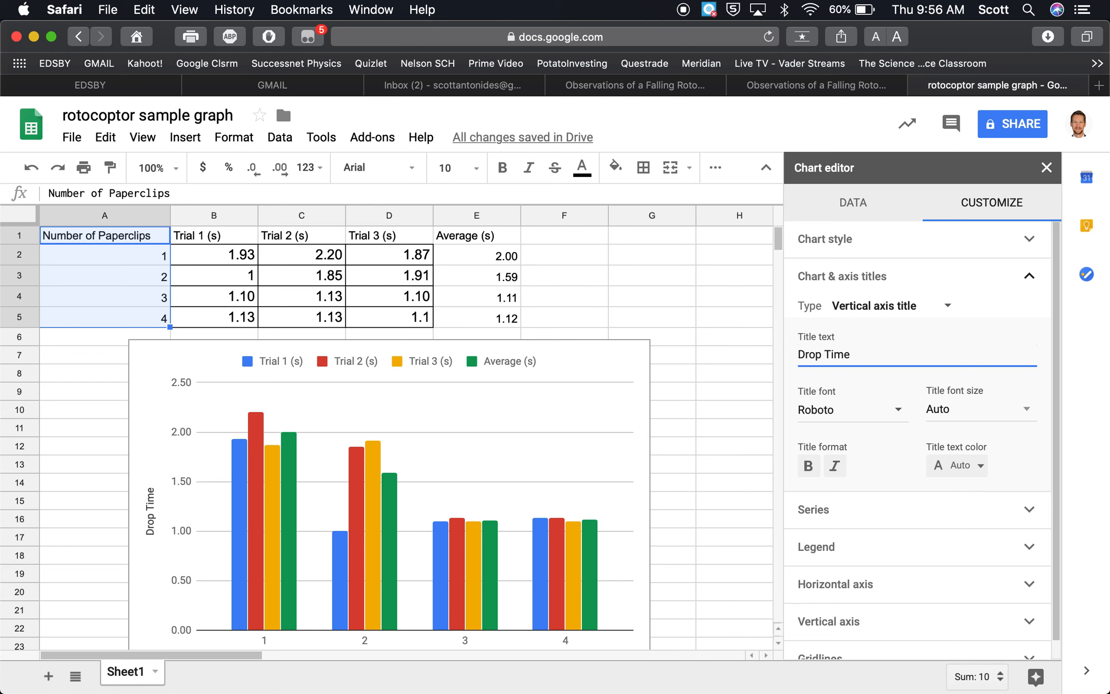
pyautogui.write('(s)')
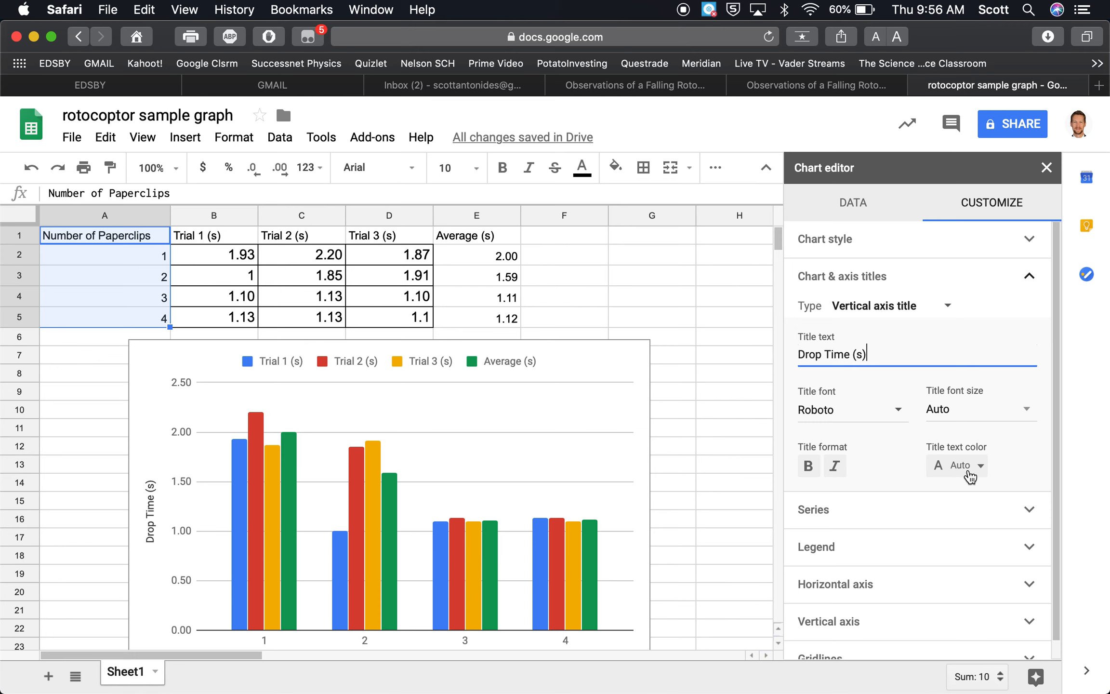
# Set the chart's horizontal axis title to "Number of Paperclips".
pyautogui.click(891, 308)
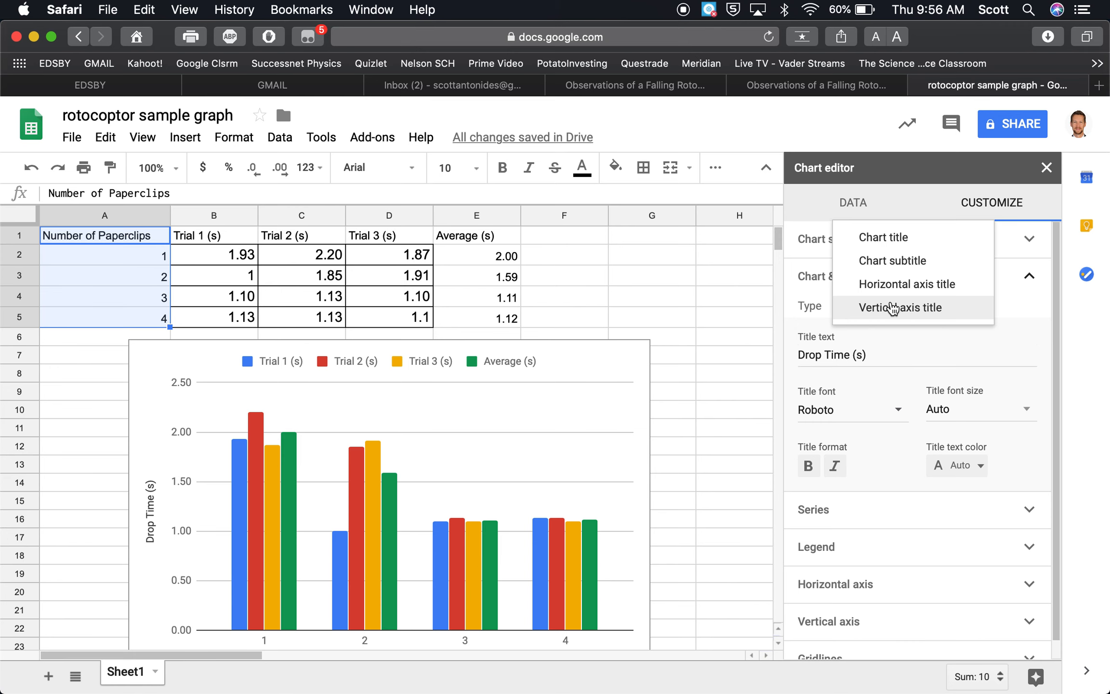
pyautogui.click(895, 288)
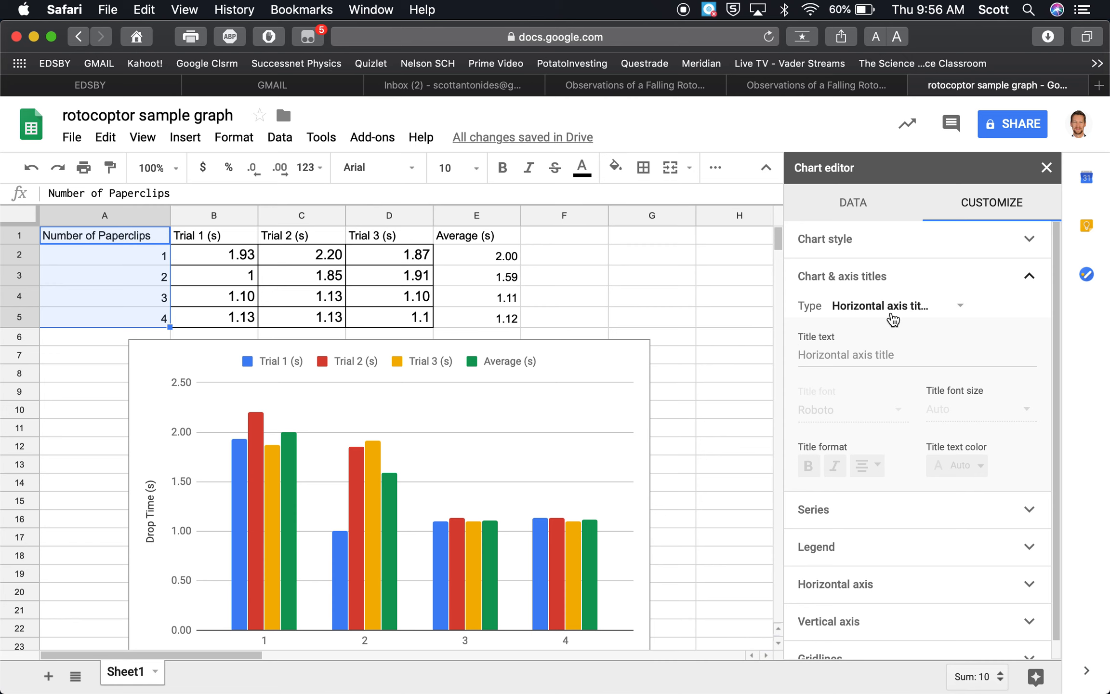
pyautogui.click(876, 354)
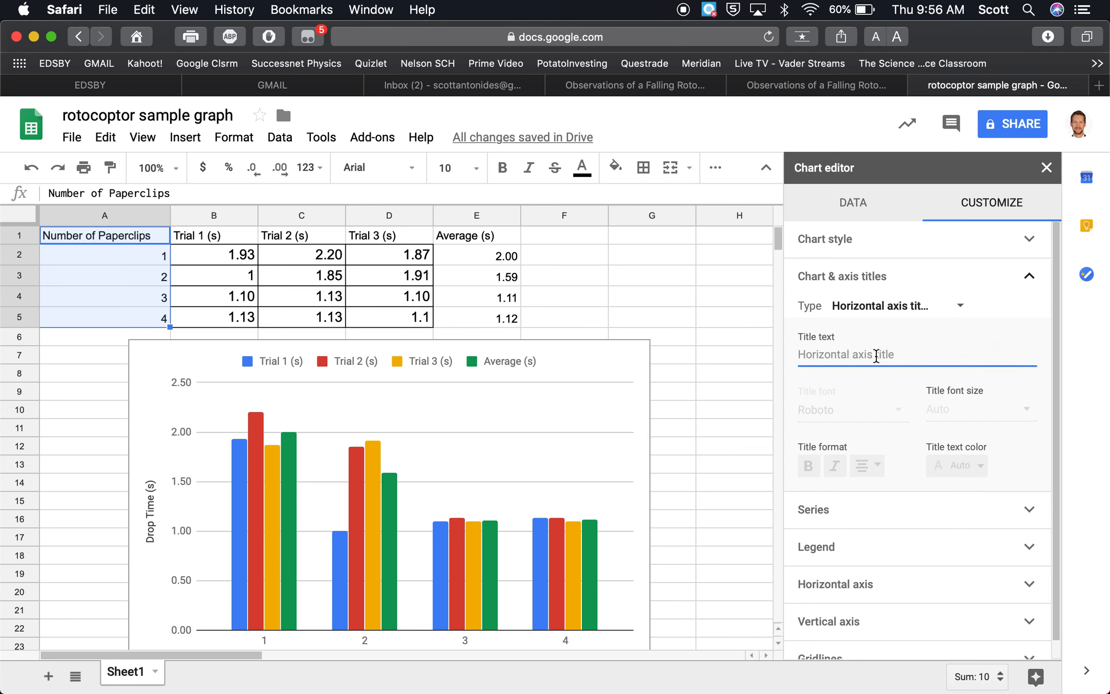
pyautogui.write('Number of Pape')
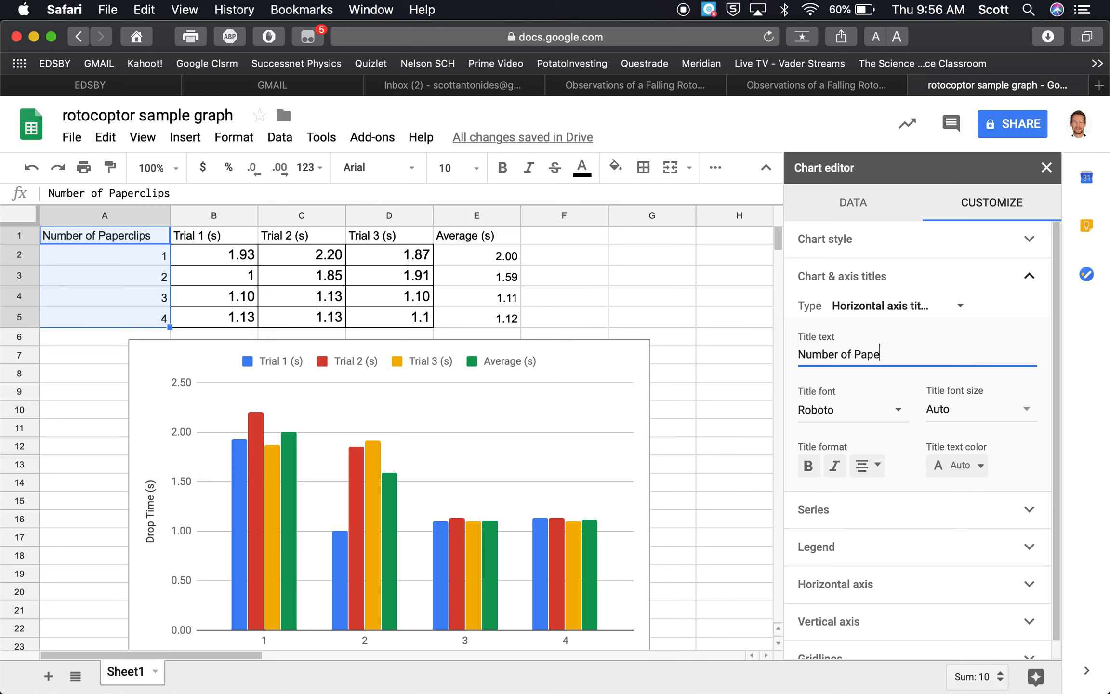
pyautogui.write('rclips')
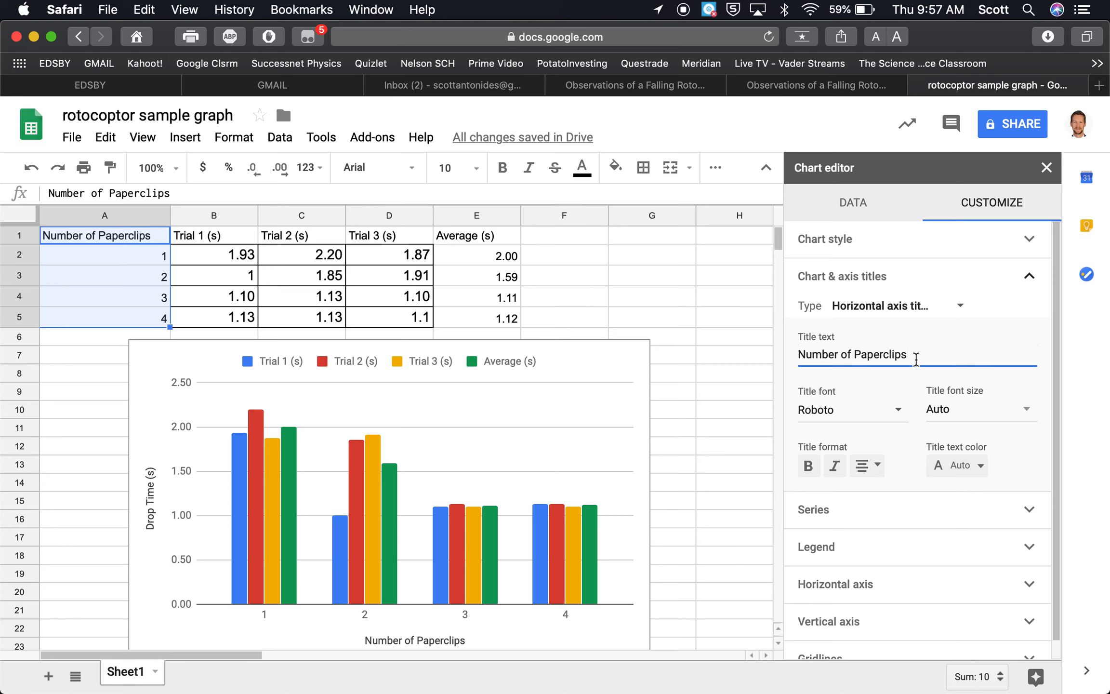
# Set the chart title to "Drop Time for Different Rotocoptor Models".
pyautogui.click(874, 308)
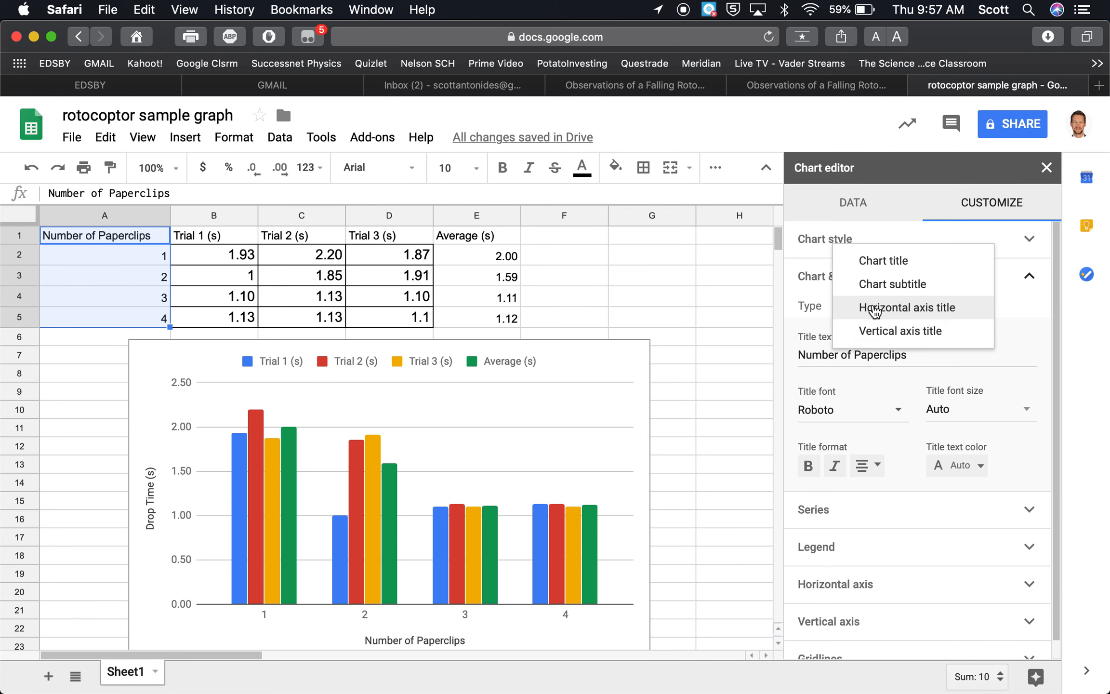
pyautogui.click(888, 264)
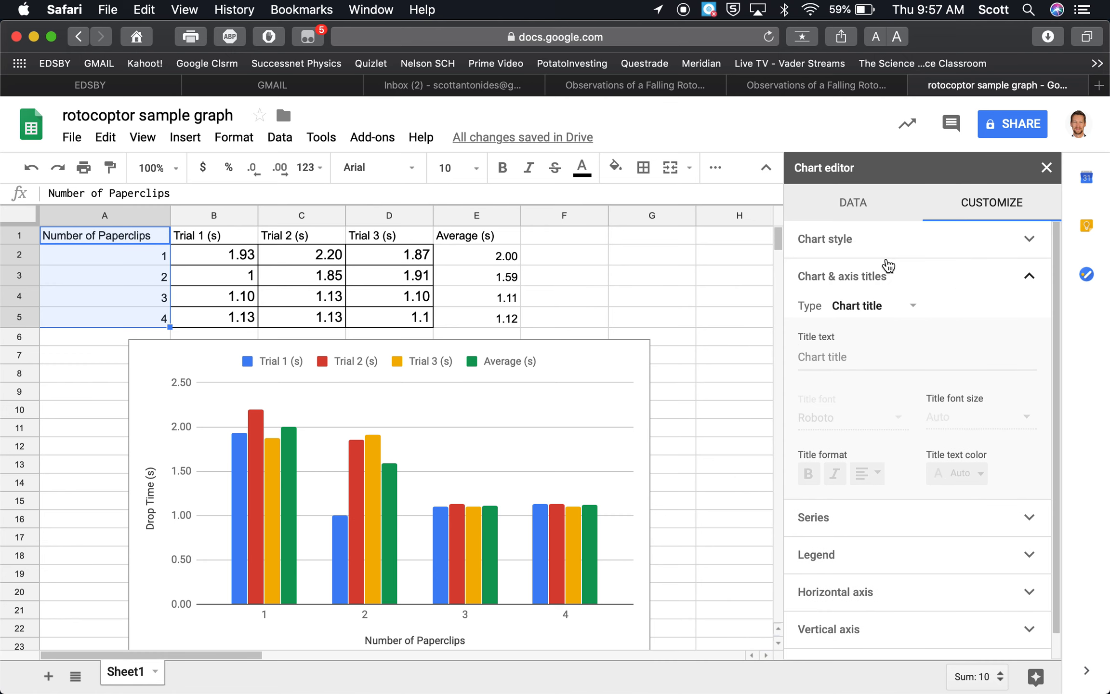
pyautogui.click(864, 361)
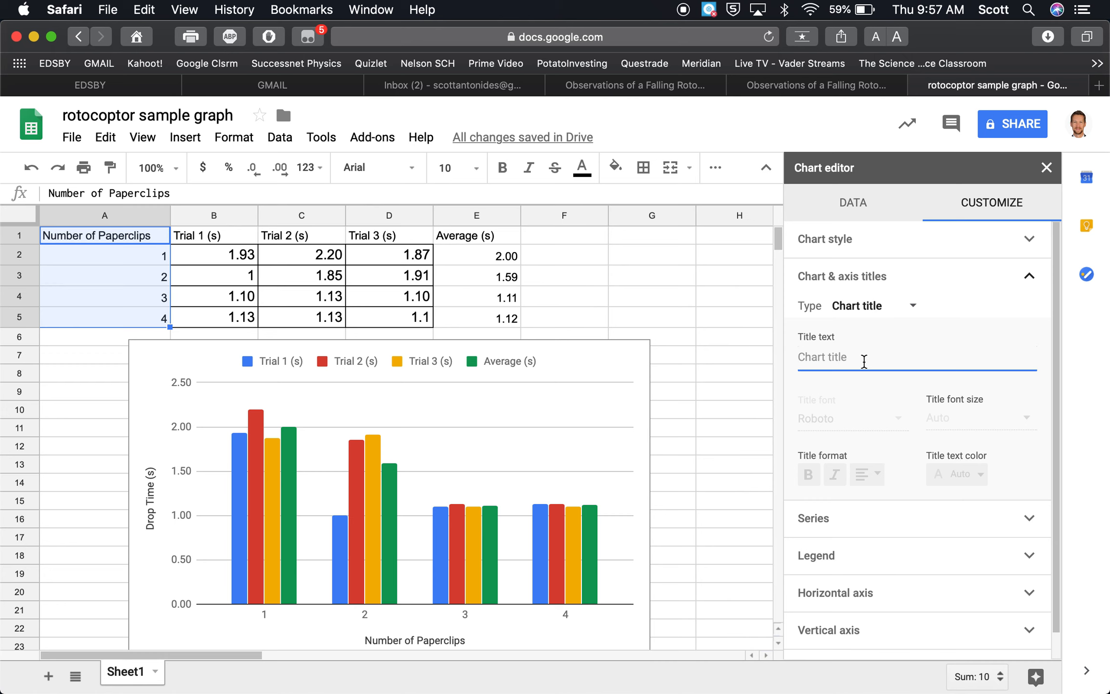
pyautogui.write('Drop')
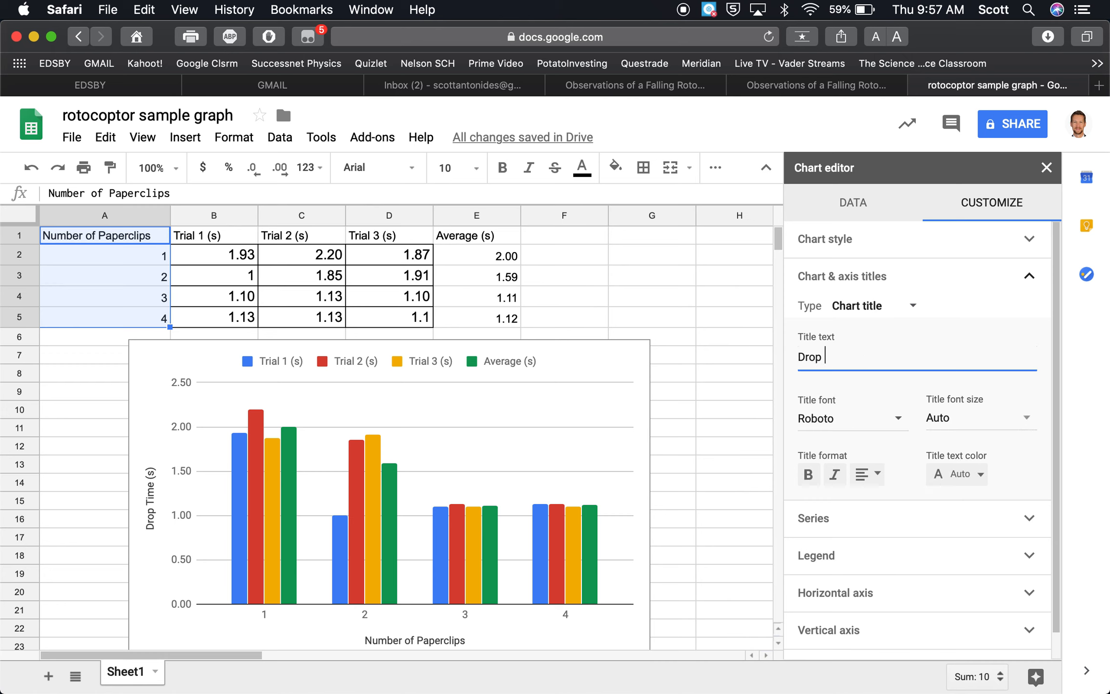
pyautogui.write(' Time for ')
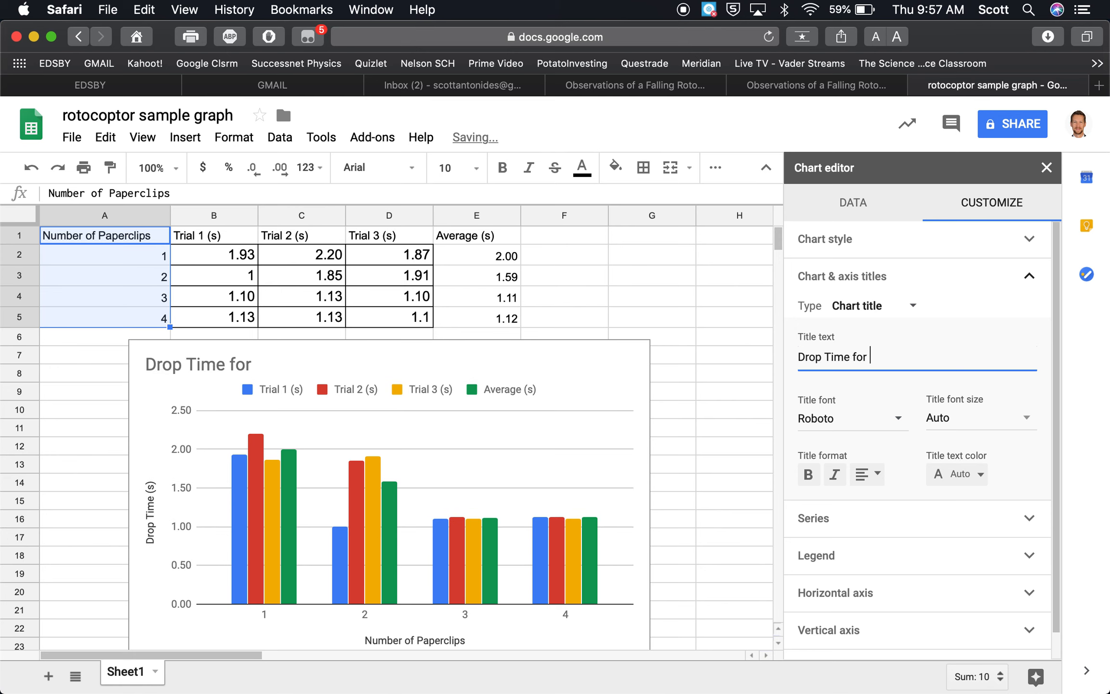
pyautogui.write('Di')
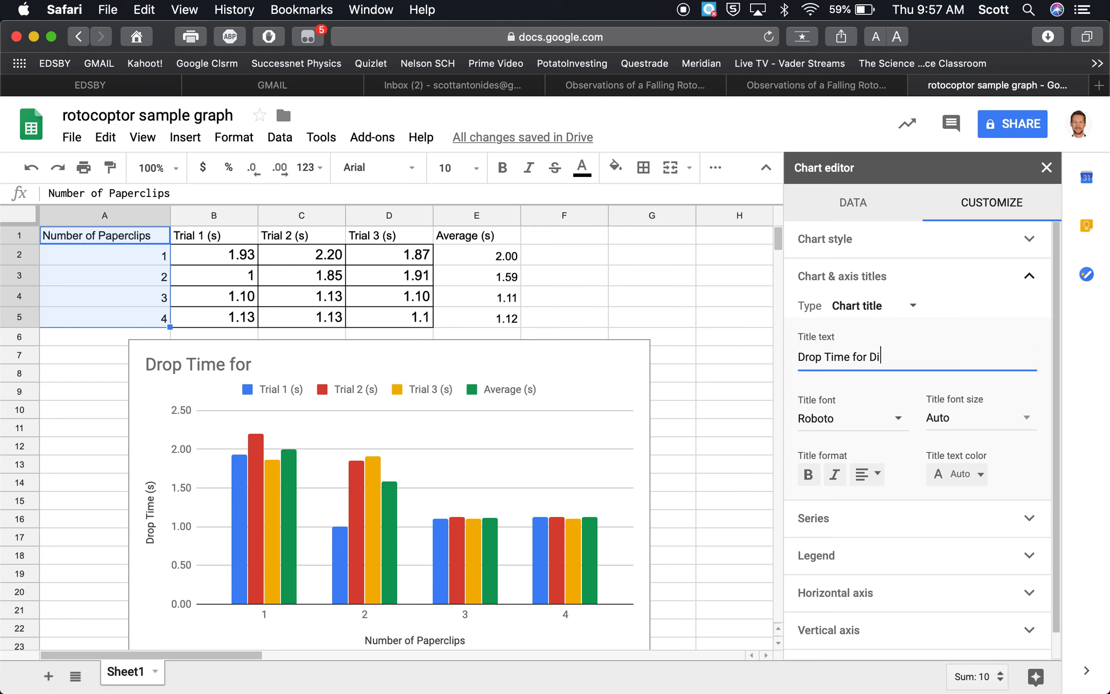
pyautogui.write('fferent Ro')
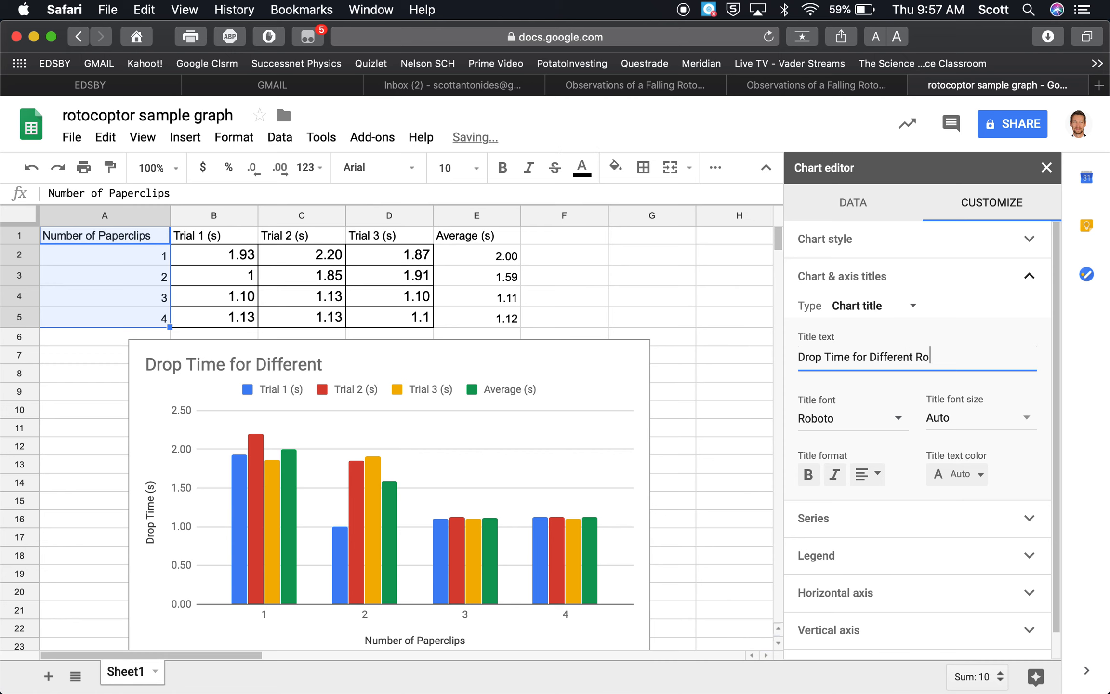
pyautogui.write('tocoptor Models')
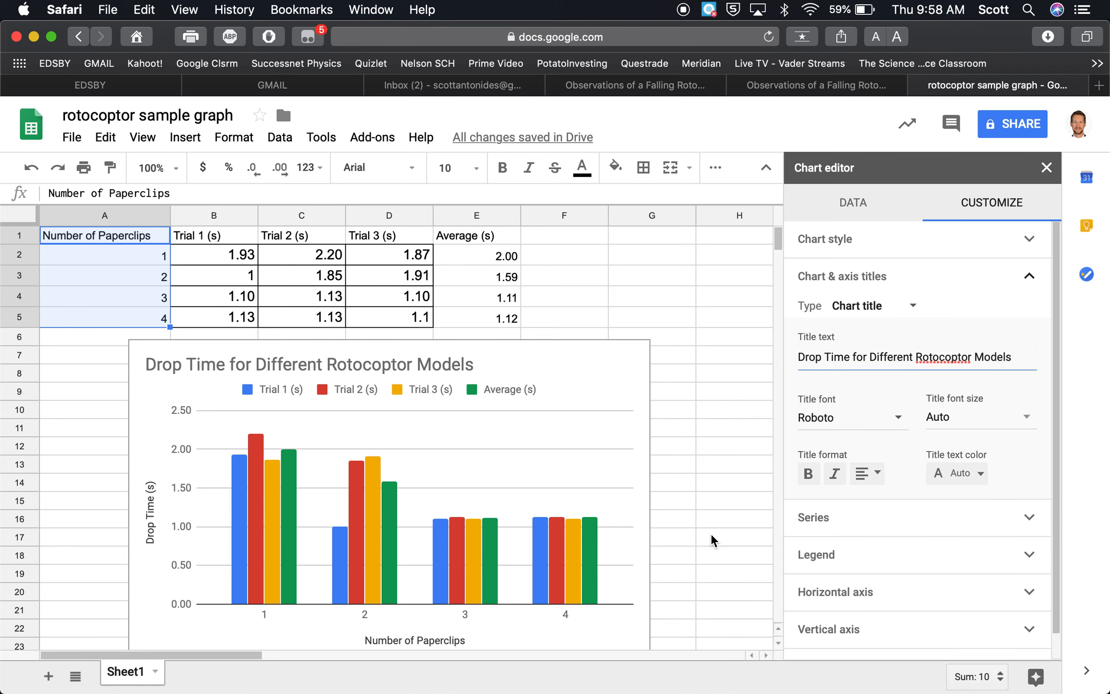
# Add trendlines to all series in the chart.
pyautogui.scroll(-2, 710, 532)
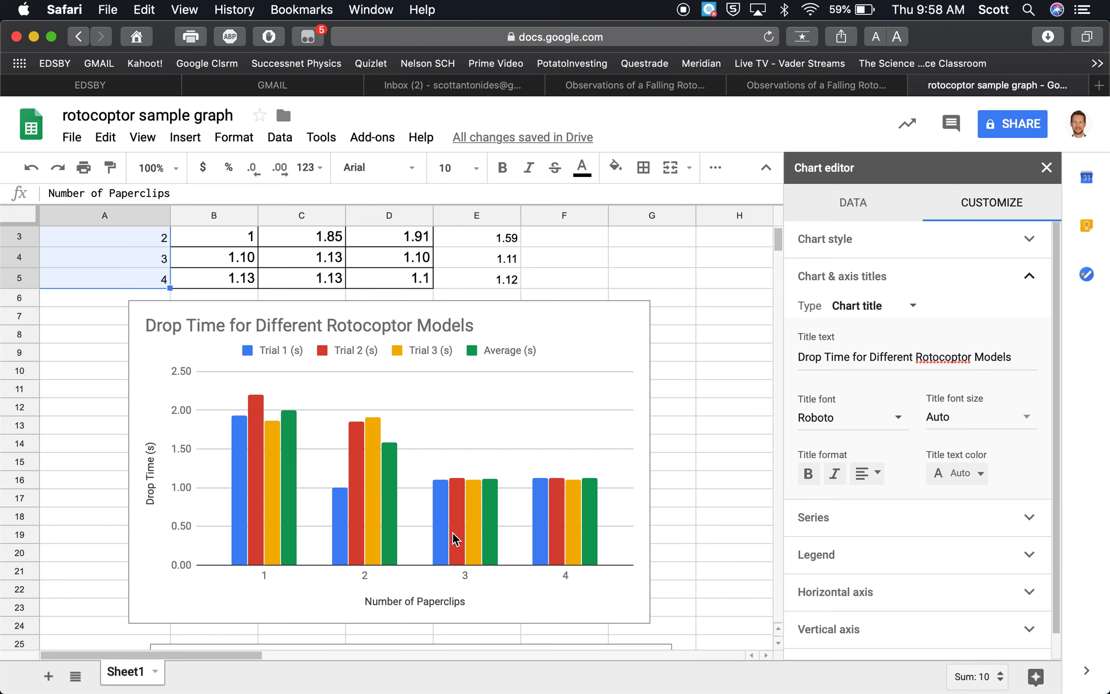
pyautogui.click(815, 519)
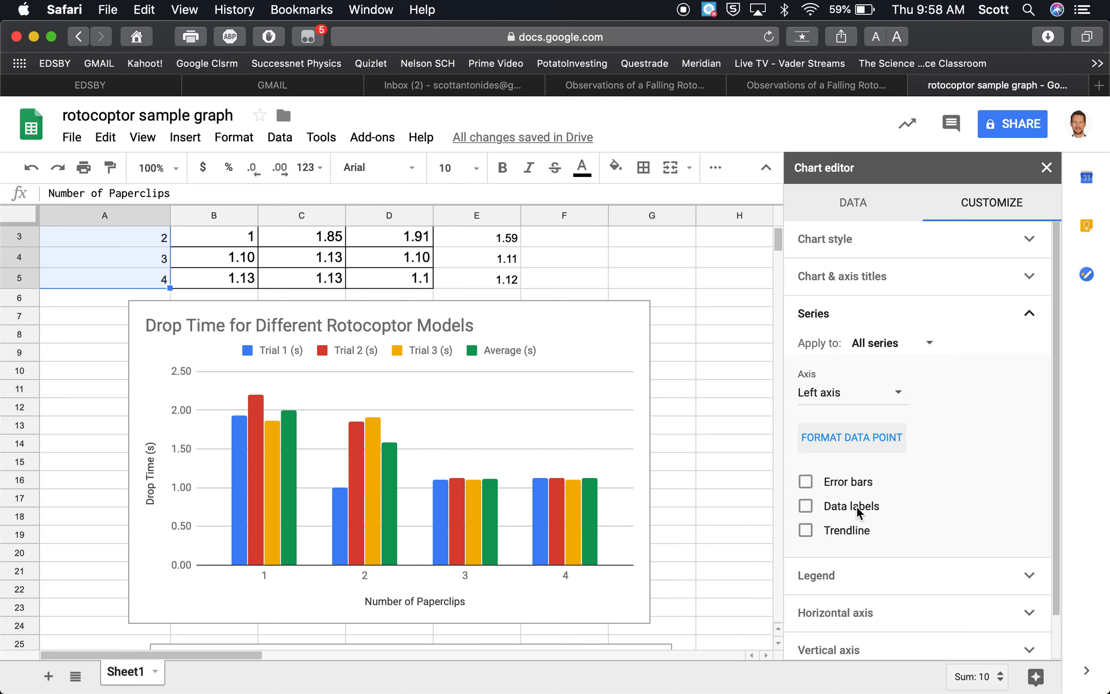
pyautogui.click(805, 531)
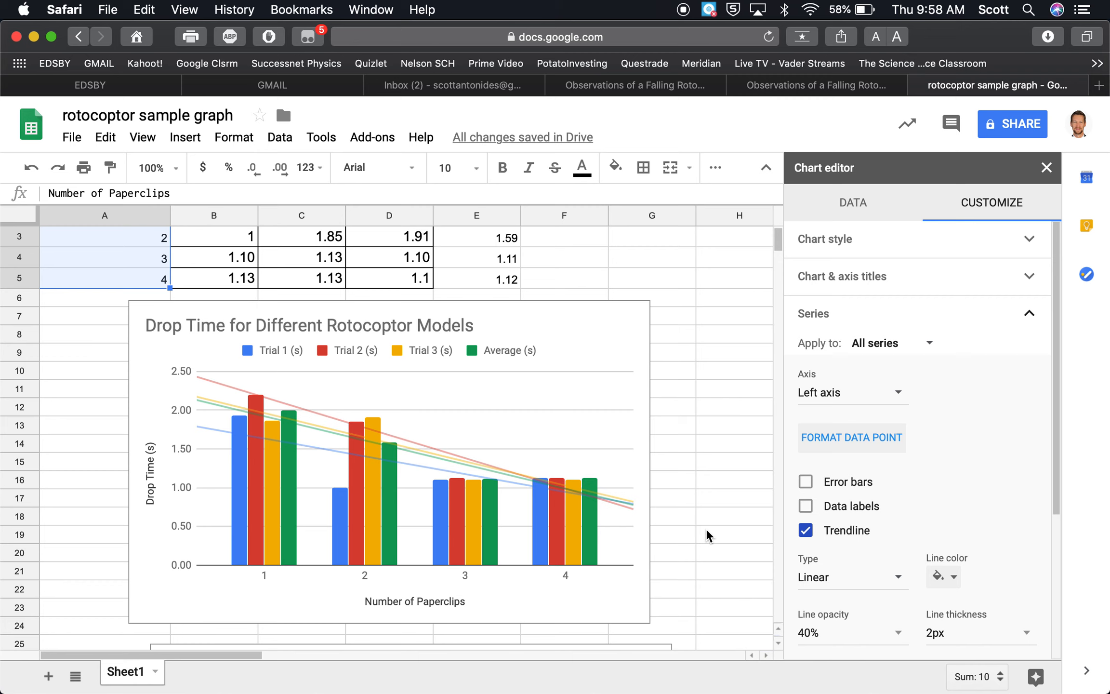
# Try data labels and error bars on all chart series and turn both off again.
pyautogui.scroll(-3, 706, 528)
pyautogui.scroll(-1, 955, 559)
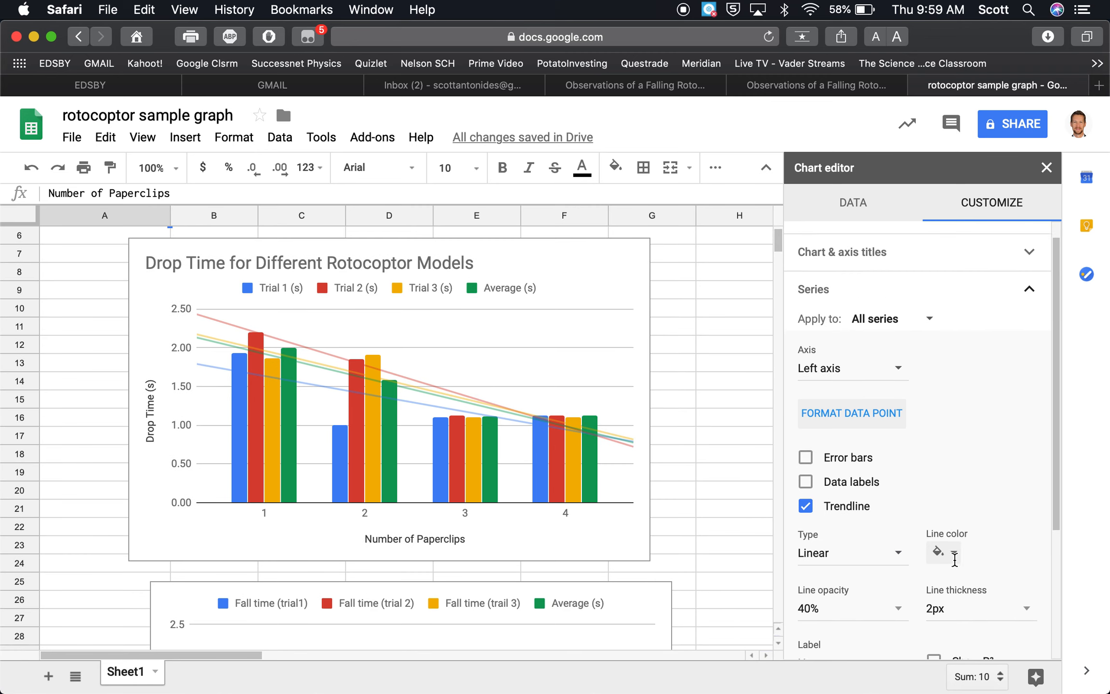
pyautogui.scroll(-2, 955, 559)
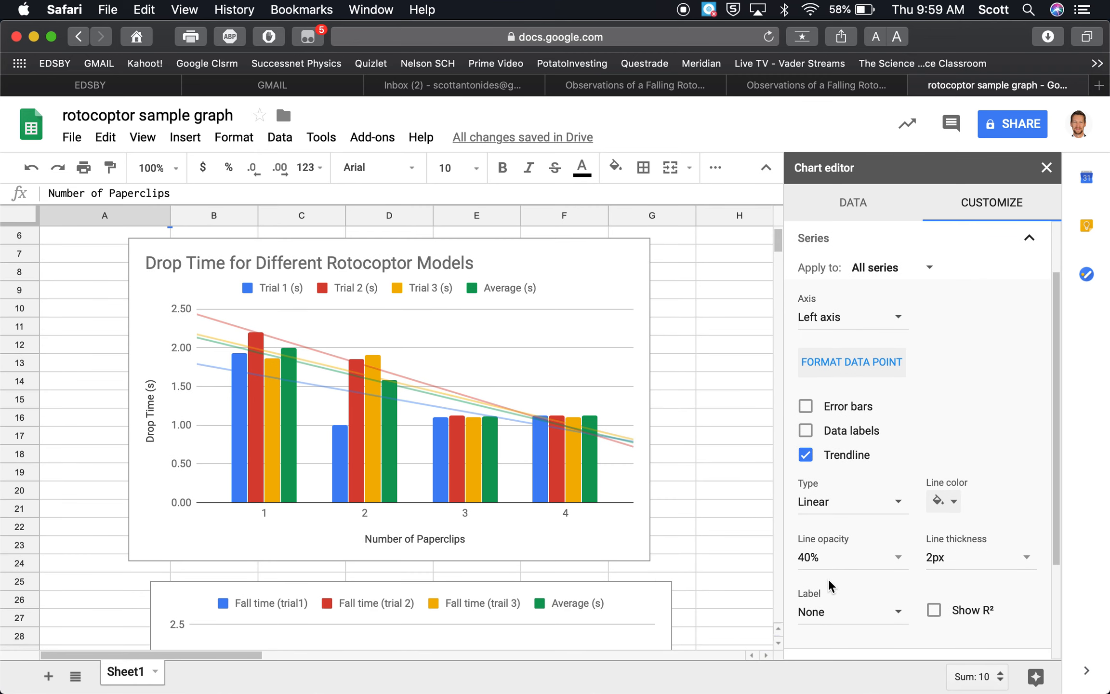
pyautogui.click(806, 431)
pyautogui.click(806, 431)
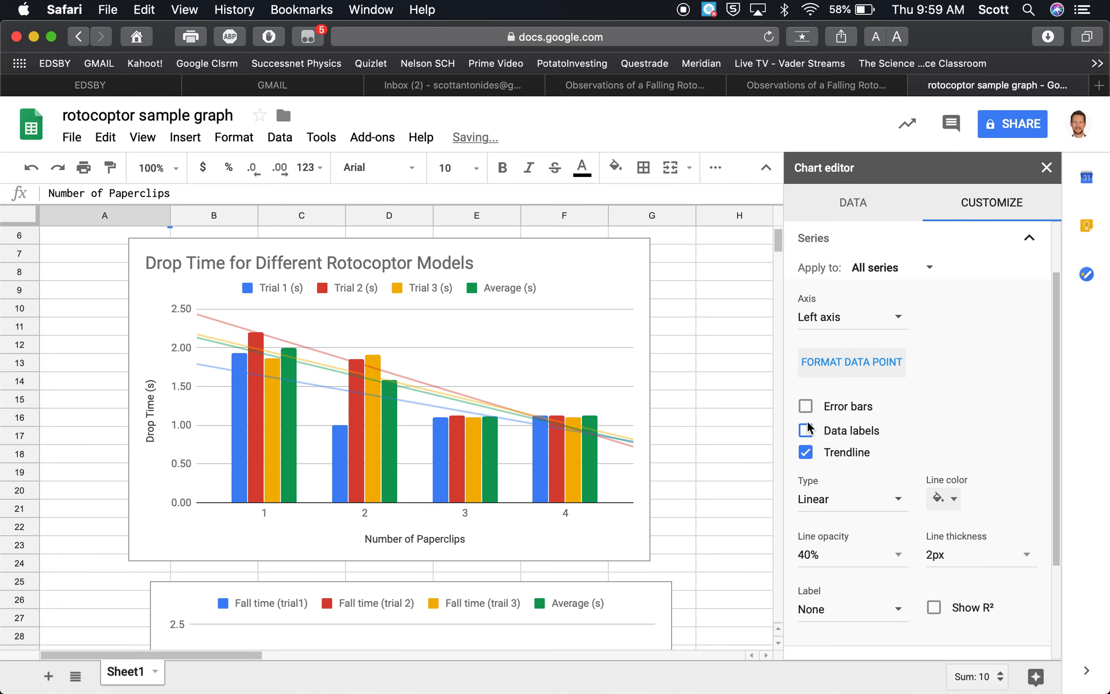
pyautogui.click(806, 406)
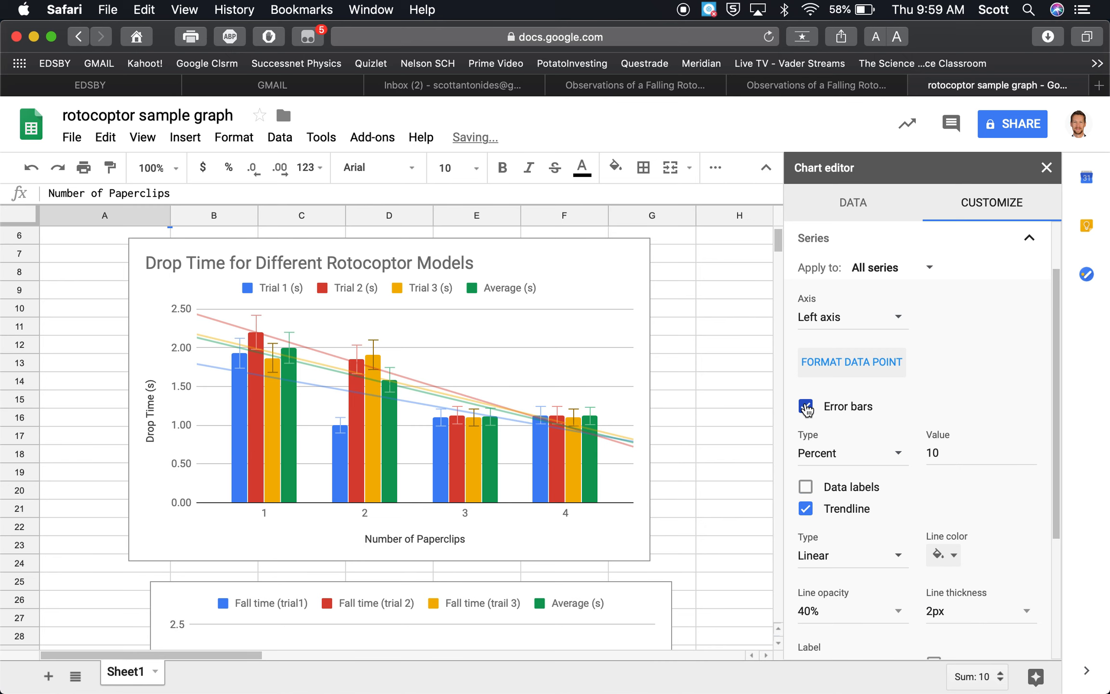
pyautogui.click(806, 408)
# Examine the chart's remaining trendline options and its legend, horizontal axis and gridline settings.
pyautogui.scroll(-2, 901, 488)
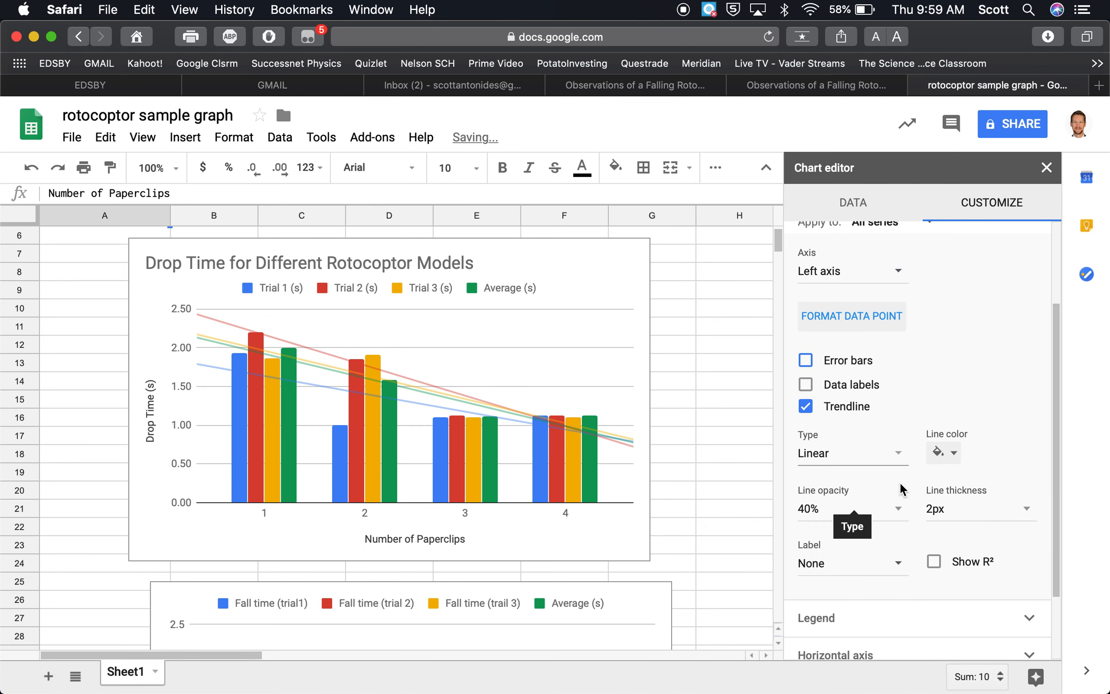
pyautogui.scroll(-1, 900, 489)
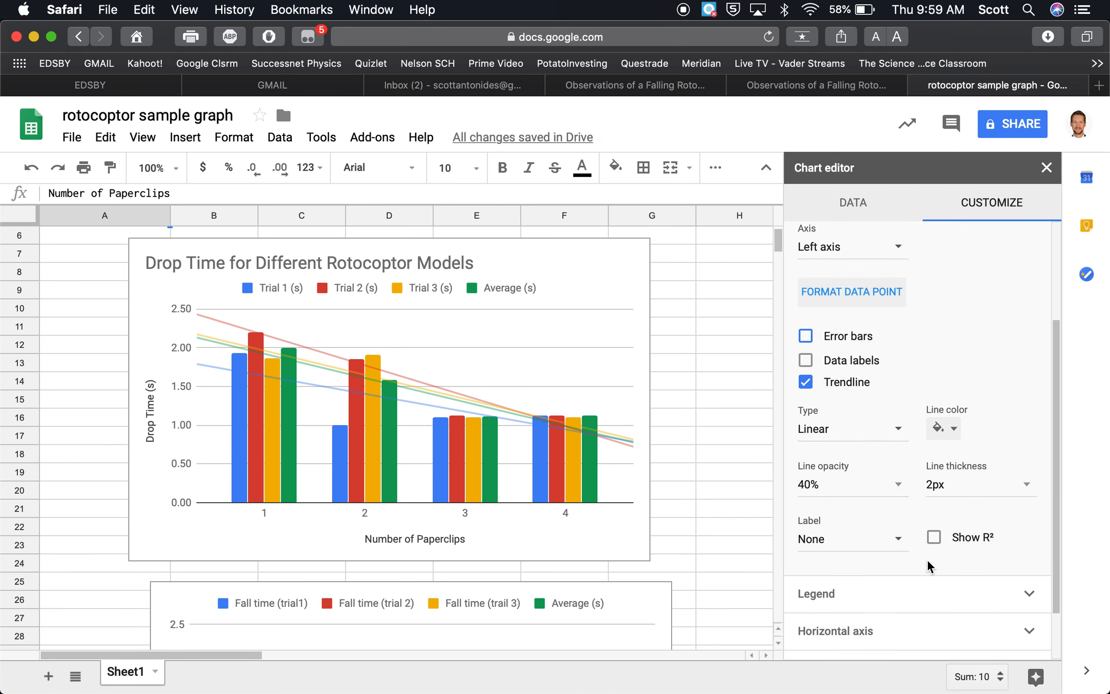
pyautogui.scroll(-3, 970, 565)
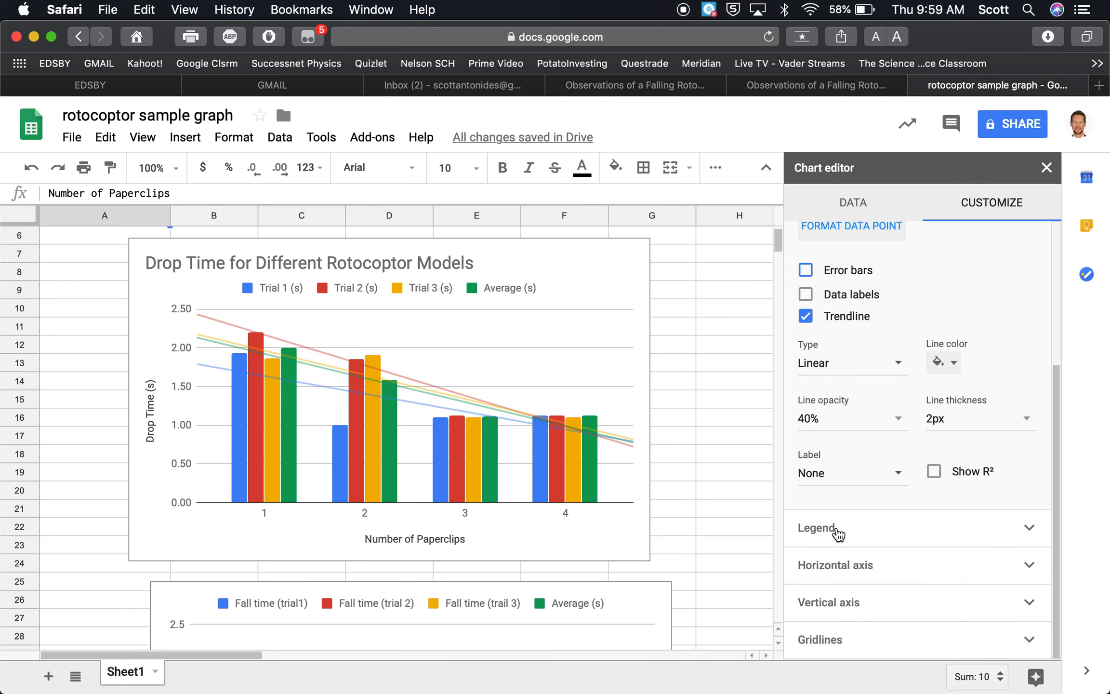
pyautogui.click(827, 530)
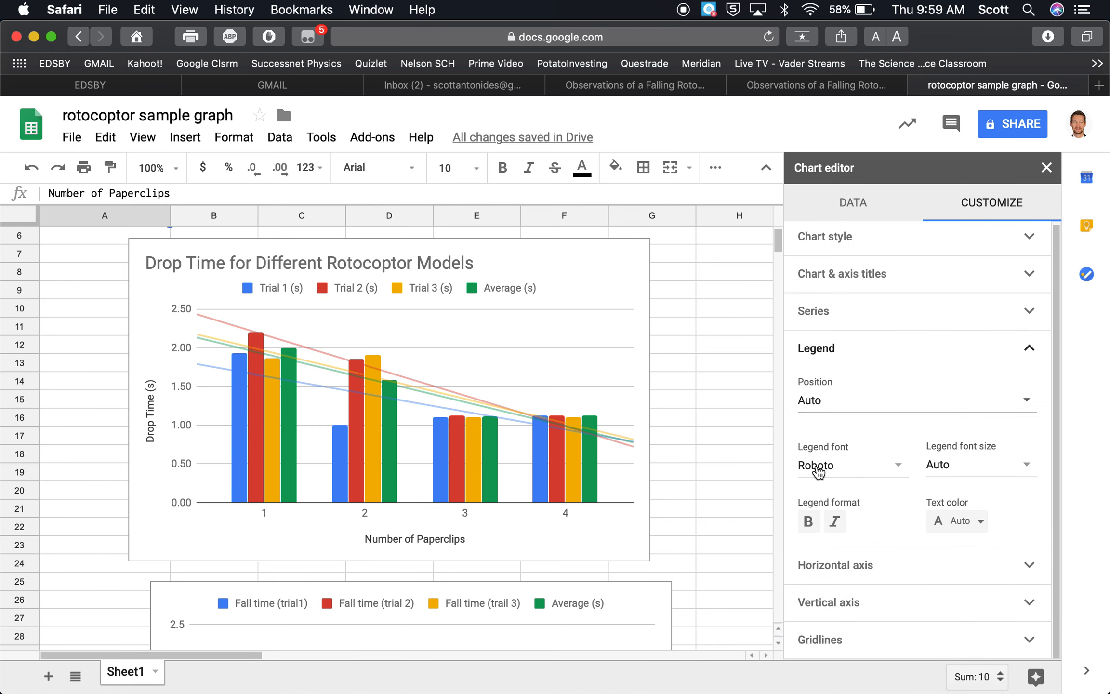
pyautogui.scroll(-1, 889, 568)
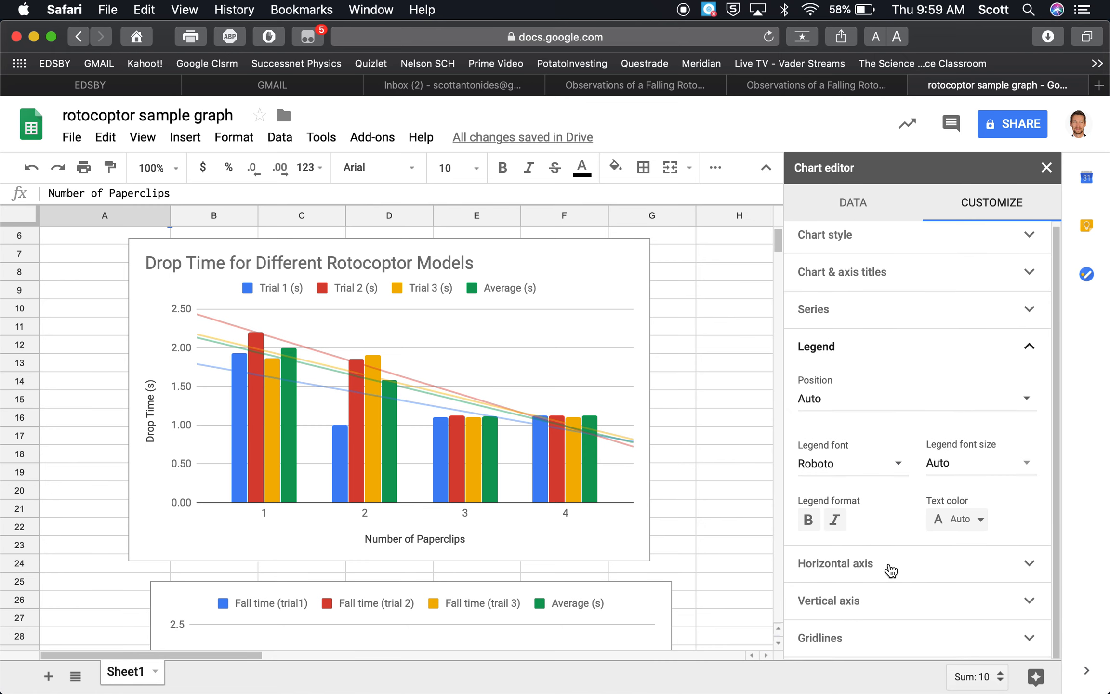
pyautogui.click(889, 569)
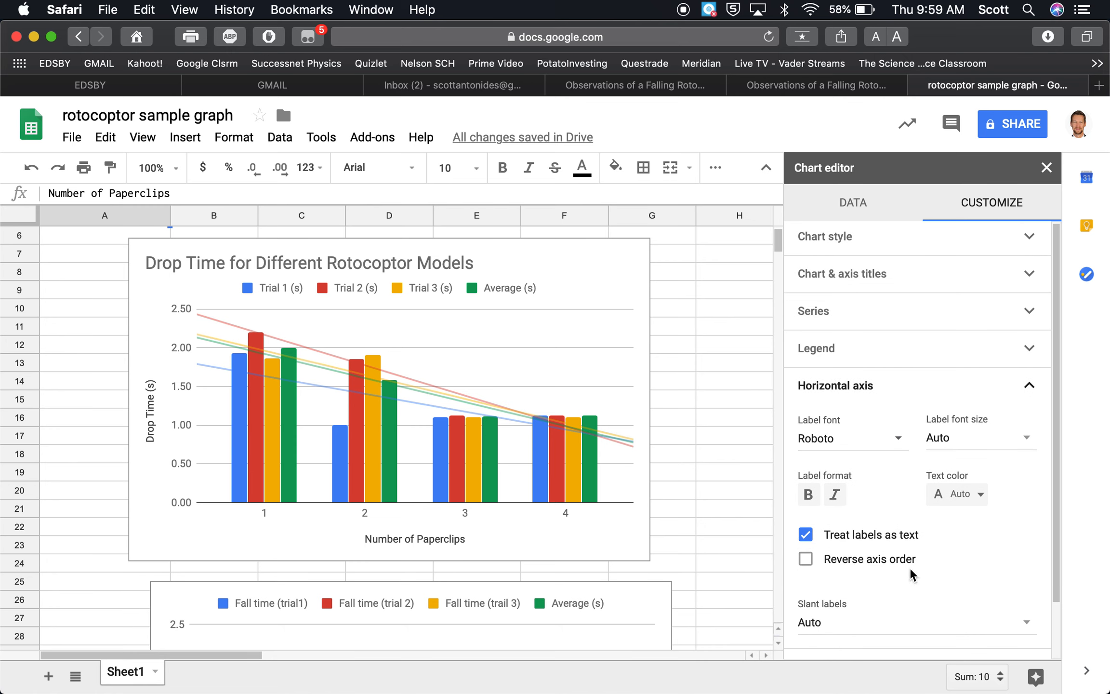
pyautogui.scroll(-3, 919, 576)
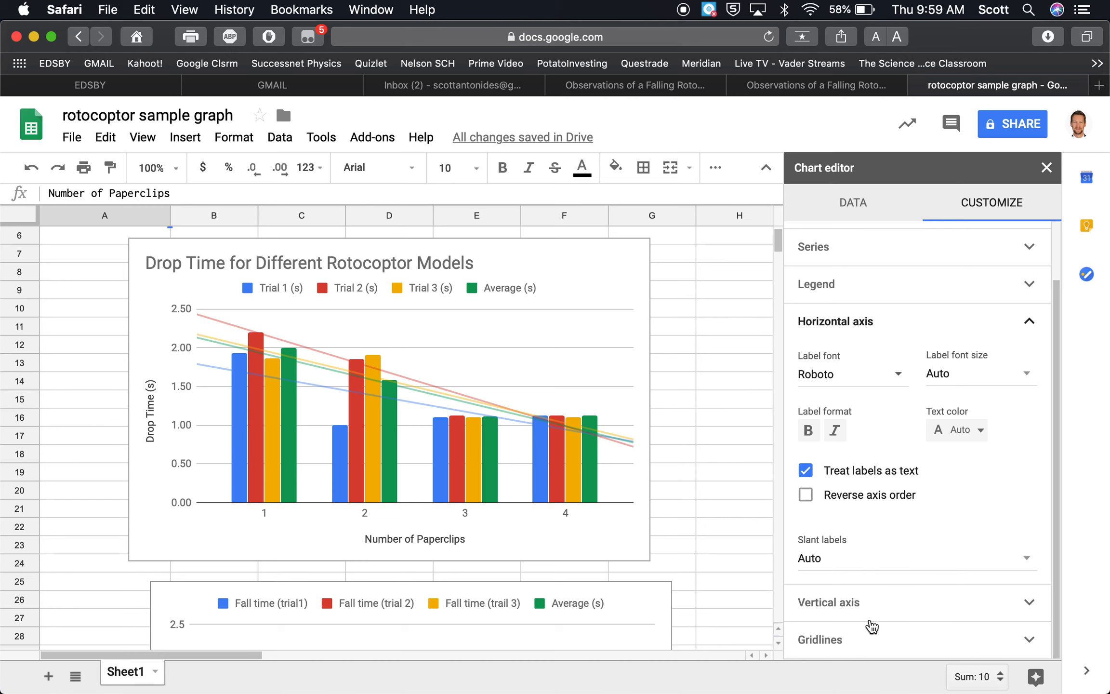
pyautogui.click(838, 646)
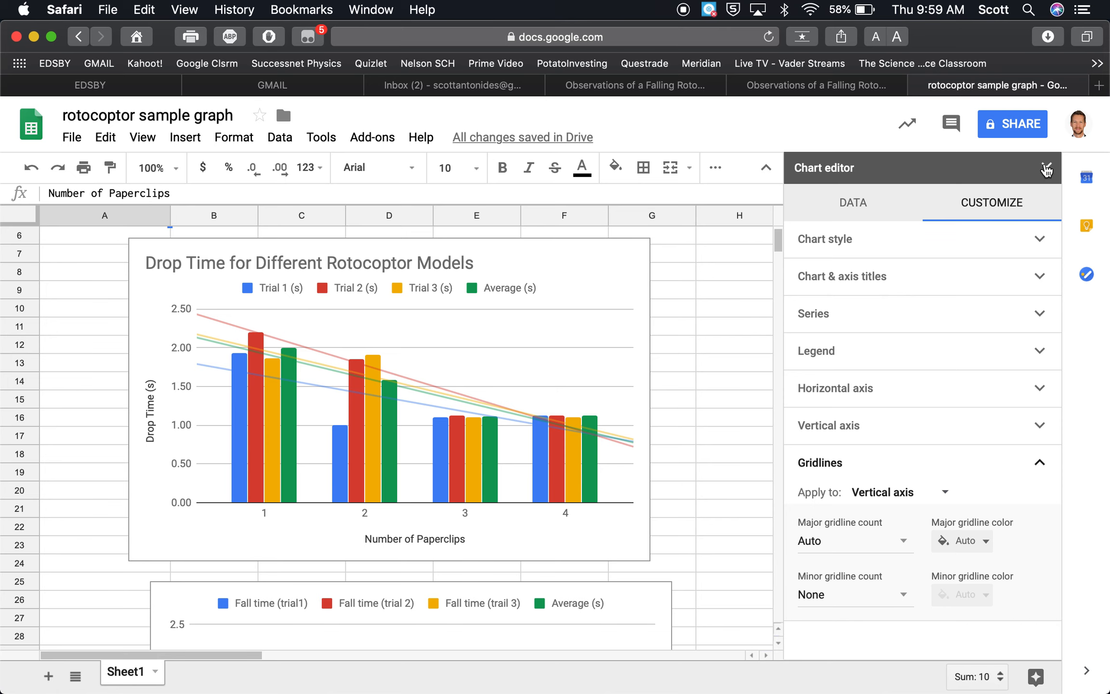
# Close the chart editor and look over the data table and the finished chart.
pyautogui.click(1046, 168)
pyautogui.scroll(3, 863, 343)
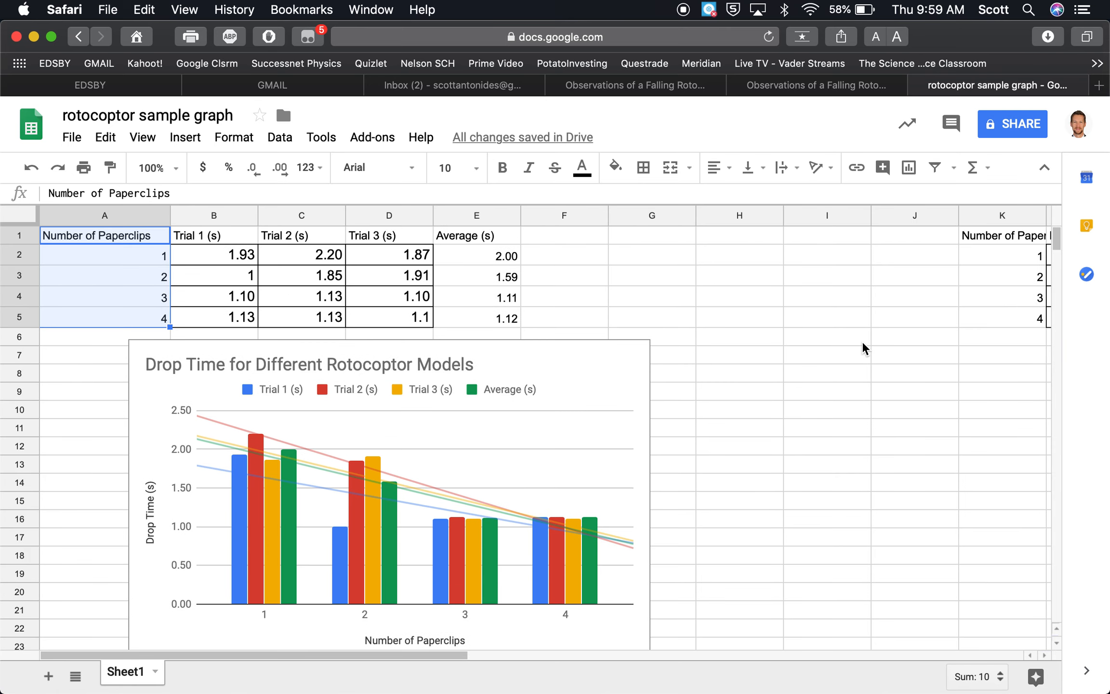
pyautogui.scroll(-2, 863, 343)
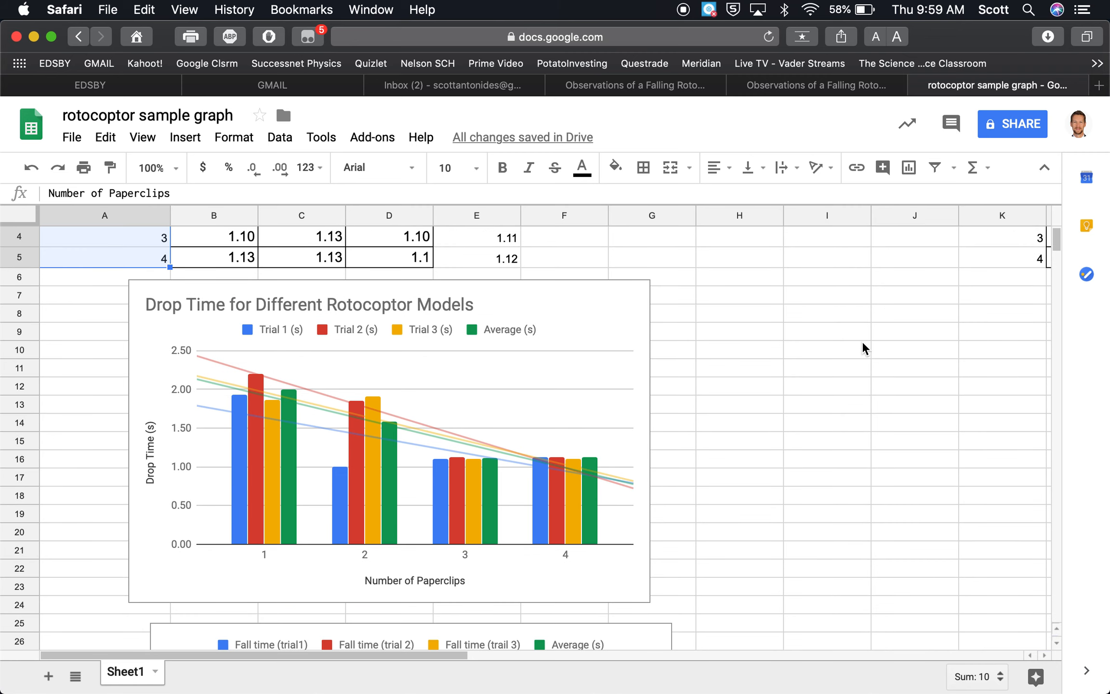
# Try to copy the "Drop Time for Different Rotocoptor Models" chart with its own copy command.
pyautogui.click(615, 303)
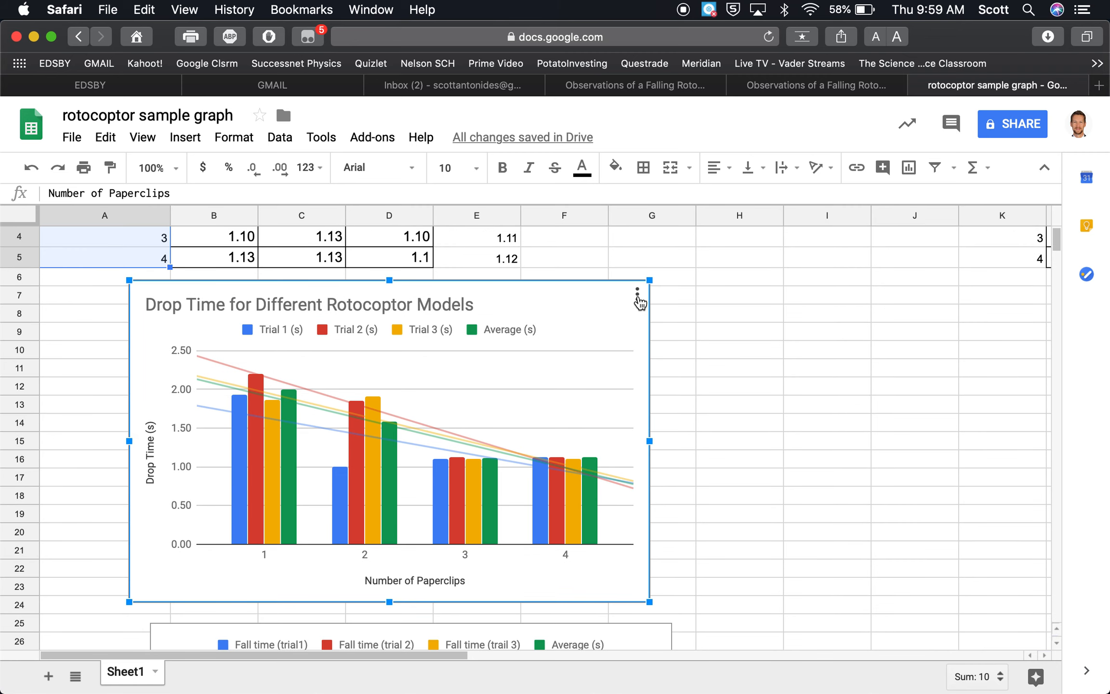
pyautogui.click(637, 295)
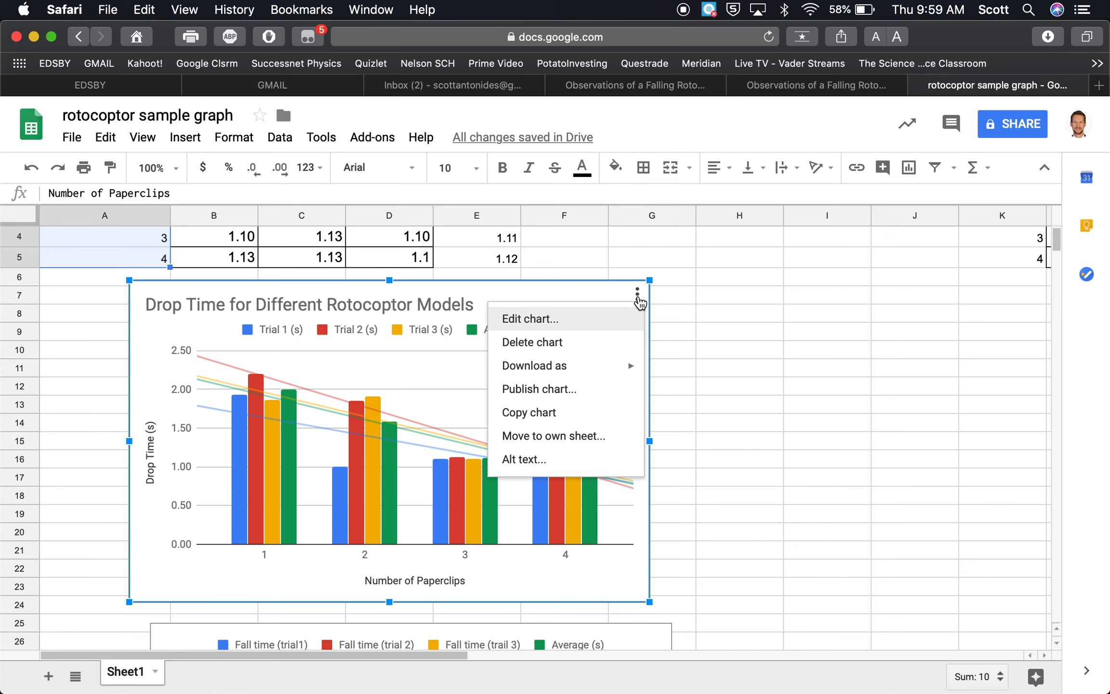
pyautogui.click(547, 413)
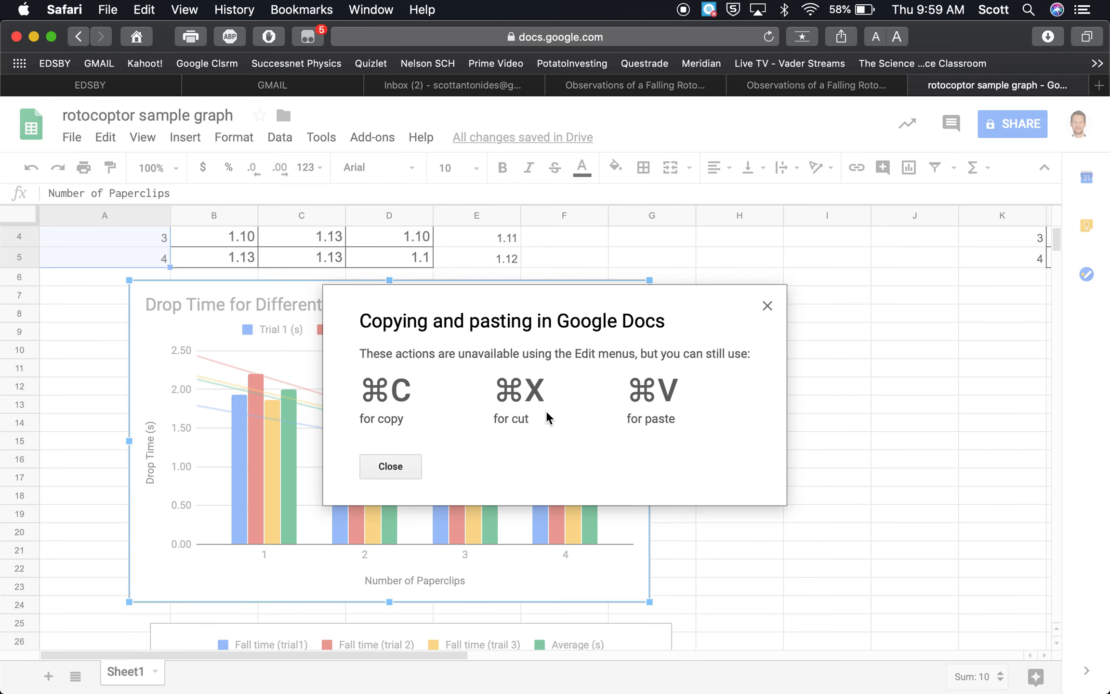
pyautogui.click(767, 305)
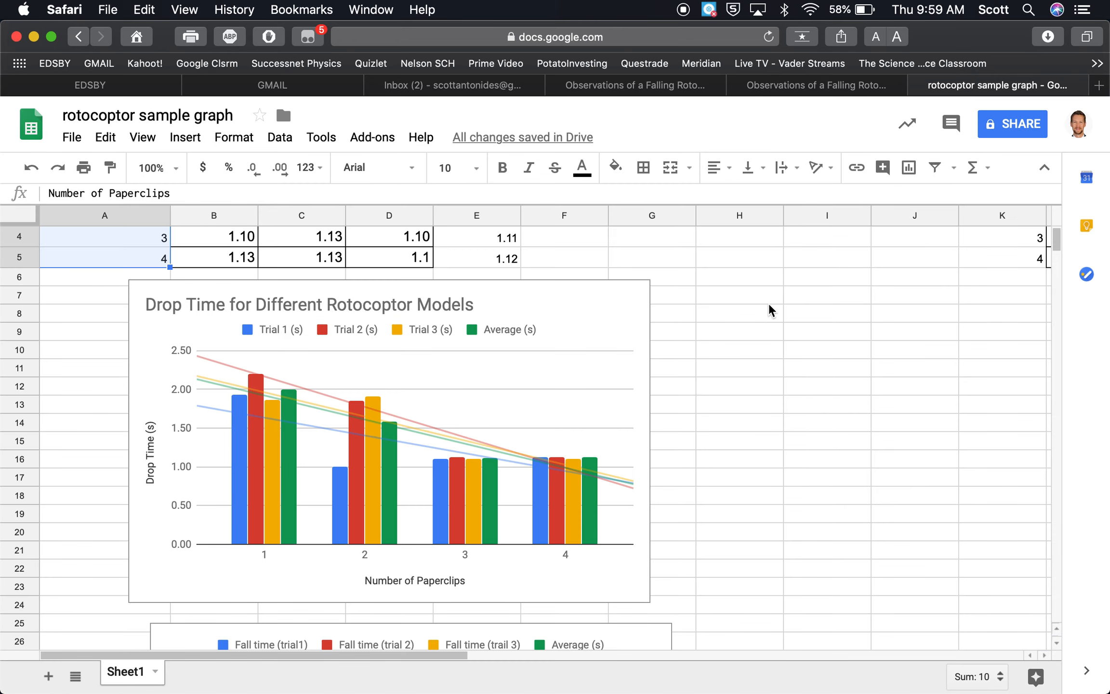
# Move the drop time chart slightly to the right in the sheet so that it starts over column B.
pyautogui.click(627, 316)
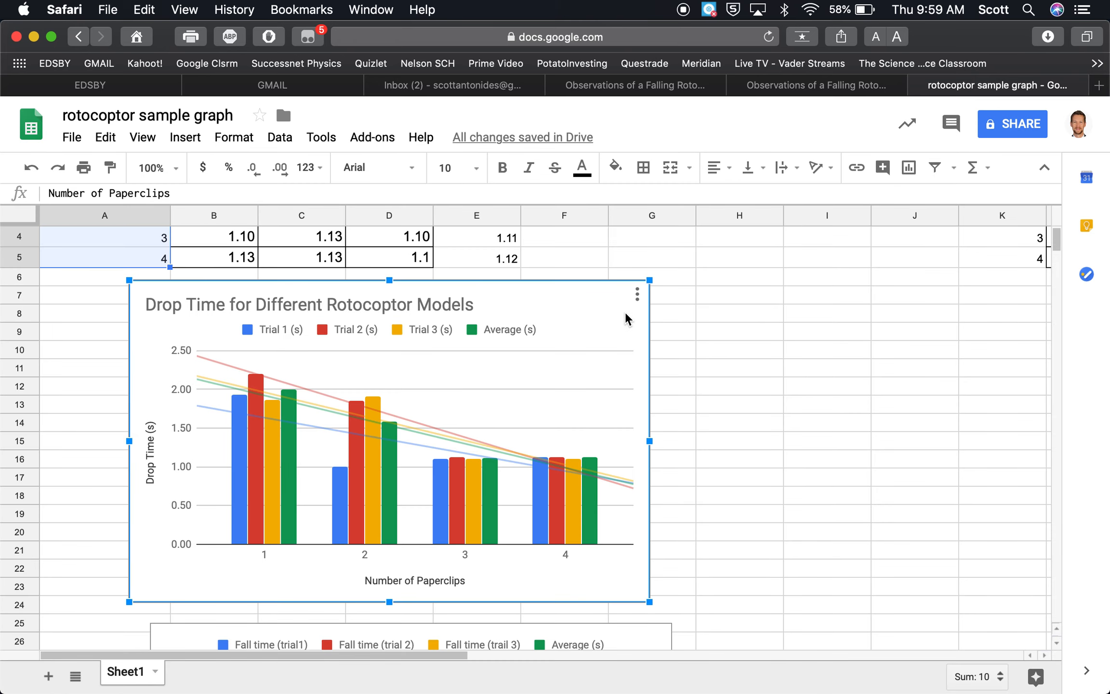
pyautogui.click(147, 294)
pyautogui.moveTo(147, 294); pyautogui.dragTo(187, 289)
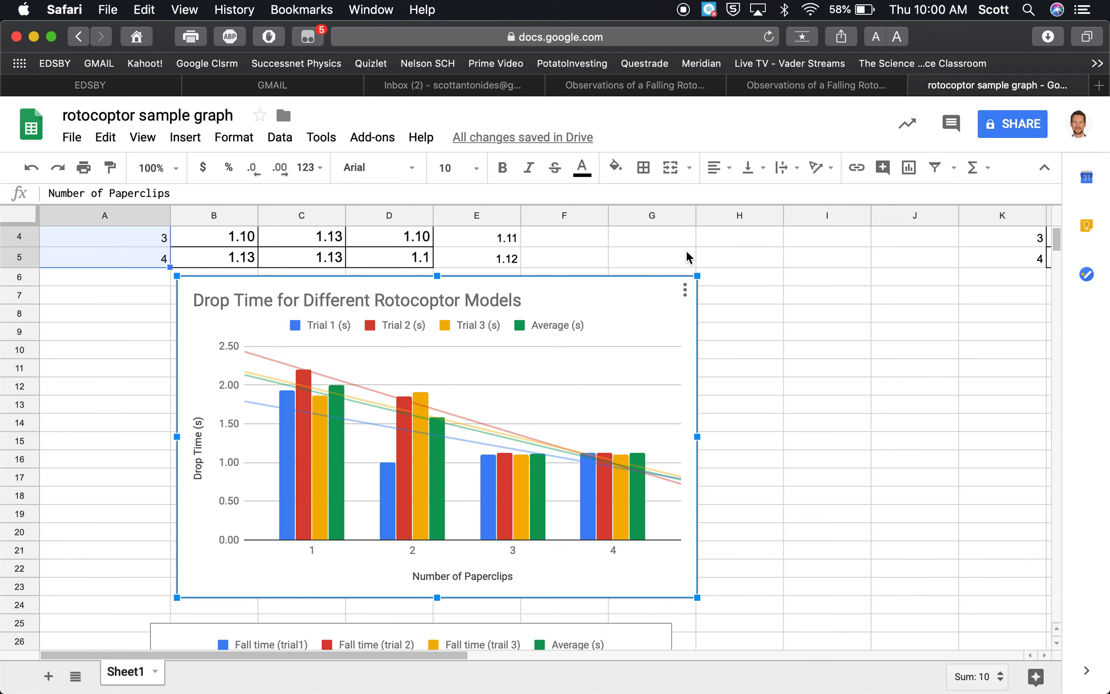
# Switch to the Observations of a Falling Rotocoptor document and add blank lines between question 7 and the Figure 1 caption.
pyautogui.click(812, 89)
pyautogui.click(678, 313)
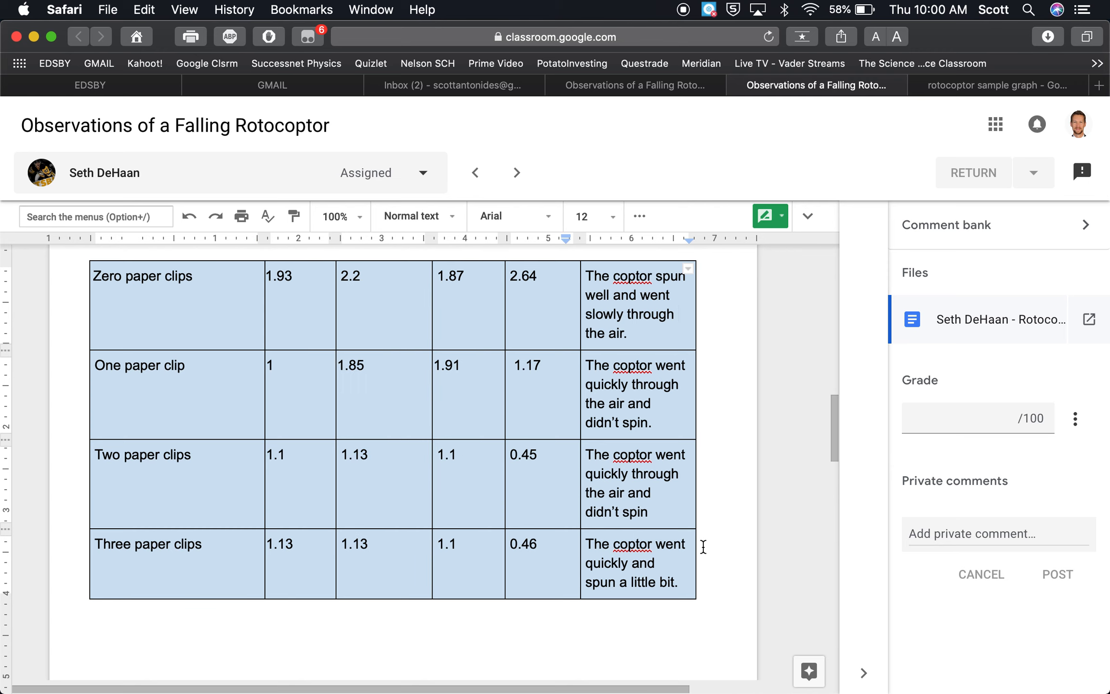
pyautogui.scroll(-10, 704, 548)
pyautogui.scroll(-2, 602, 604)
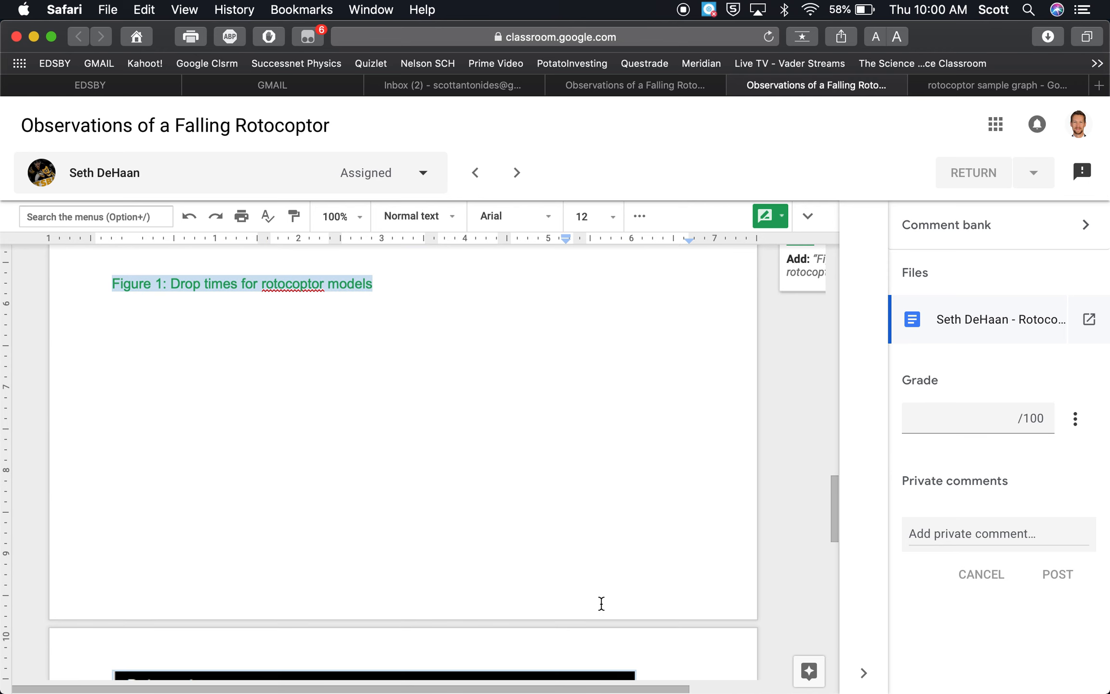
pyautogui.scroll(5, 602, 603)
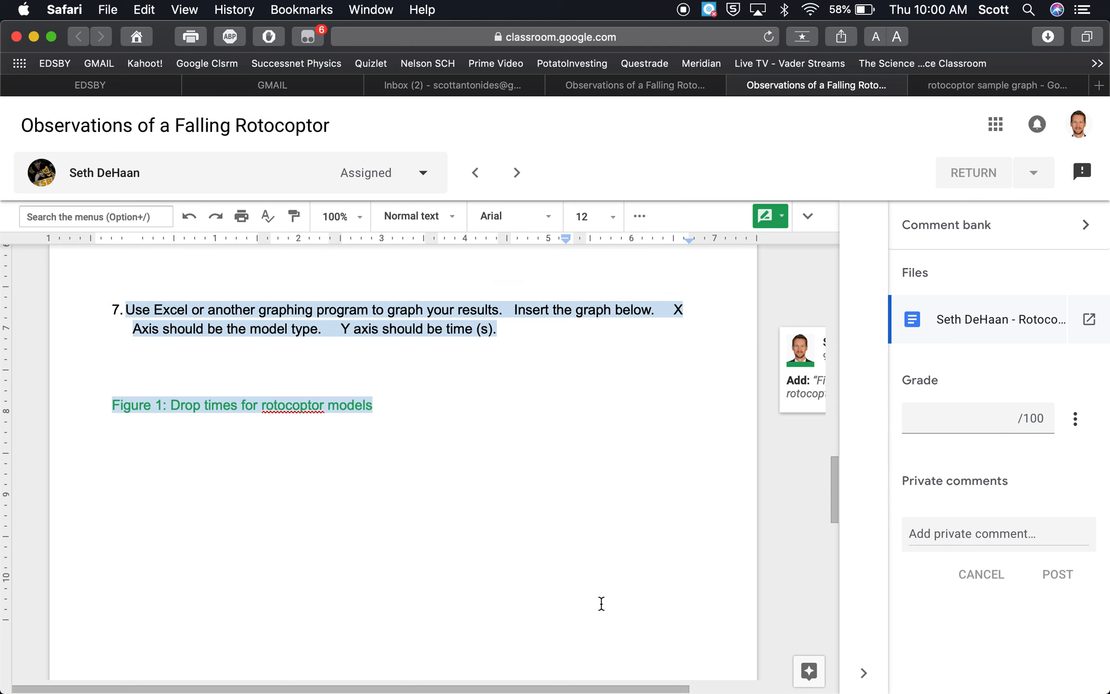
pyautogui.click(371, 366)
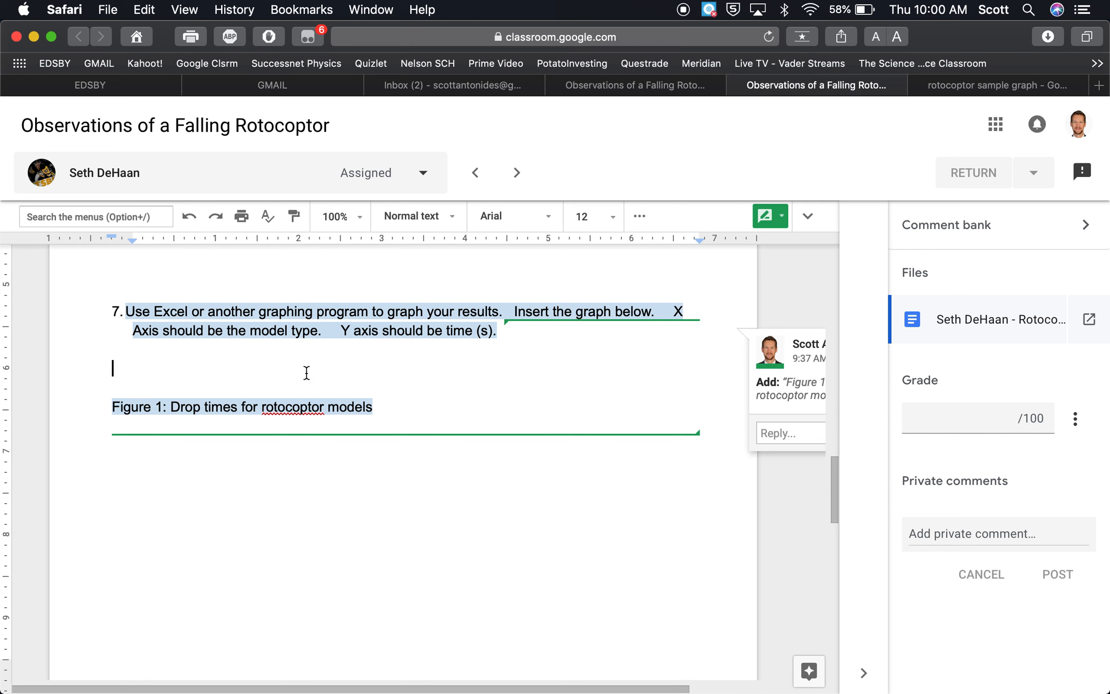
pyautogui.press('Return')
pyautogui.press('Return')
pyautogui.press('Return')
pyautogui.press('Return')
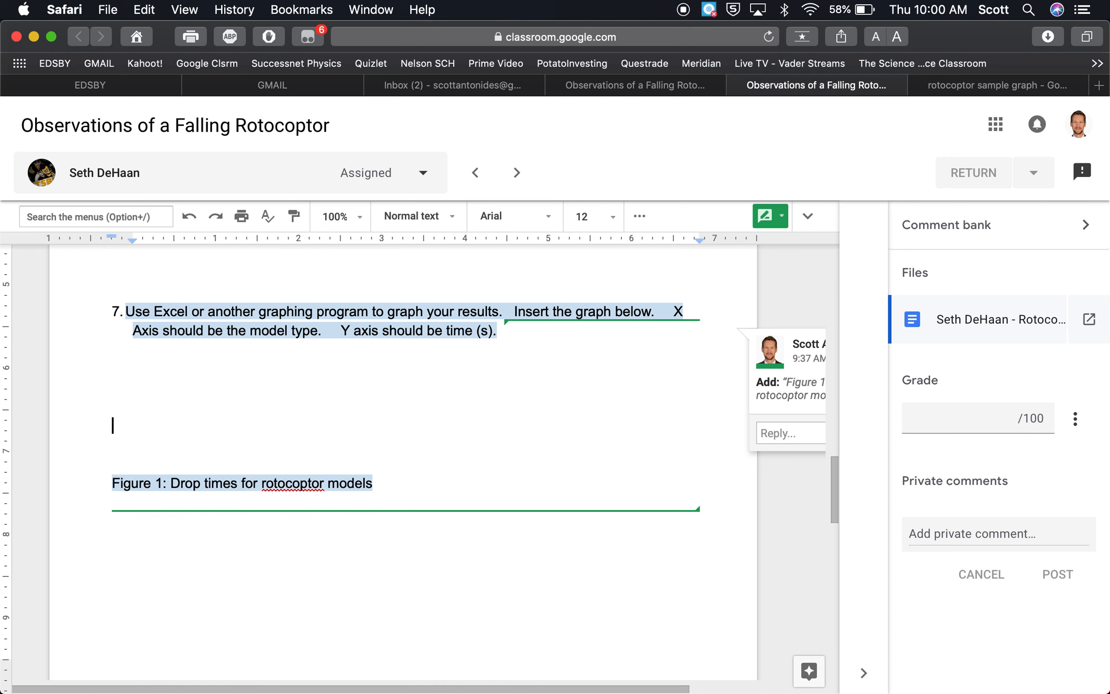
pyautogui.press('Up')
# Try pasting the copied content unlinked below question 7, and delete the pasted table with its extra line.
pyautogui.press('super+v')
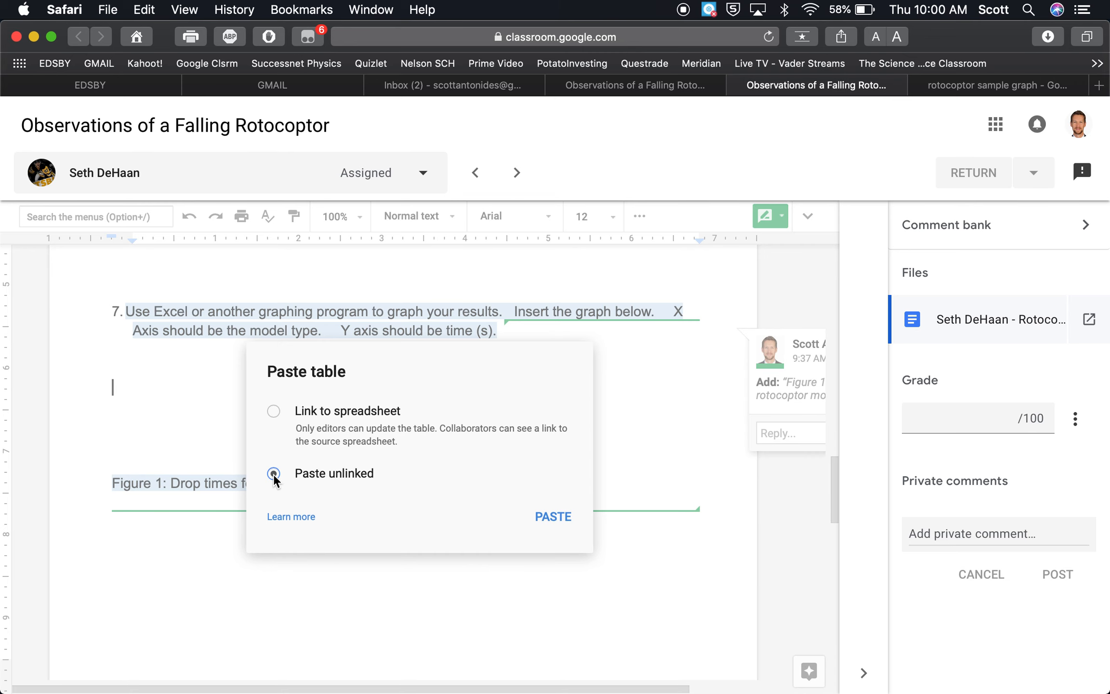
pyautogui.click(553, 516)
pyautogui.click(156, 467)
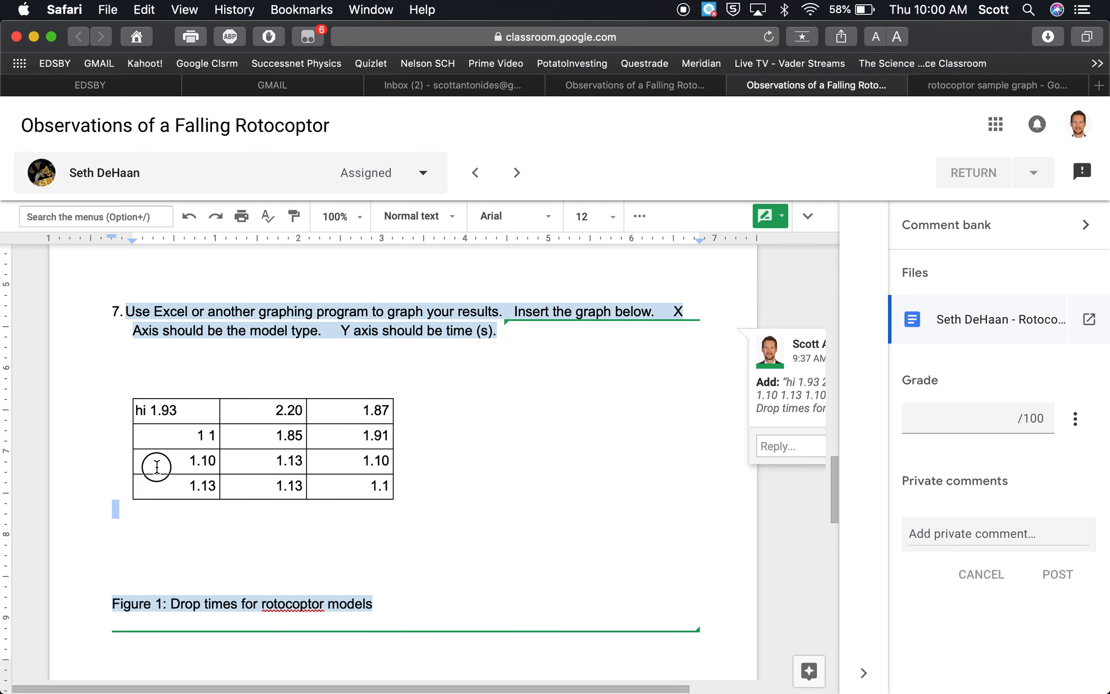
pyautogui.moveTo(157, 466); pyautogui.dragTo(130, 409)
pyautogui.press('BackSpace')
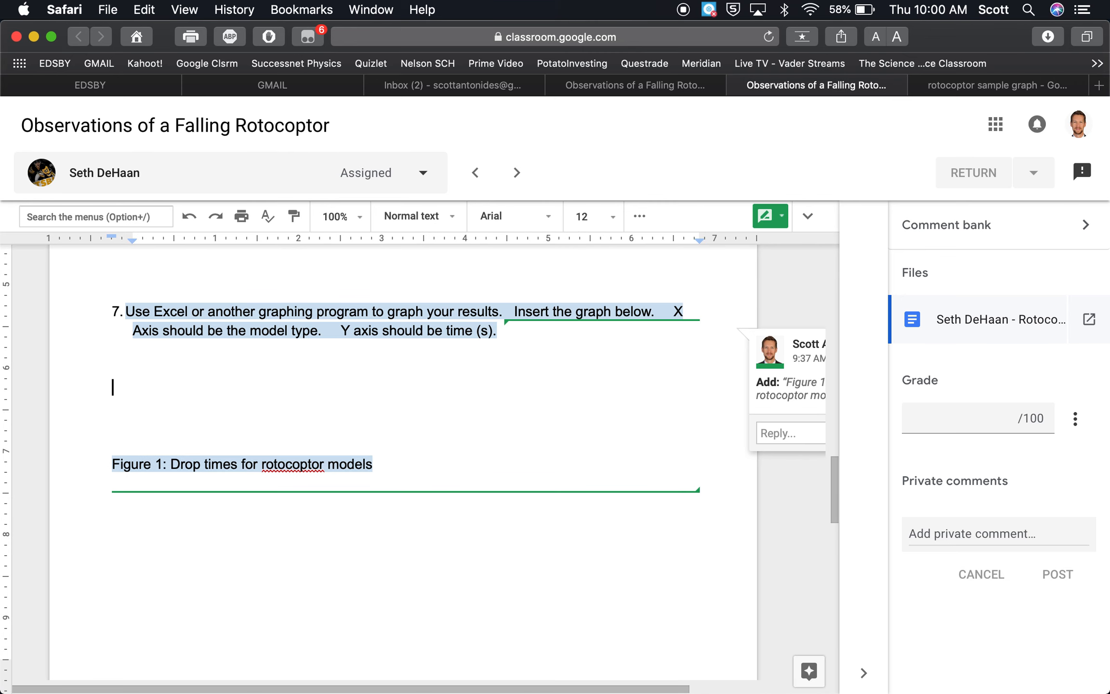
pyautogui.press('BackSpace')
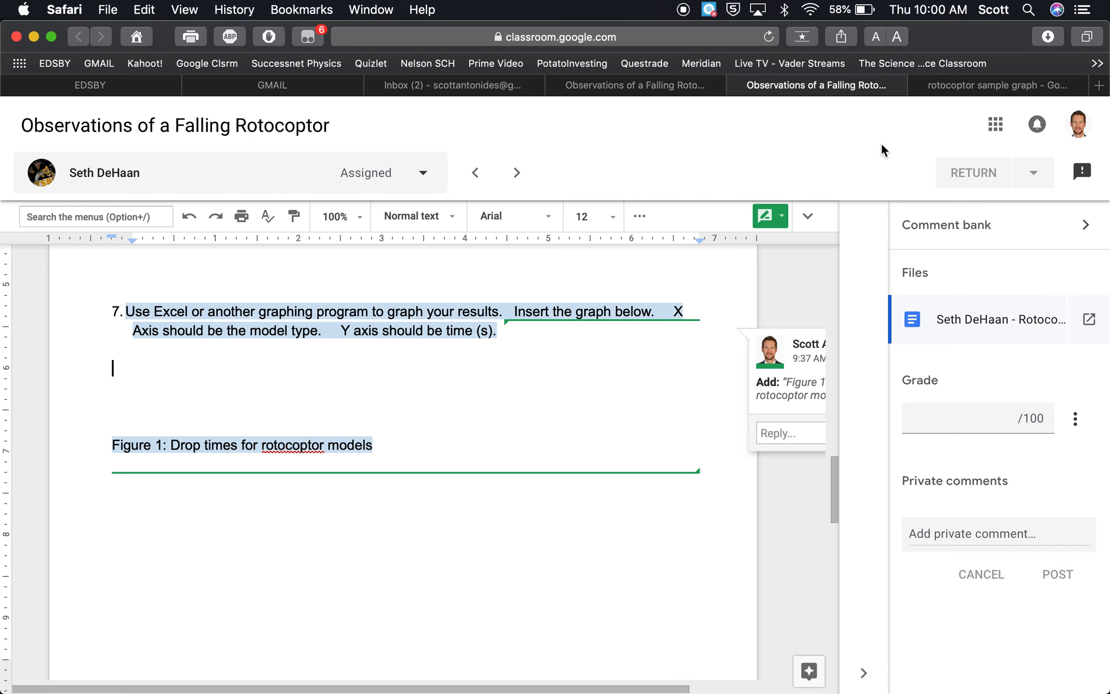
# Return to the rotocoptor sample graph spreadsheet, deselect the drop time chart and capture a screenshot of just the chart.
pyautogui.click(959, 89)
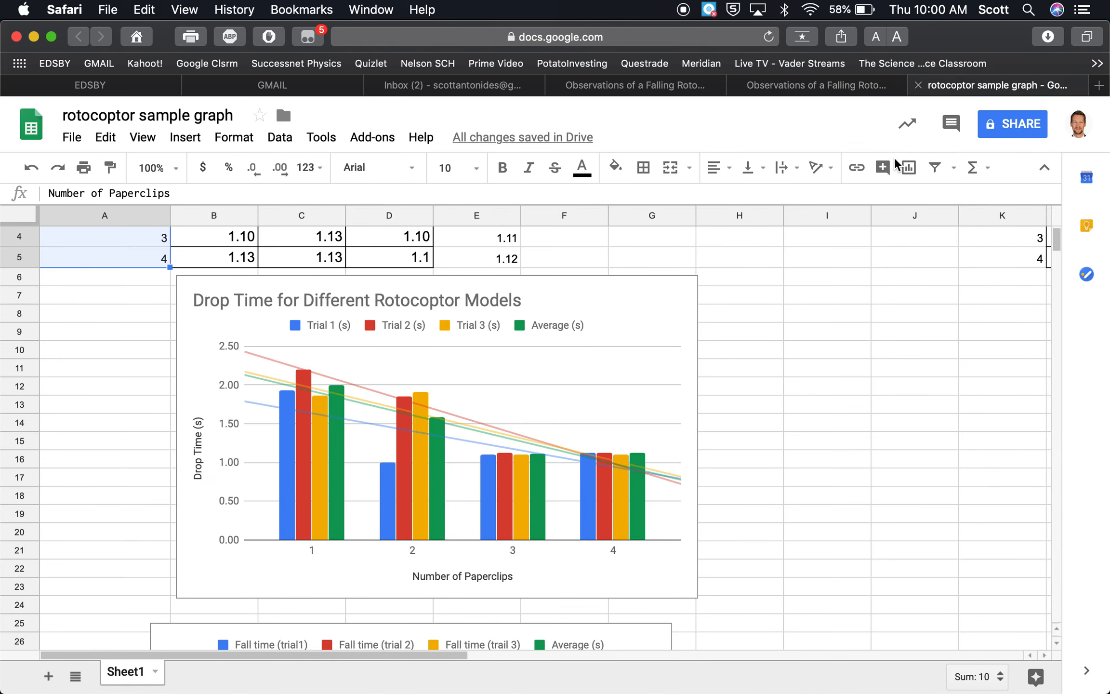
pyautogui.click(677, 312)
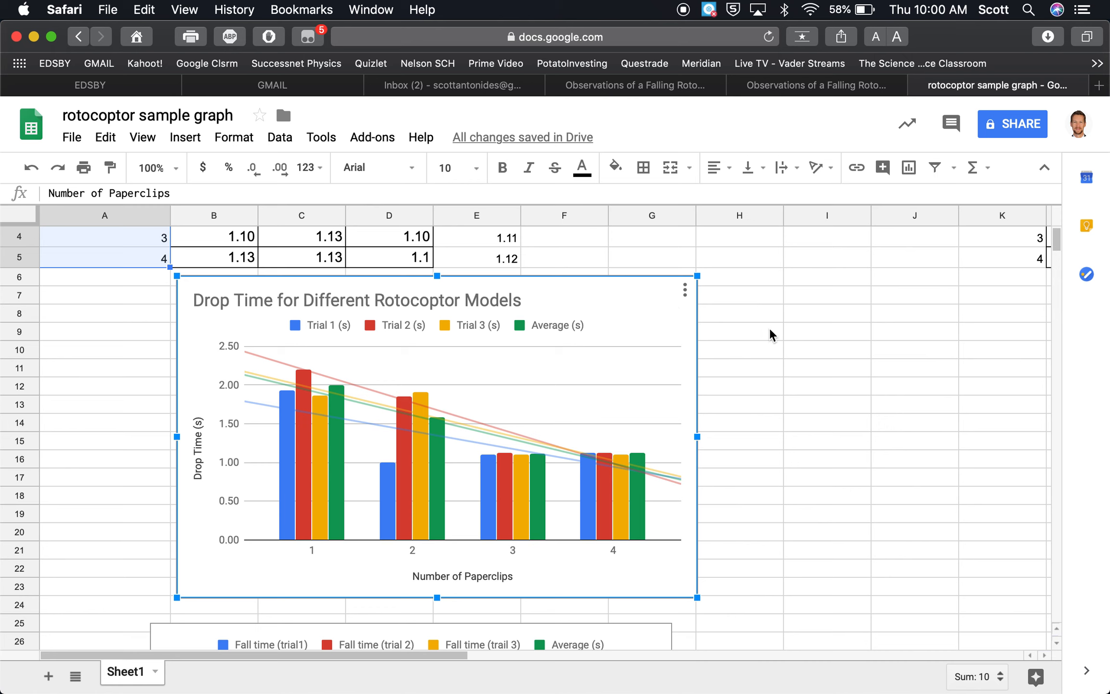
pyautogui.click(780, 344)
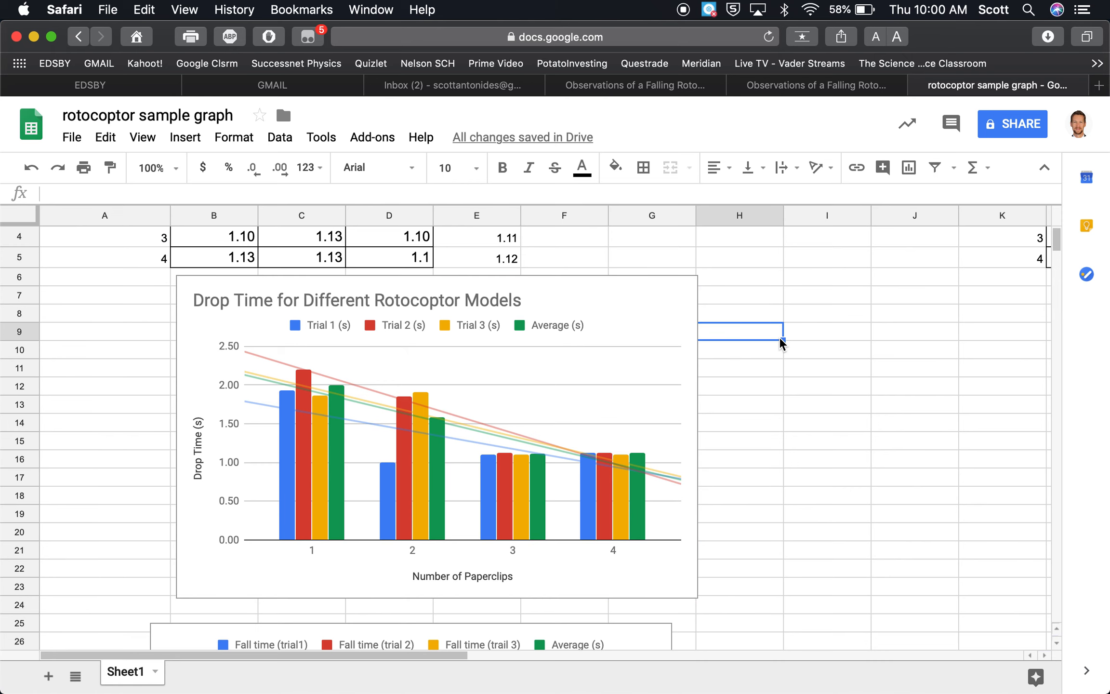
pyautogui.click(815, 346)
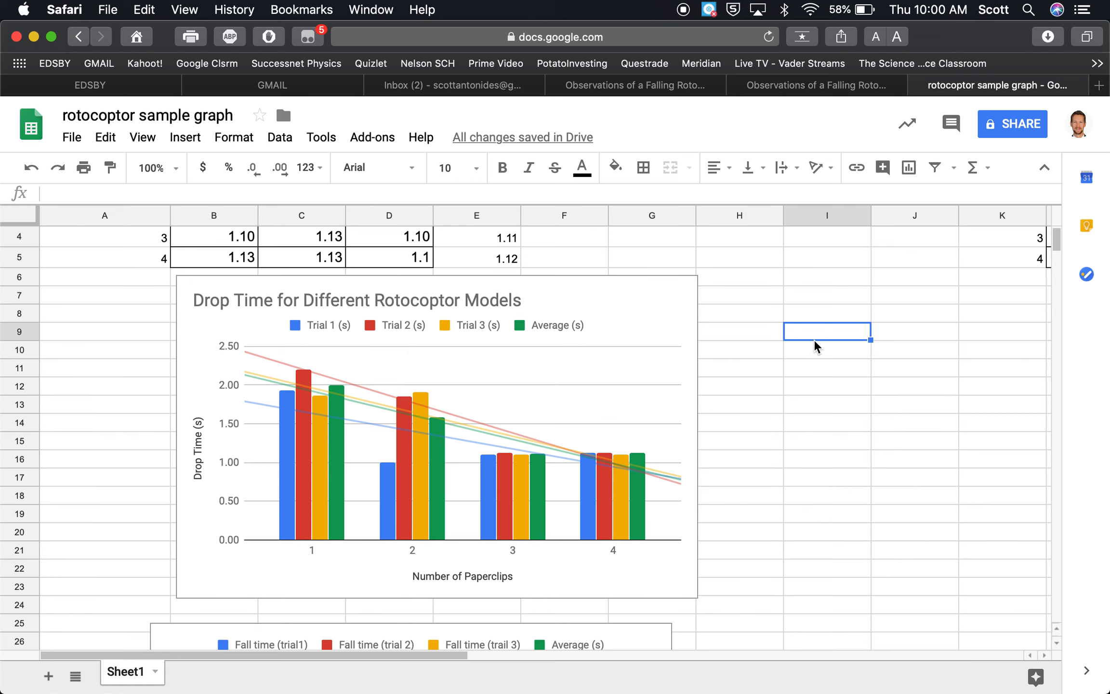
pyautogui.press('super+shift+4')
pyautogui.moveTo(177, 278); pyautogui.dragTo(699, 599)
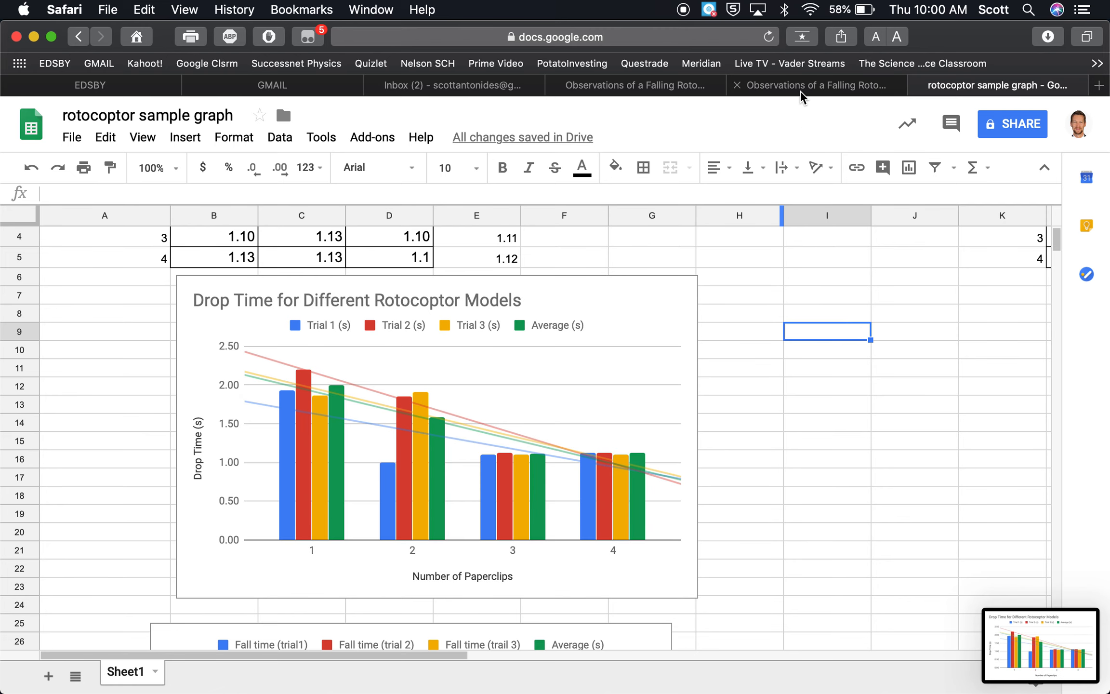
# In the Observations document, insert the desktop image "Screen Shot 2019-02-07 at 10.00.44 AM" between question 7 and the Figure 1 caption.
pyautogui.click(801, 91)
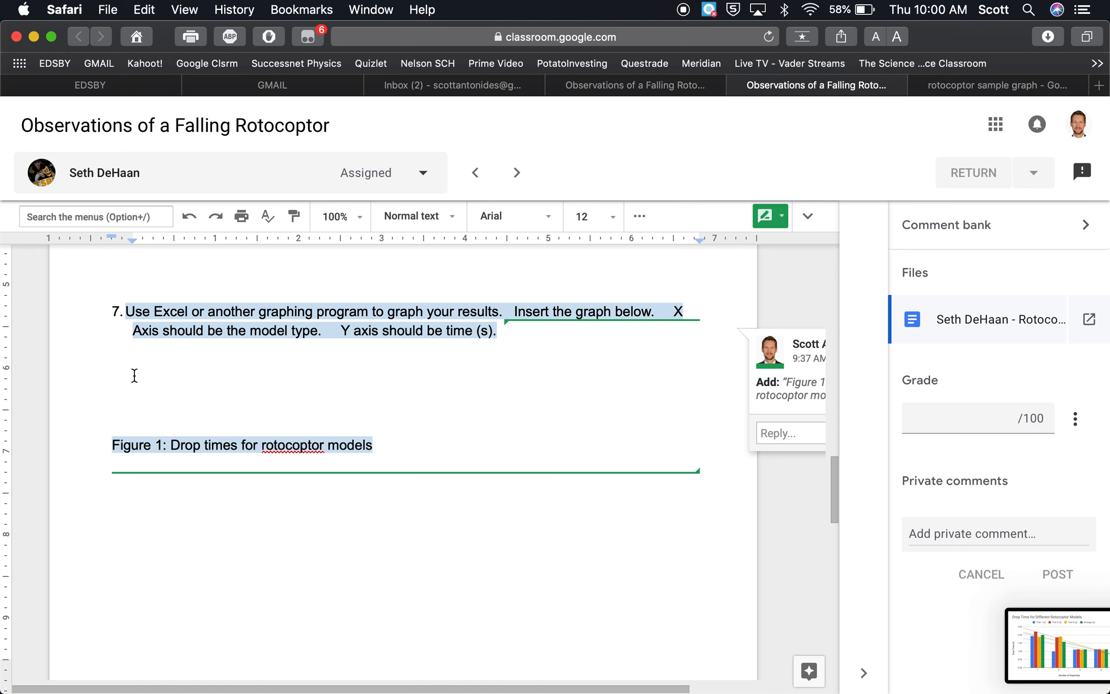
pyautogui.click(119, 216)
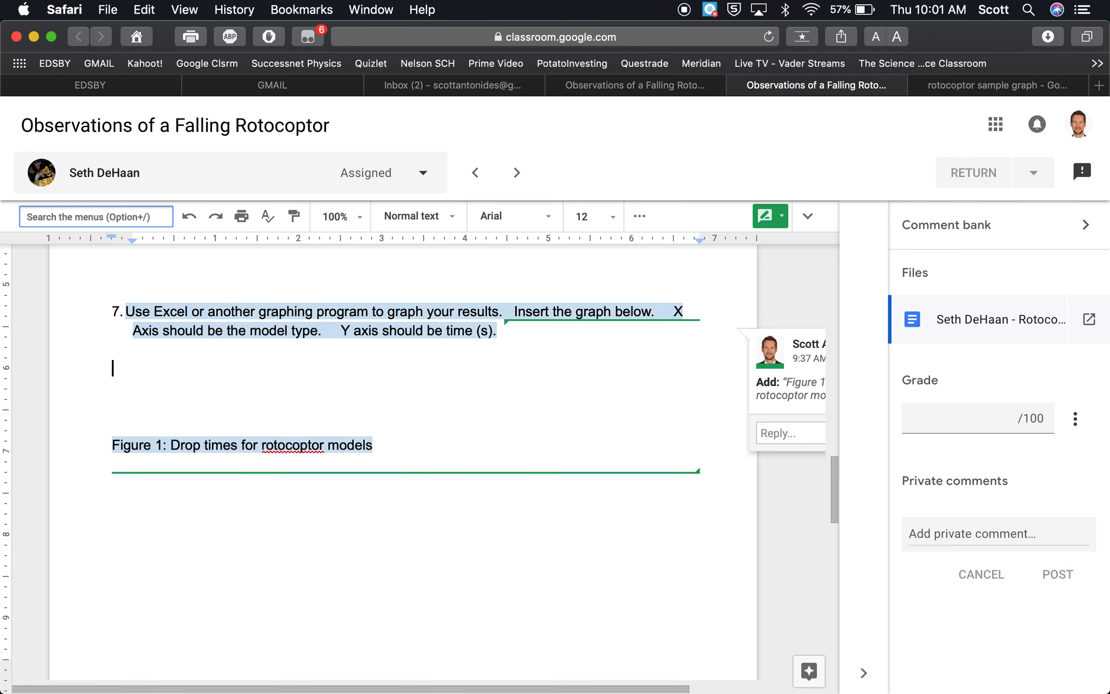
pyautogui.write('insert')
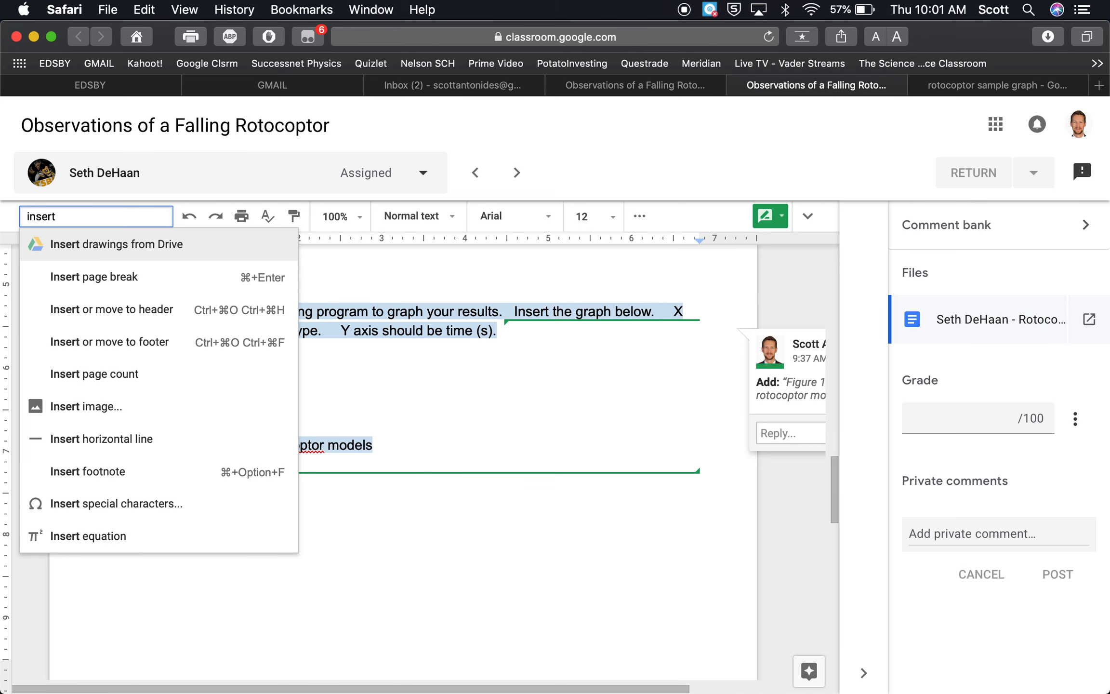
pyautogui.click(89, 410)
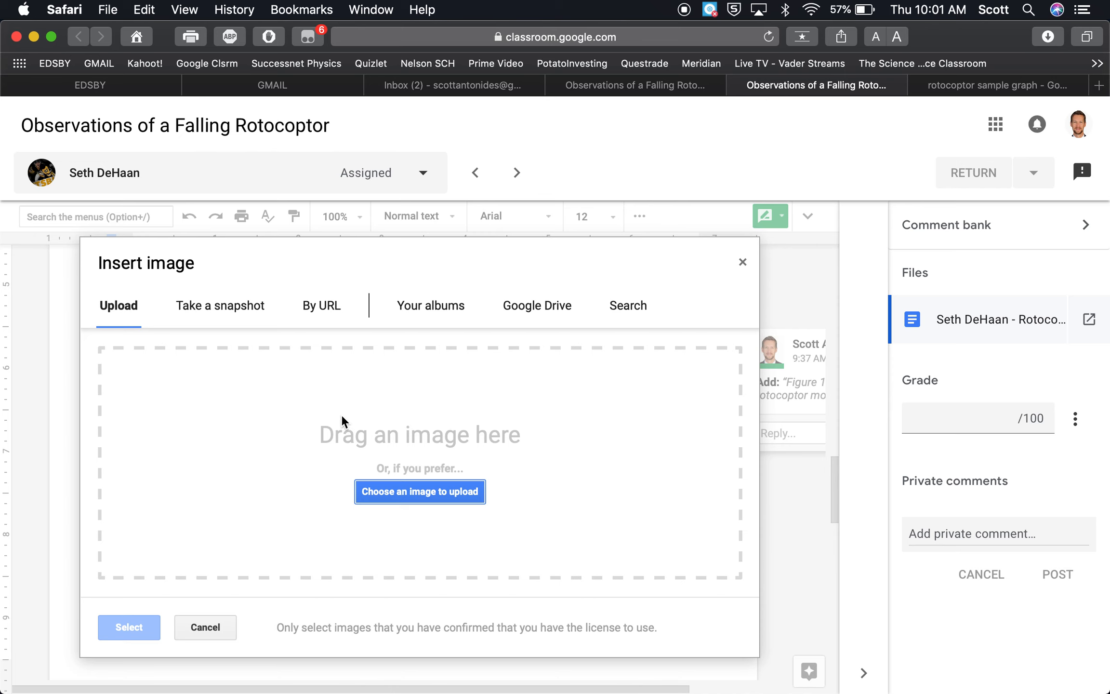
pyautogui.click(391, 493)
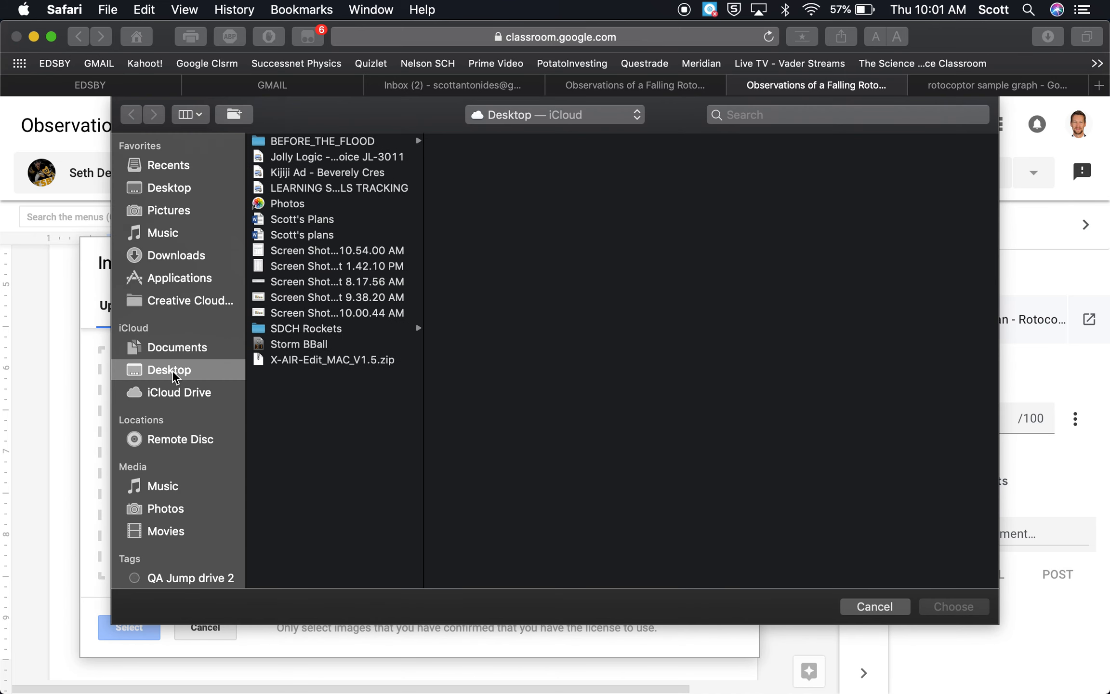
pyautogui.click(313, 317)
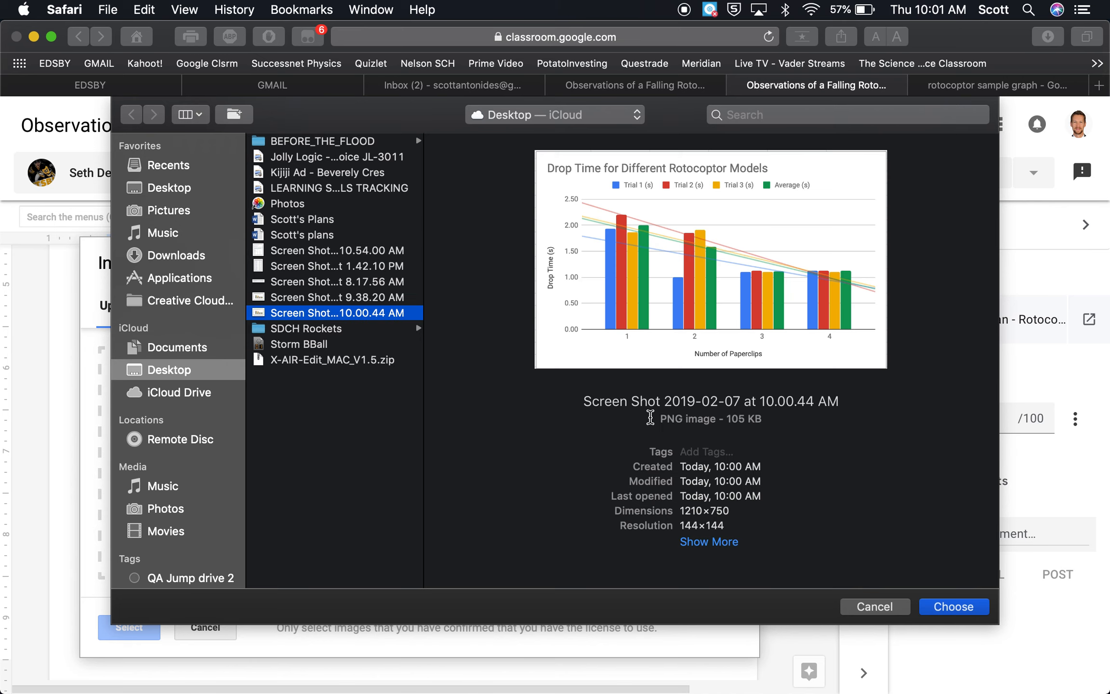
pyautogui.click(940, 605)
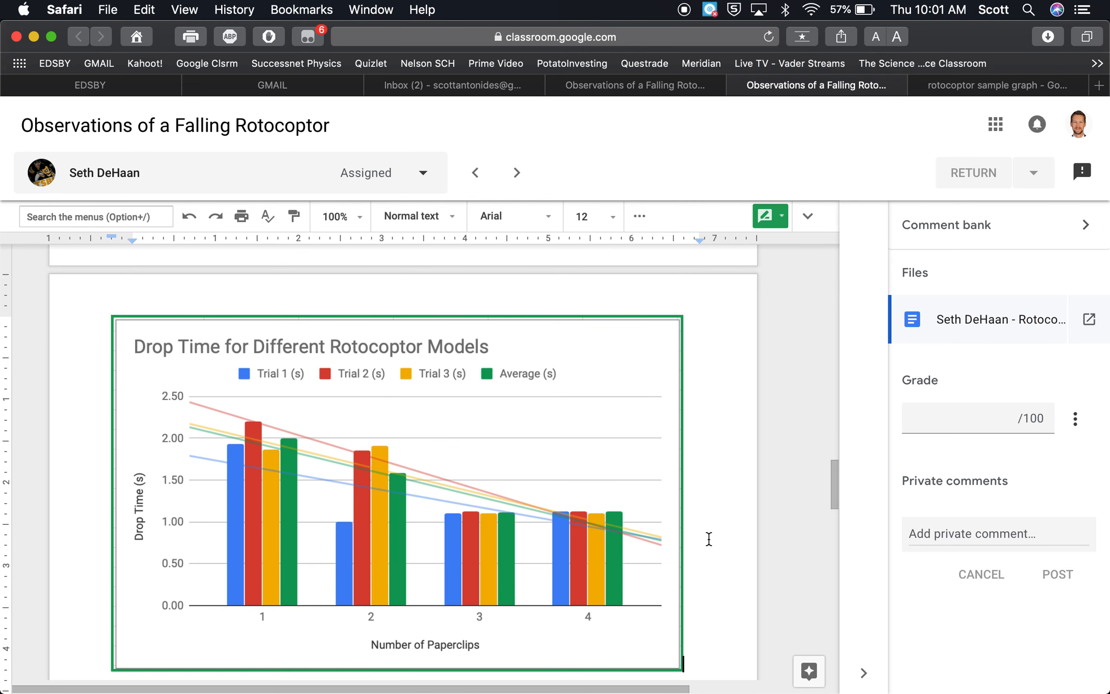
# Remove the blank line between the inserted chart image and the Figure 1 caption.
pyautogui.scroll(-3, 709, 539)
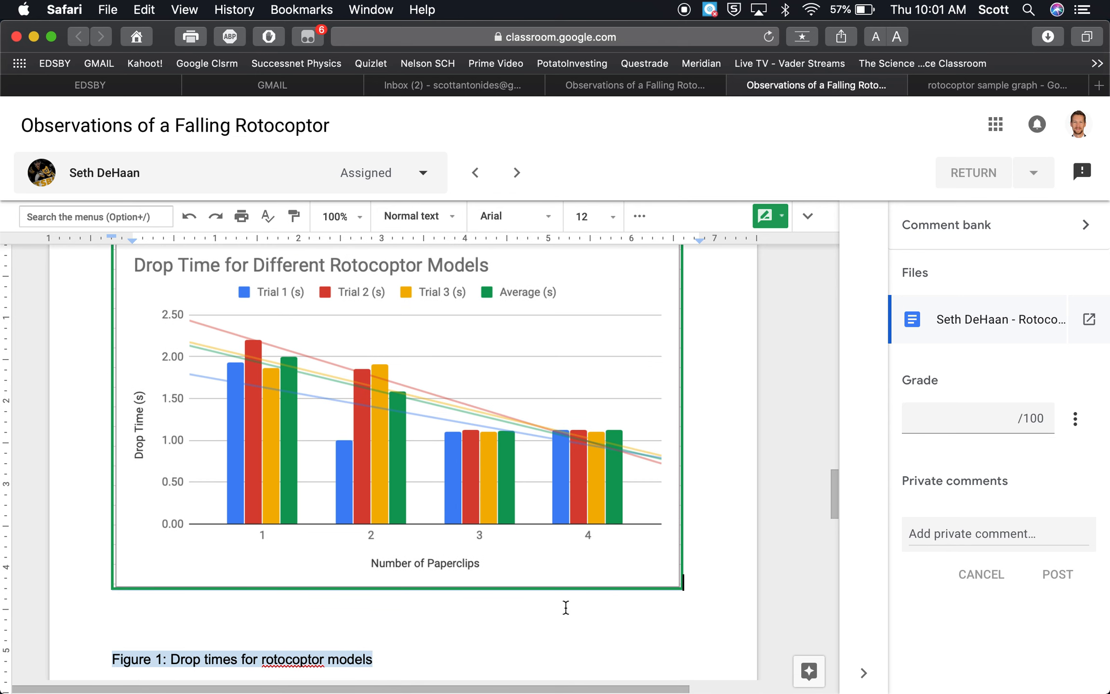
pyautogui.press('BackSpace')
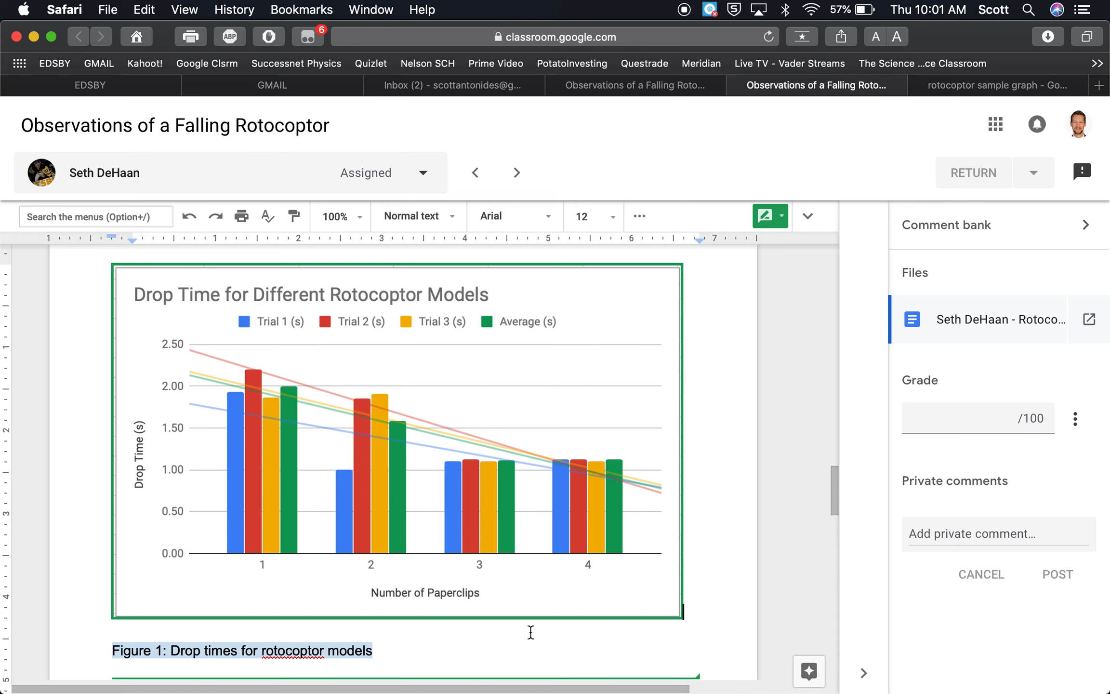
pyautogui.scroll(-1, 530, 632)
# Delete the blank line after question 7 and check the placement of the chart image and its caption.
pyautogui.scroll(3, 531, 632)
pyautogui.scroll(7, 531, 632)
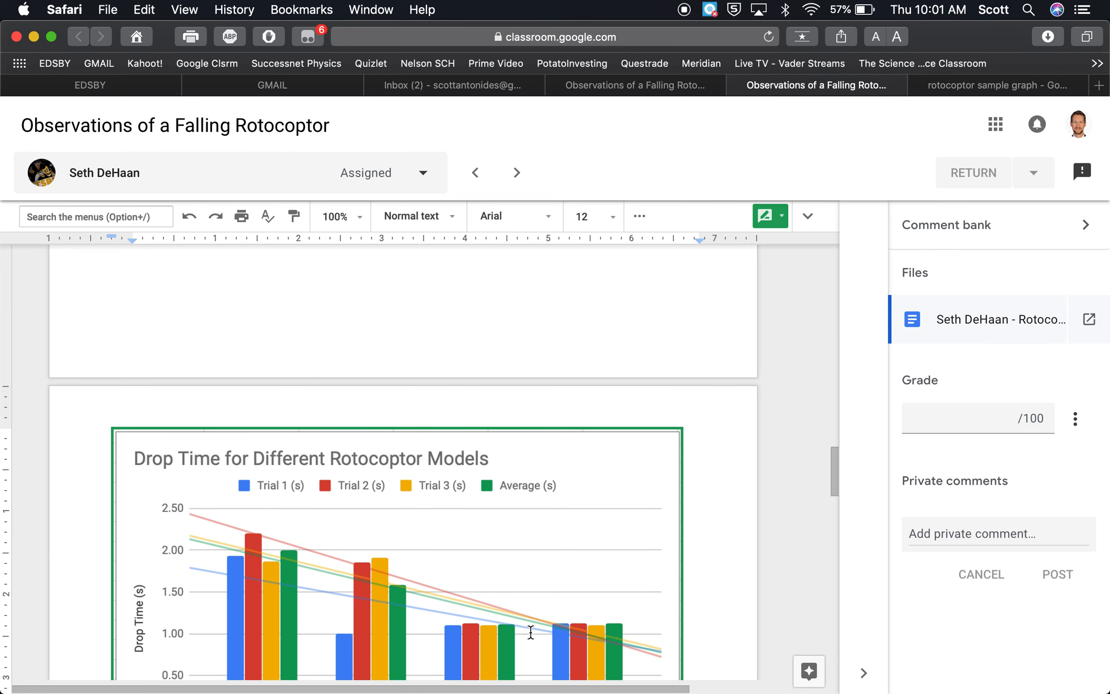
pyautogui.scroll(6, 531, 632)
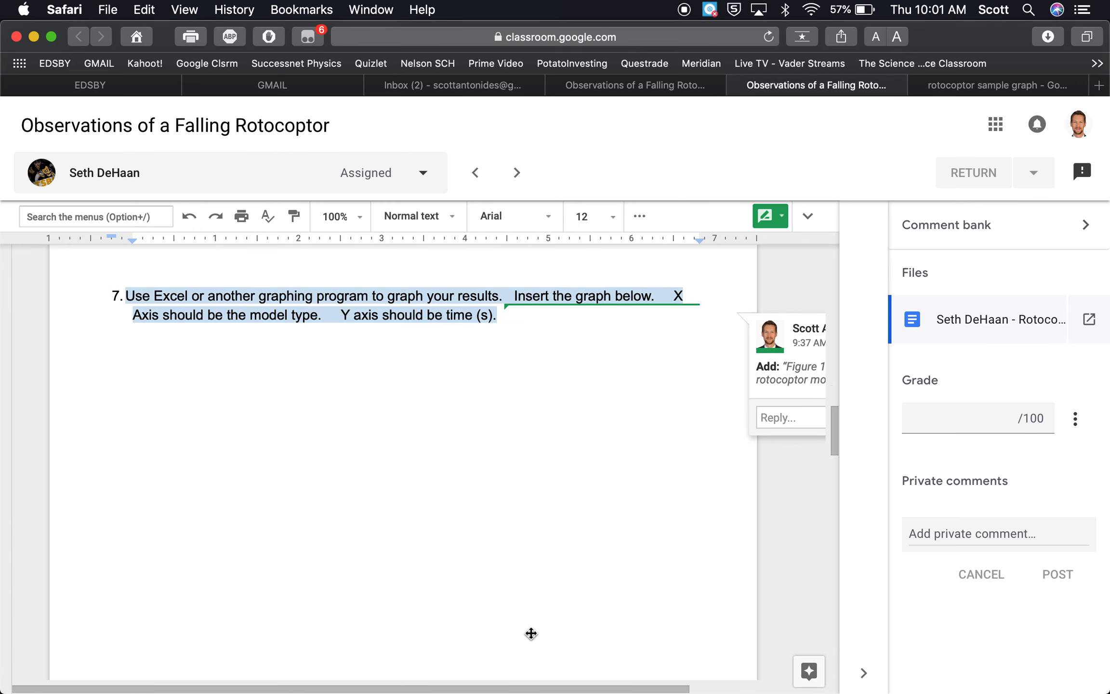
pyautogui.scroll(-2, 531, 632)
pyautogui.scroll(-6, 530, 632)
pyautogui.scroll(5, 530, 632)
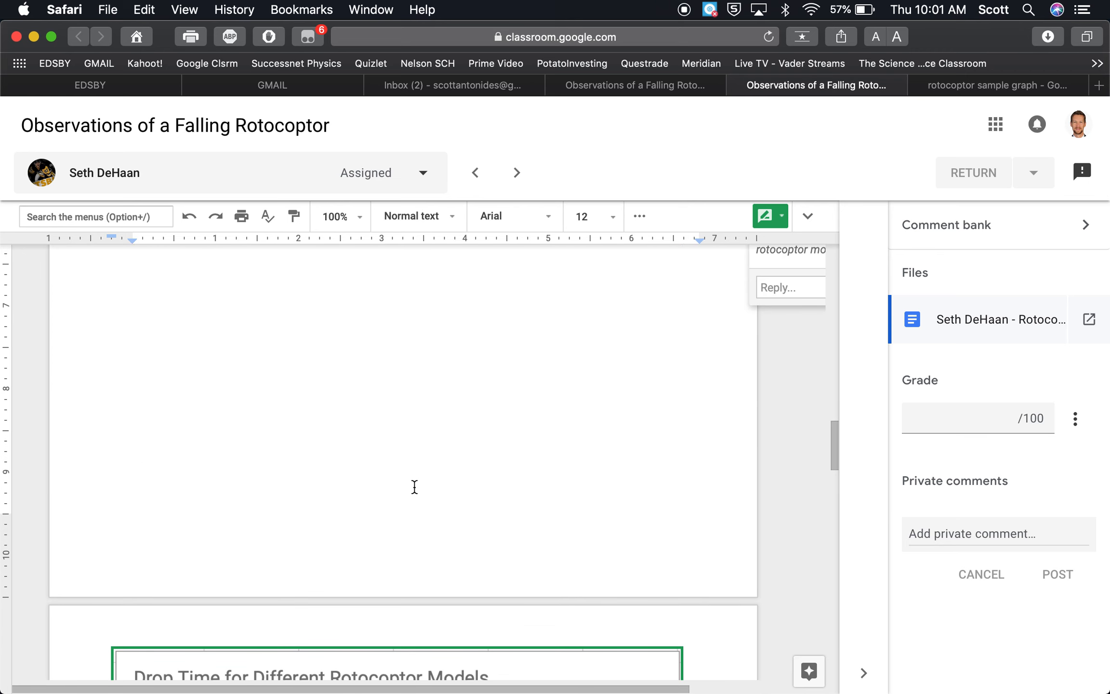
pyautogui.scroll(3, 414, 486)
pyautogui.press('BackSpace')
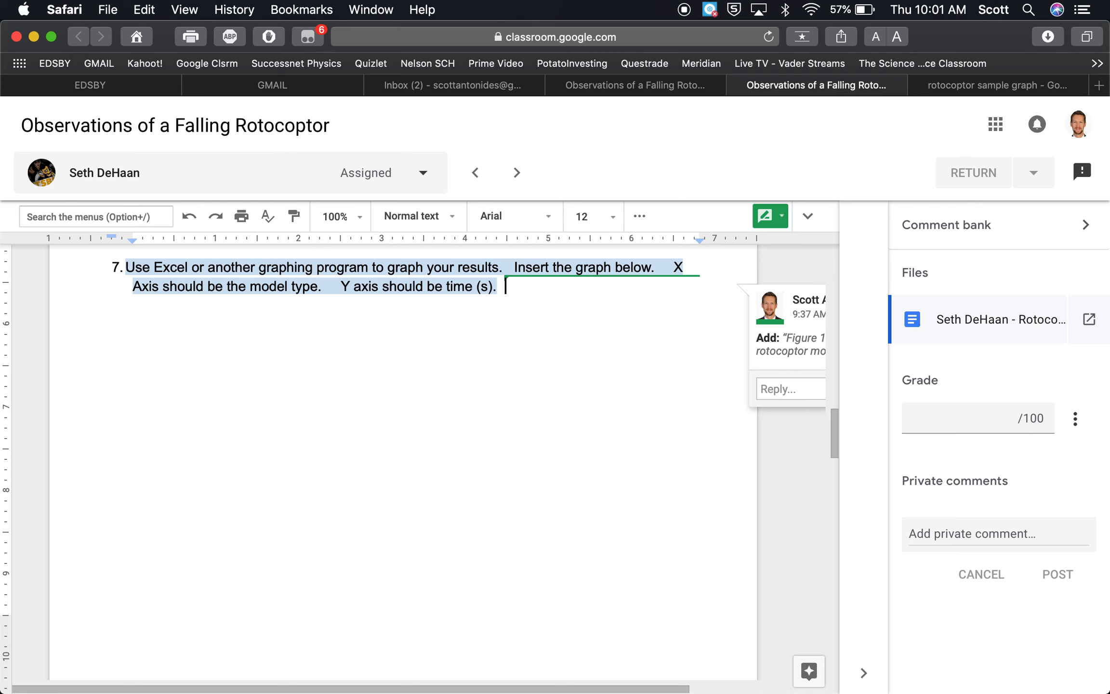
pyautogui.scroll(-8, 471, 445)
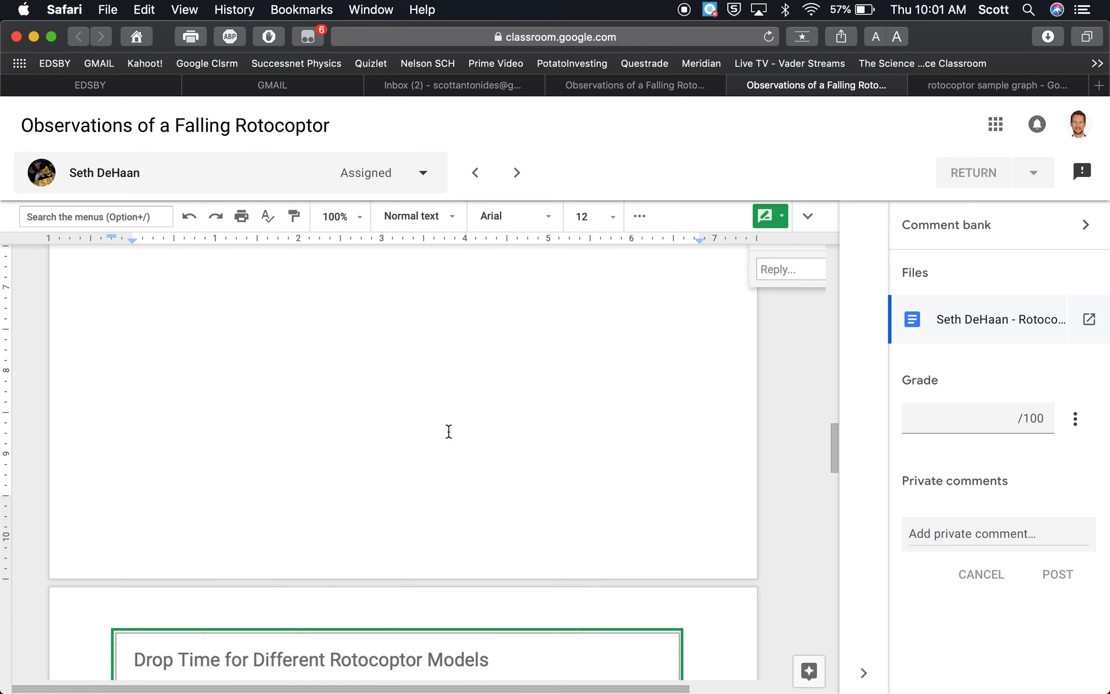
pyautogui.scroll(-8, 449, 431)
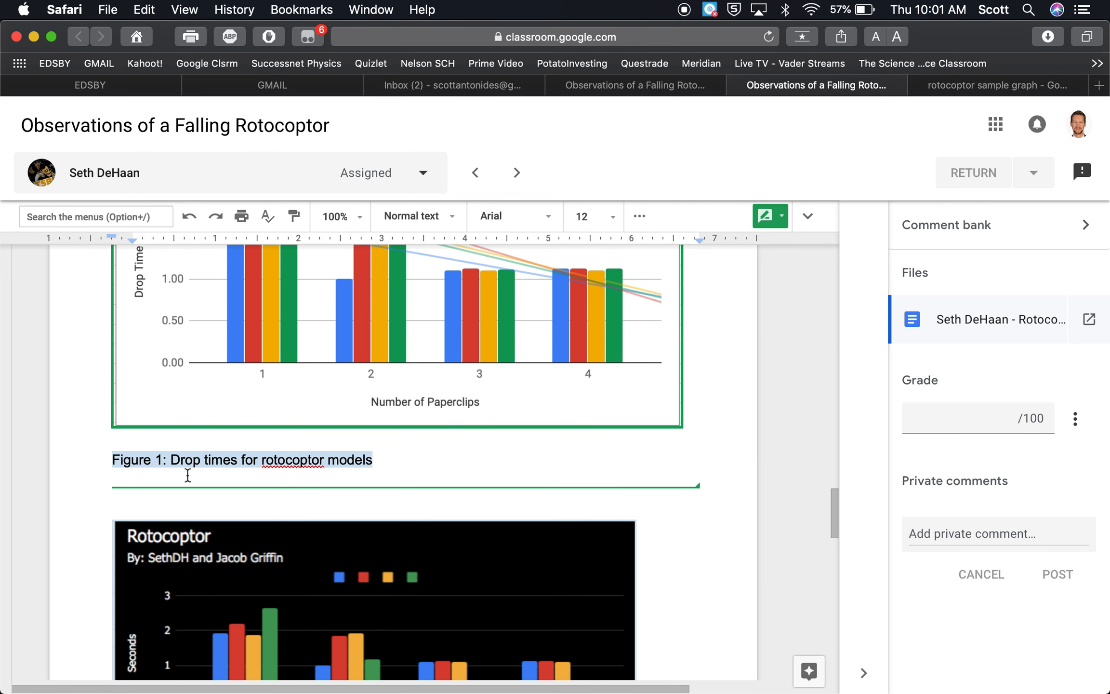
# Capitalize the main words of the chart caption so it reads "Figure 1: Drop Times for Rotocoptor Models".
pyautogui.click(339, 477)
pyautogui.press('BackSpace')
pyautogui.write('M')
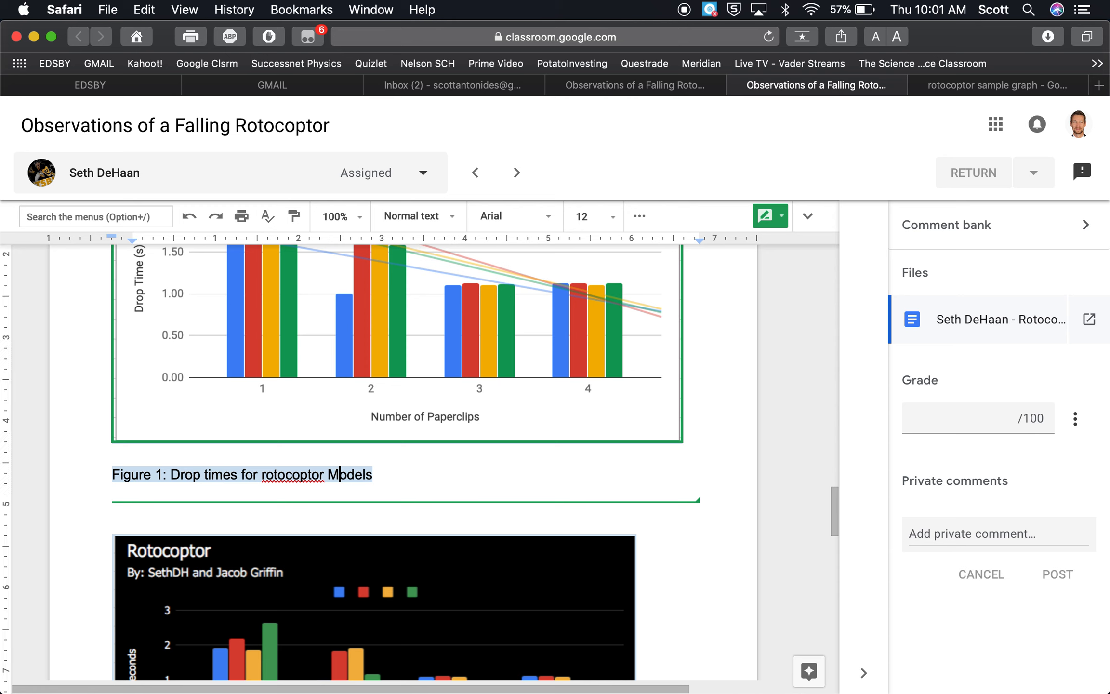
pyautogui.click(267, 475)
pyautogui.press('BackSpace')
pyautogui.write('R')
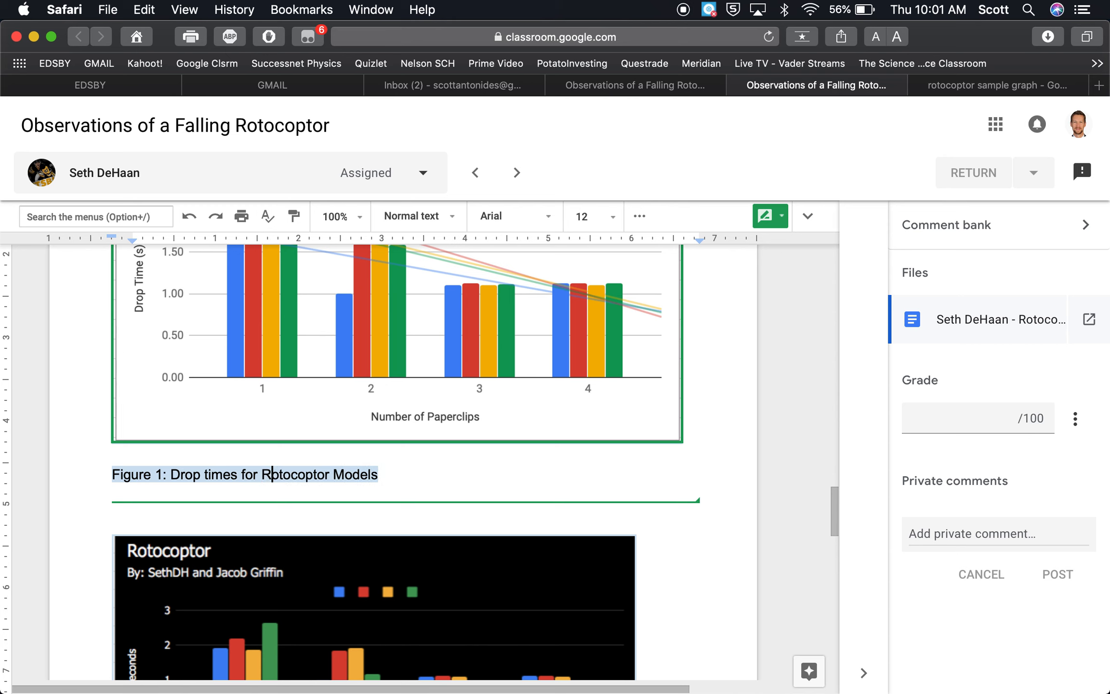
pyautogui.click(208, 475)
pyautogui.press('BackSpace')
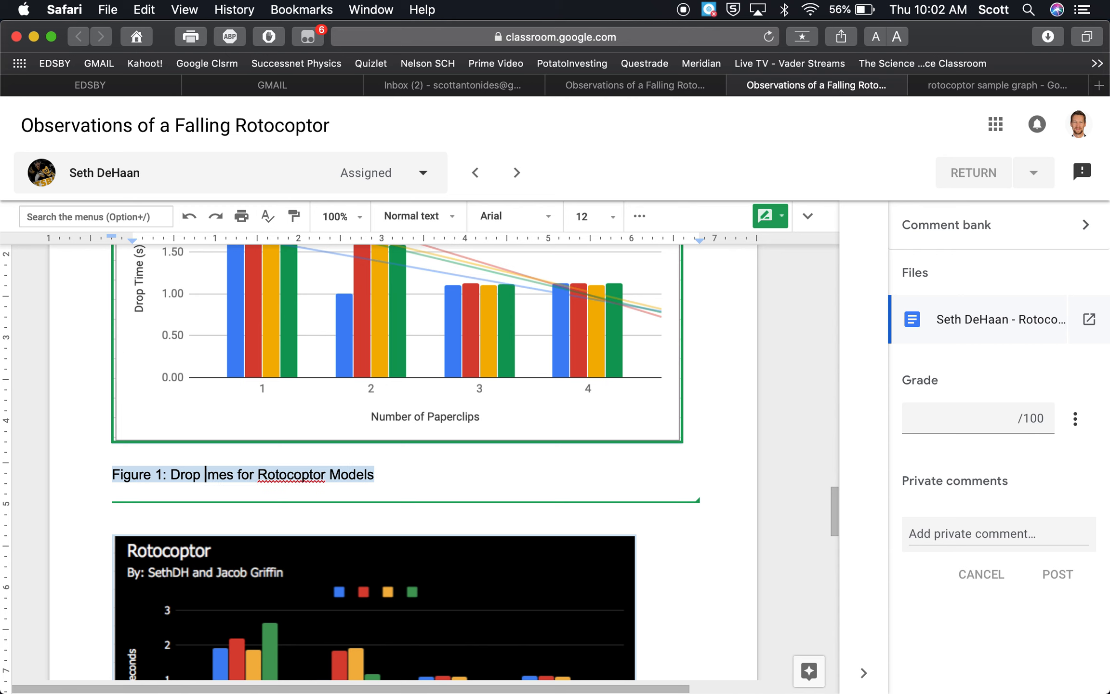
pyautogui.write('Ti')
pyautogui.click(418, 469)
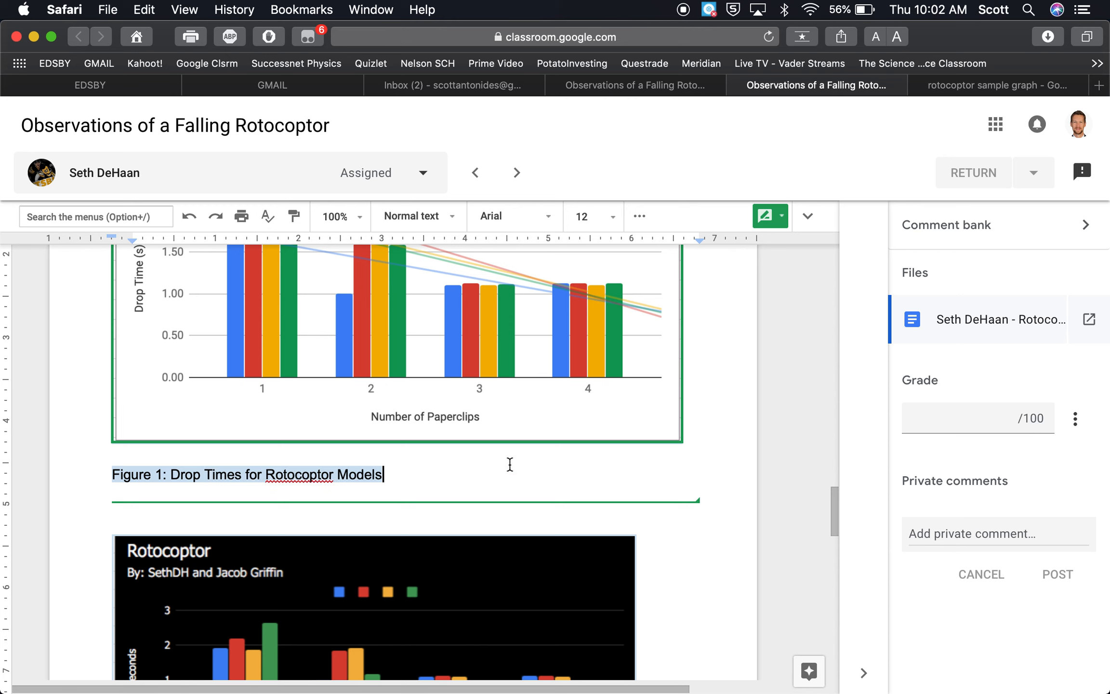
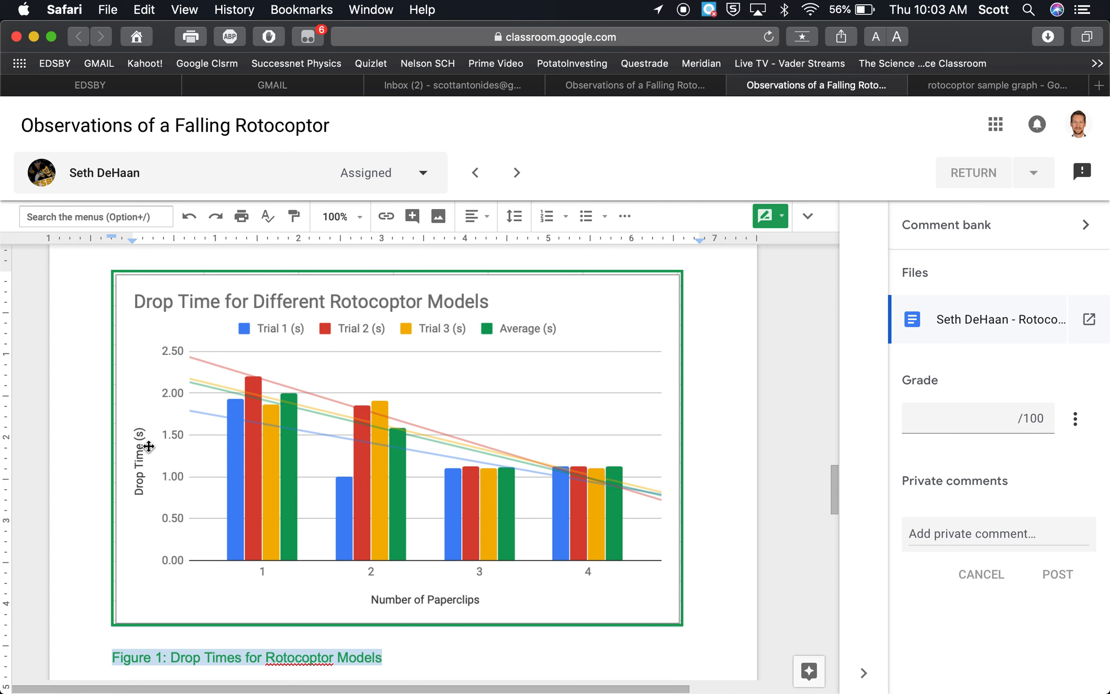
# Examine the question 8 conclusion prompt, the Figure 1 chart and the hypothesis written under question 5.
pyautogui.scroll(-6, 262, 559)
pyautogui.scroll(-3, 266, 558)
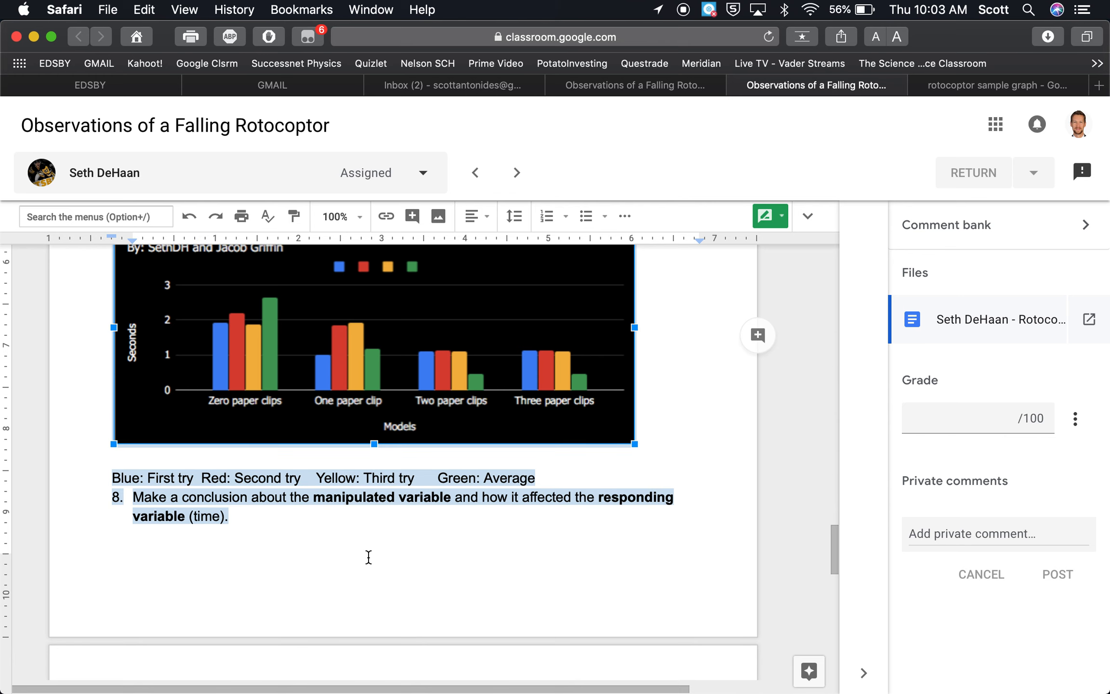
pyautogui.click(304, 545)
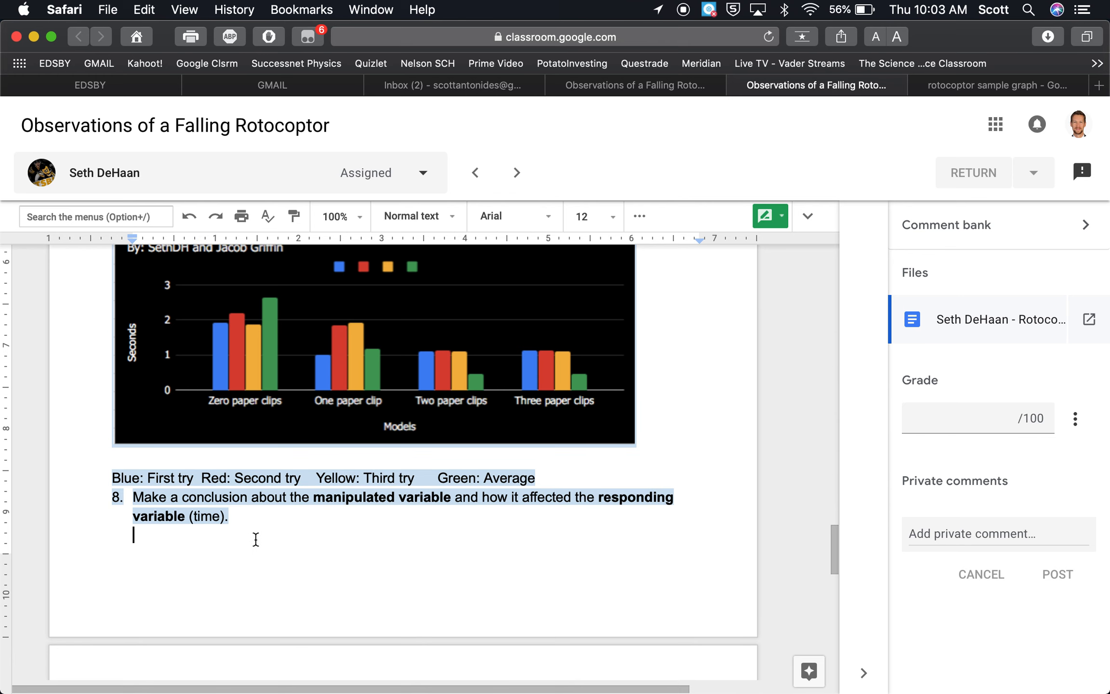
pyautogui.scroll(-1, 256, 539)
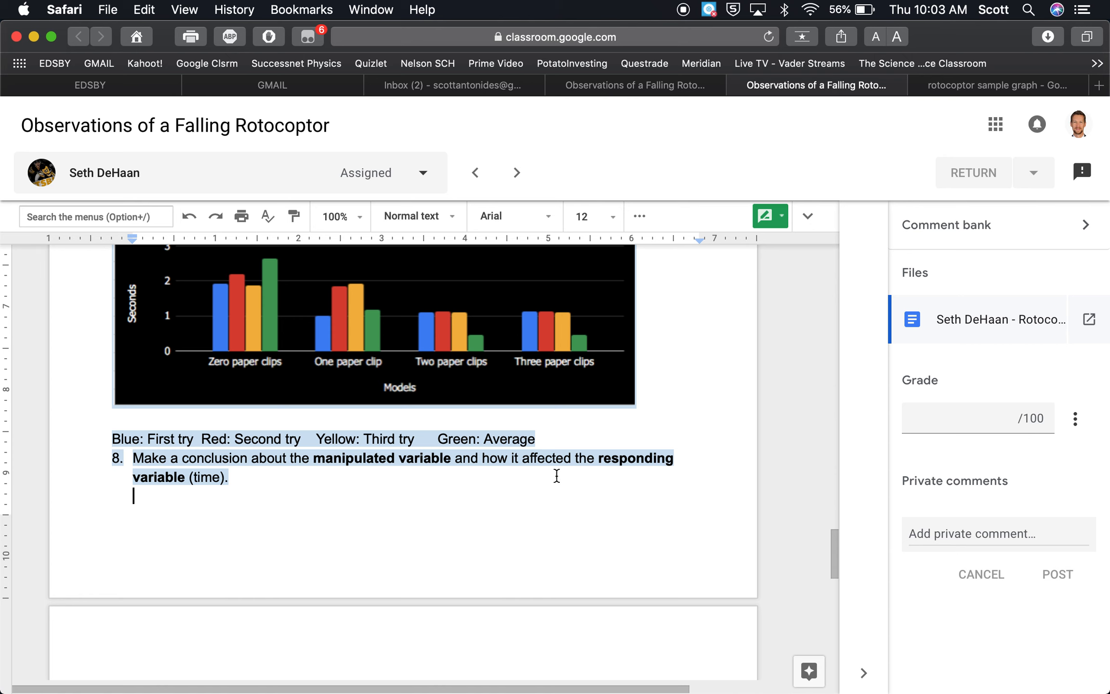
pyautogui.click(330, 481)
pyautogui.scroll(10, 330, 480)
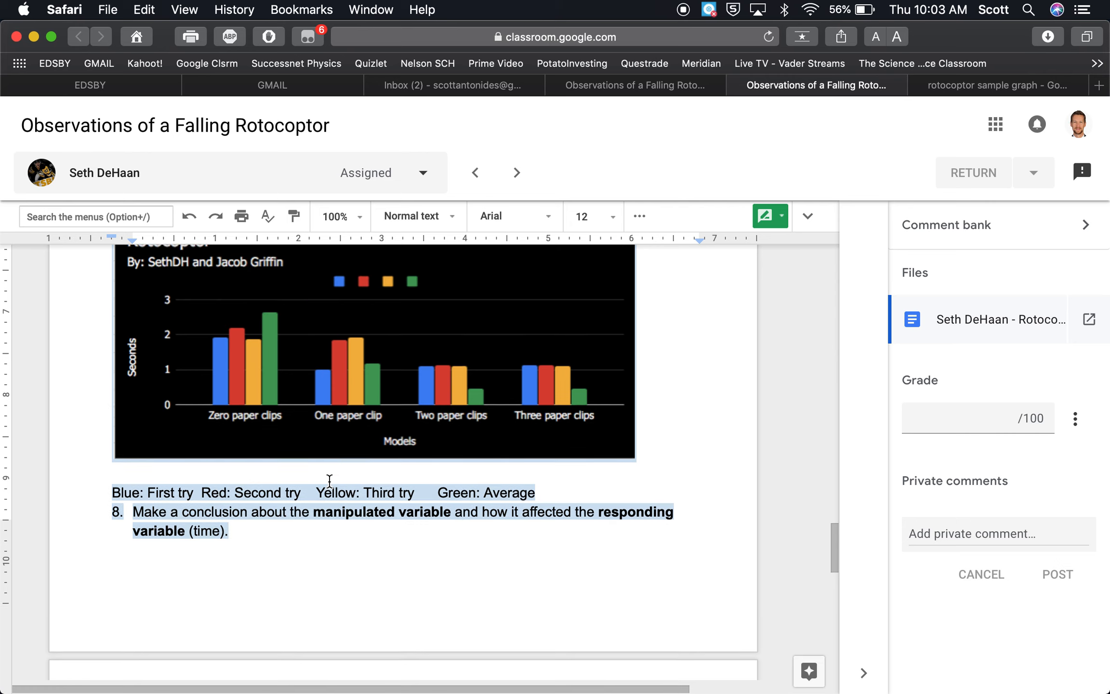
pyautogui.scroll(4, 329, 481)
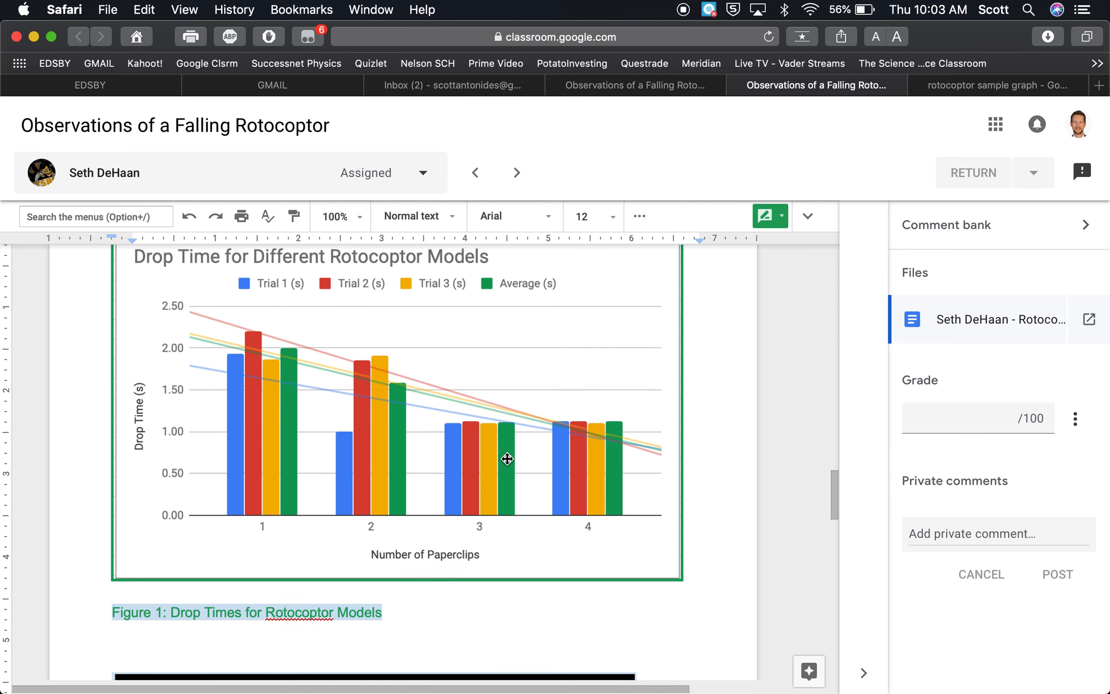
pyautogui.scroll(10, 507, 458)
pyautogui.scroll(12, 508, 459)
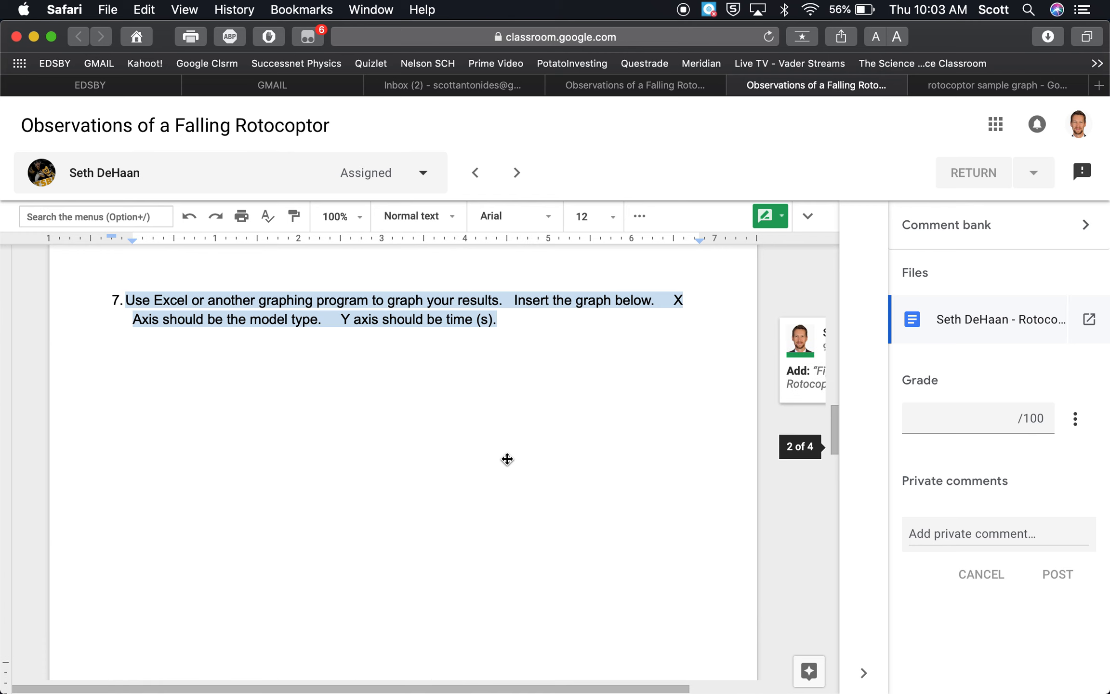
pyautogui.scroll(15, 508, 459)
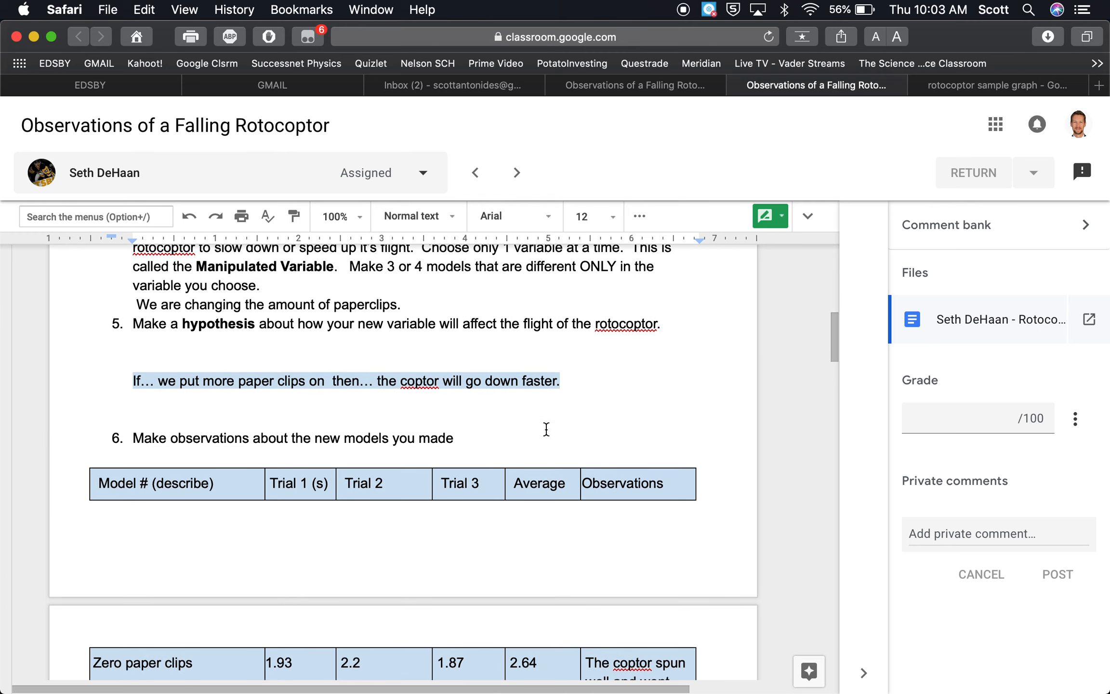
pyautogui.click(577, 376)
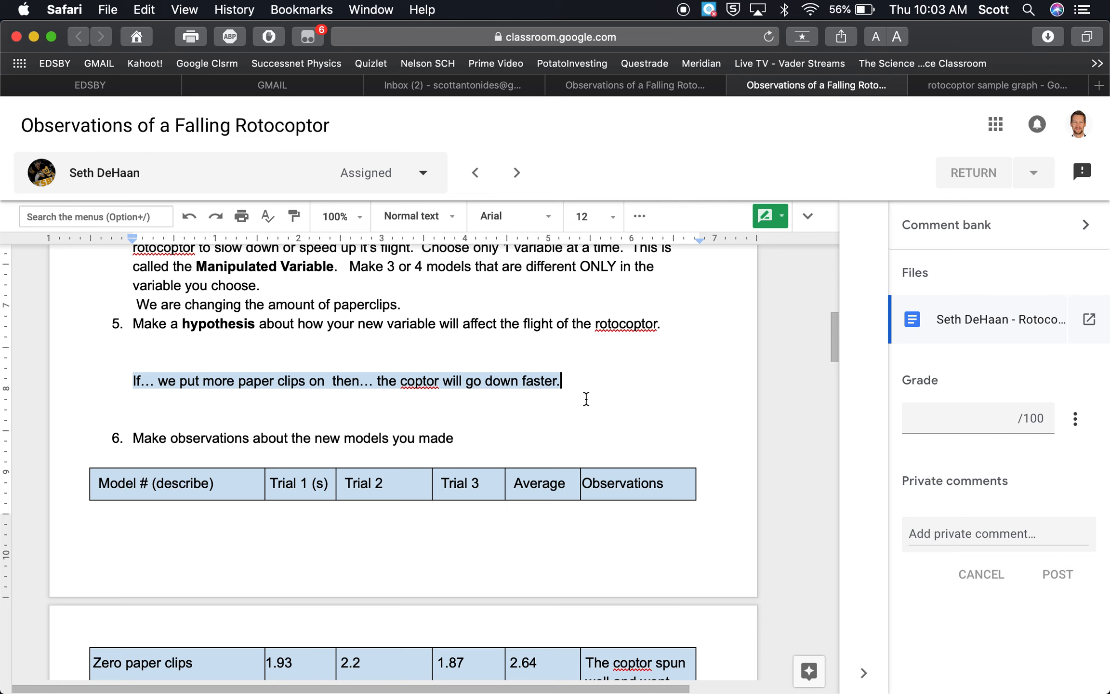
# Read through discussion questions A to E under item 9, covering error sources, variable definitions, controlled variables and single-variable testing.
pyautogui.scroll(-2, 586, 399)
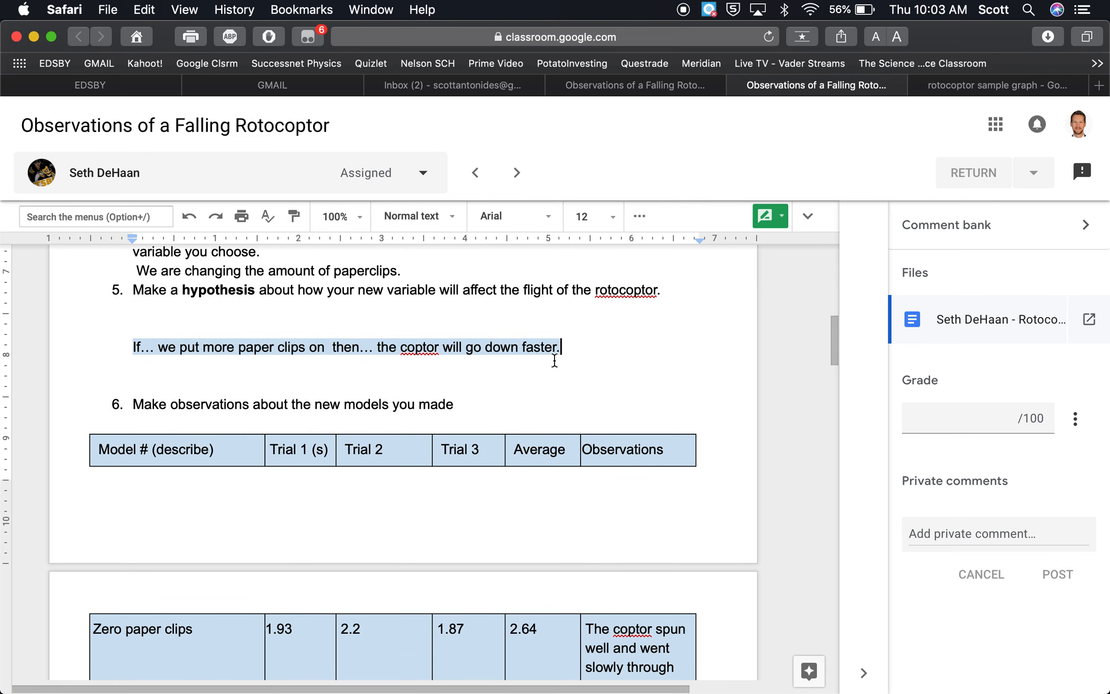
pyautogui.scroll(-15, 581, 350)
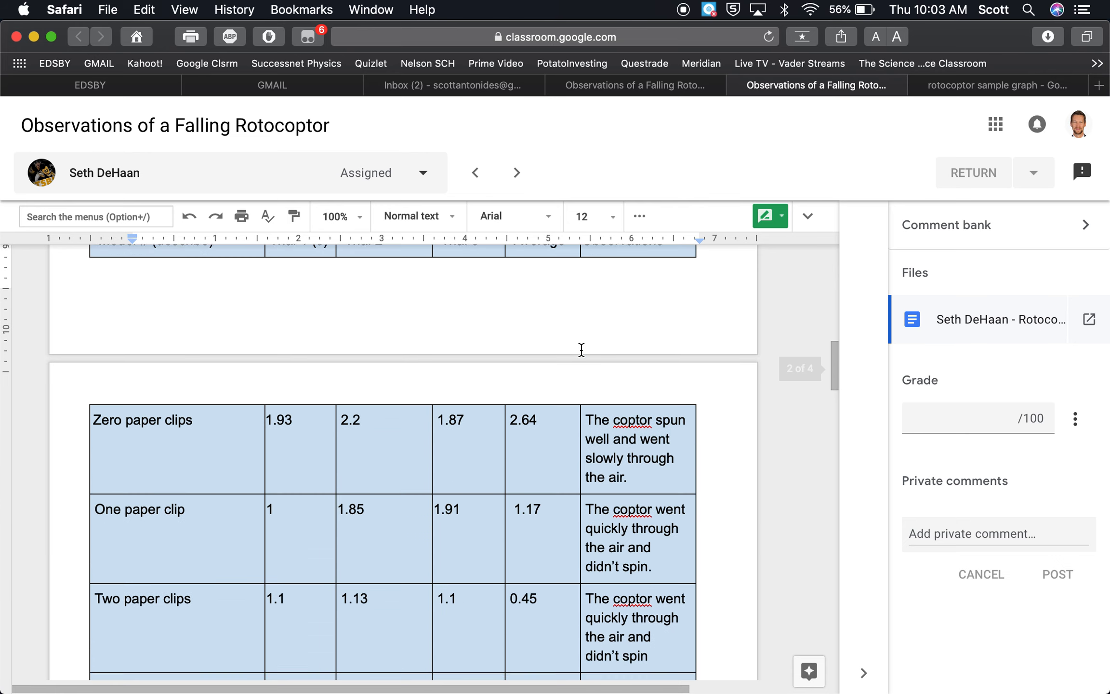
pyautogui.scroll(-15, 582, 350)
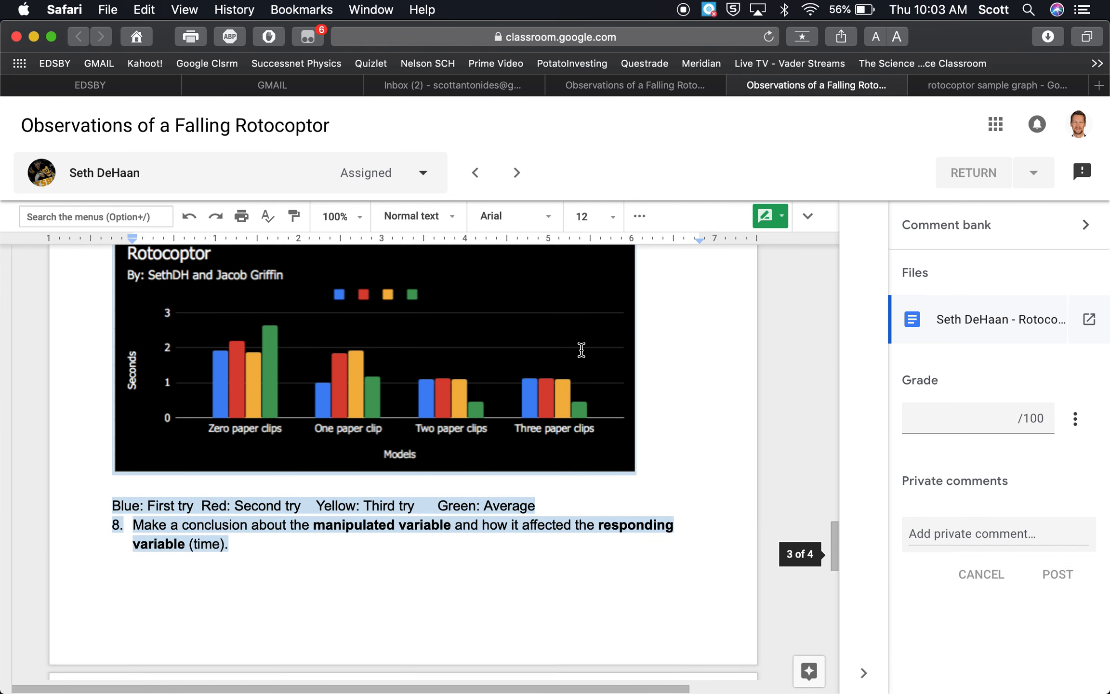
pyautogui.scroll(-2, 582, 350)
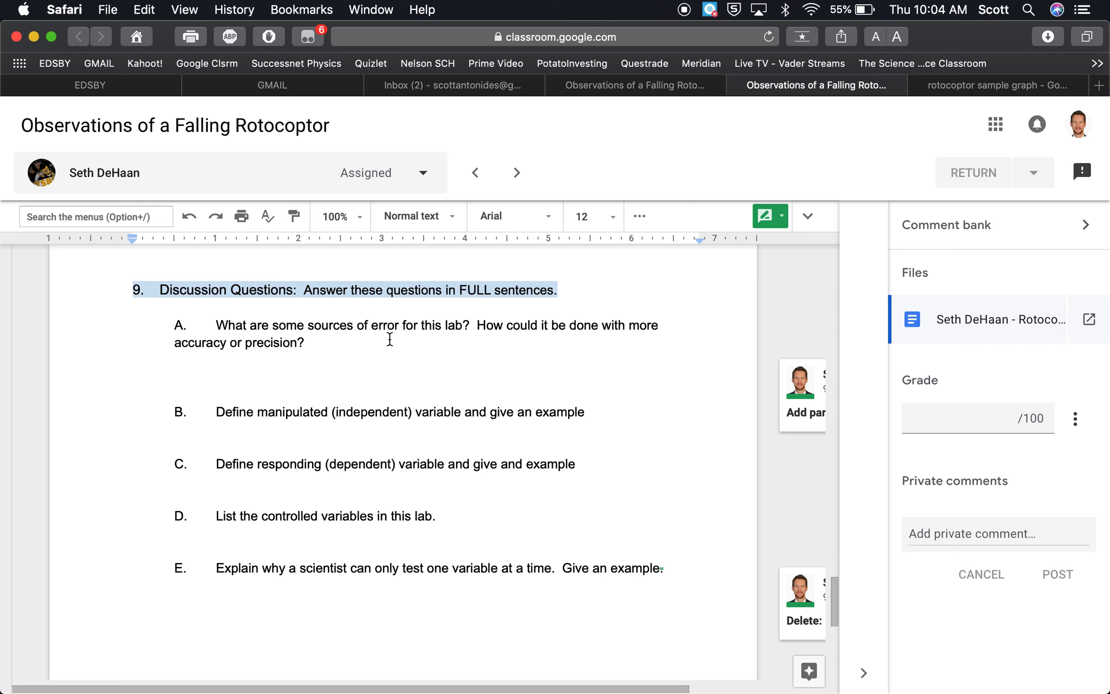
pyautogui.click(449, 337)
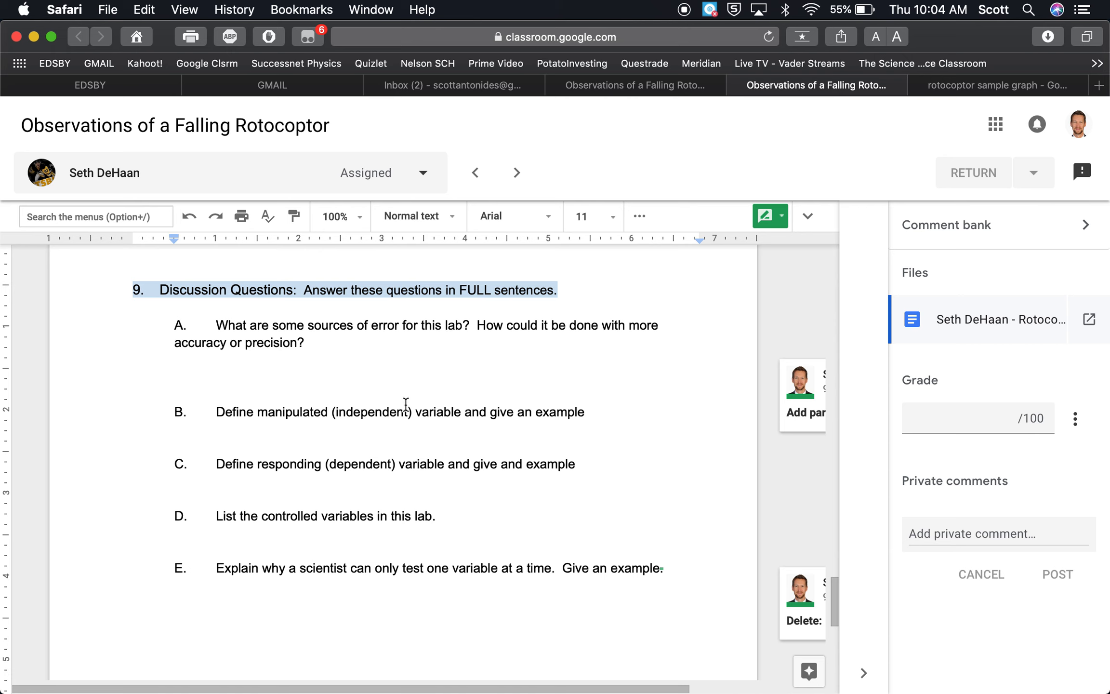
pyautogui.click(436, 367)
pyautogui.click(438, 377)
pyautogui.click(435, 425)
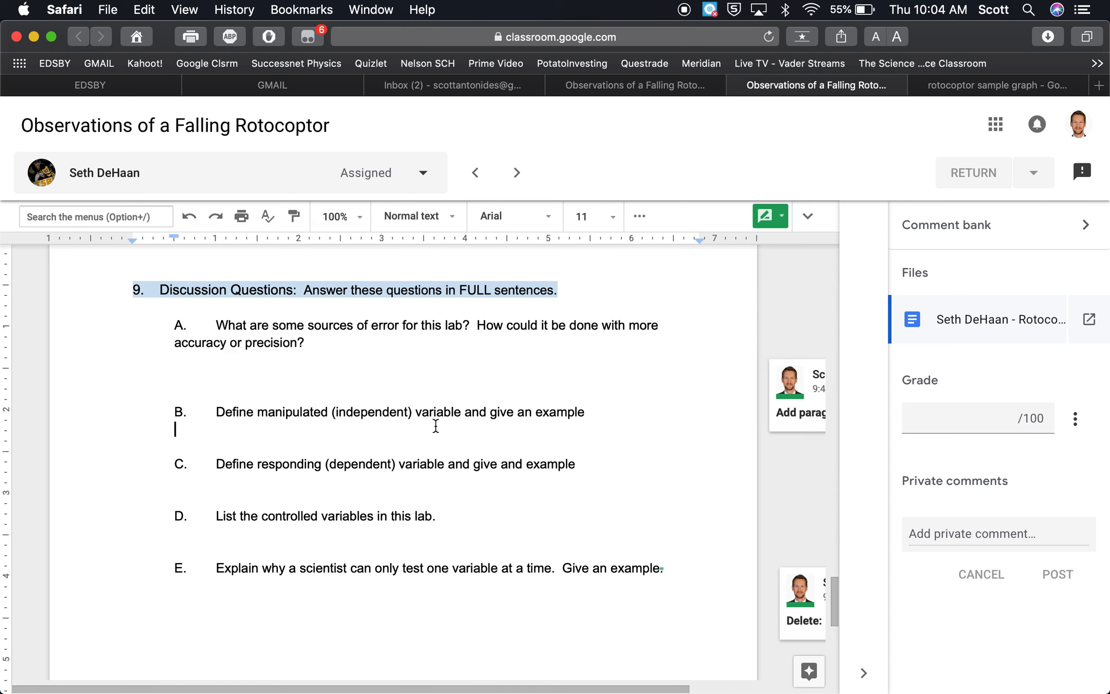
pyautogui.moveTo(259, 414); pyautogui.dragTo(592, 417)
pyautogui.click(593, 418)
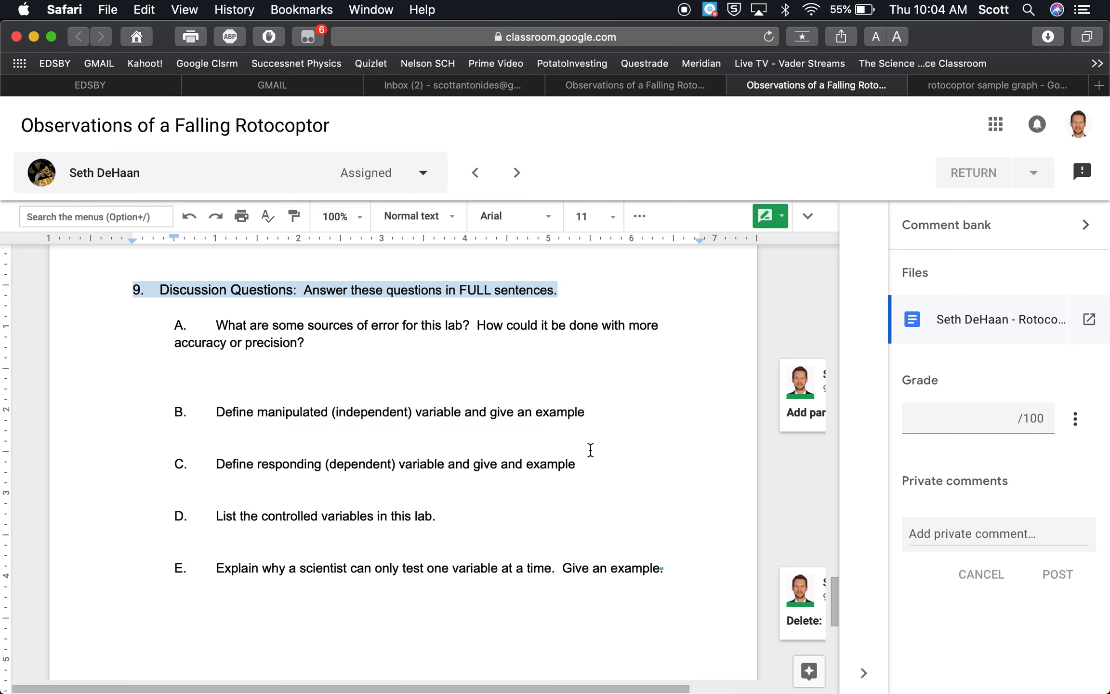
pyautogui.click(590, 469)
pyautogui.moveTo(436, 516); pyautogui.dragTo(207, 519)
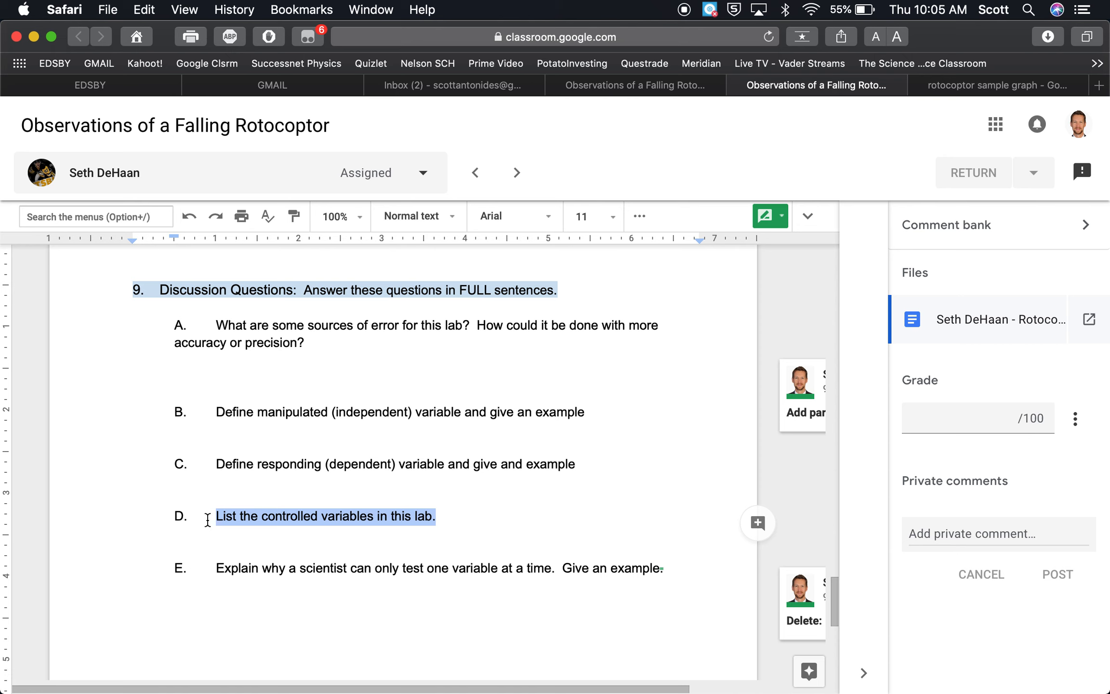
pyautogui.click(259, 568)
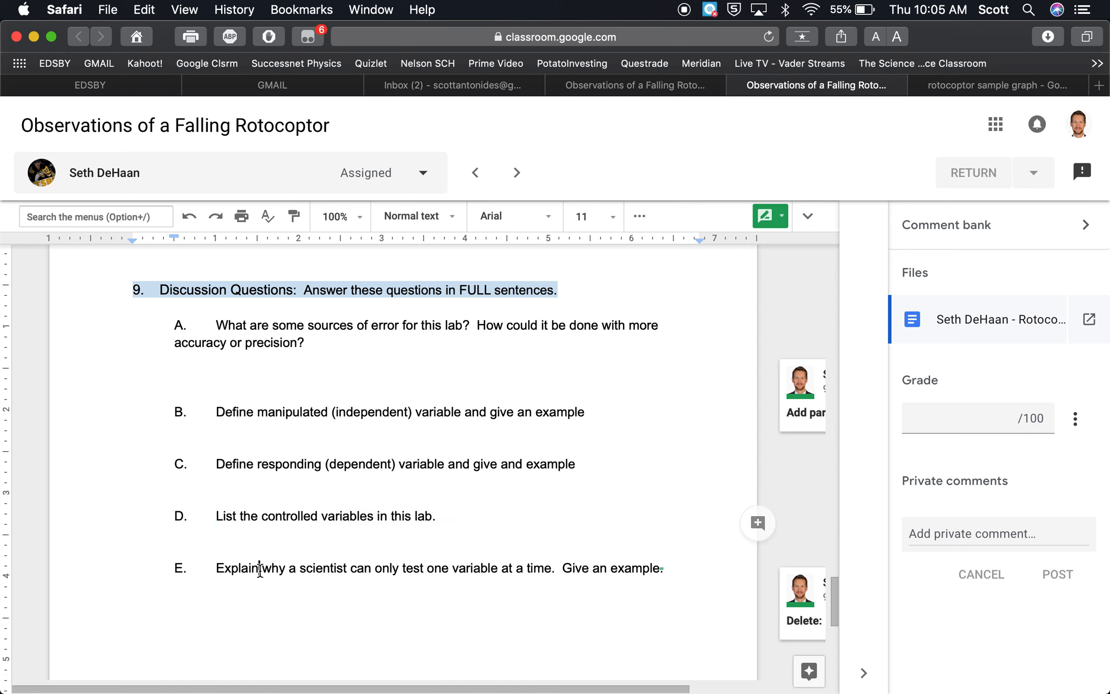